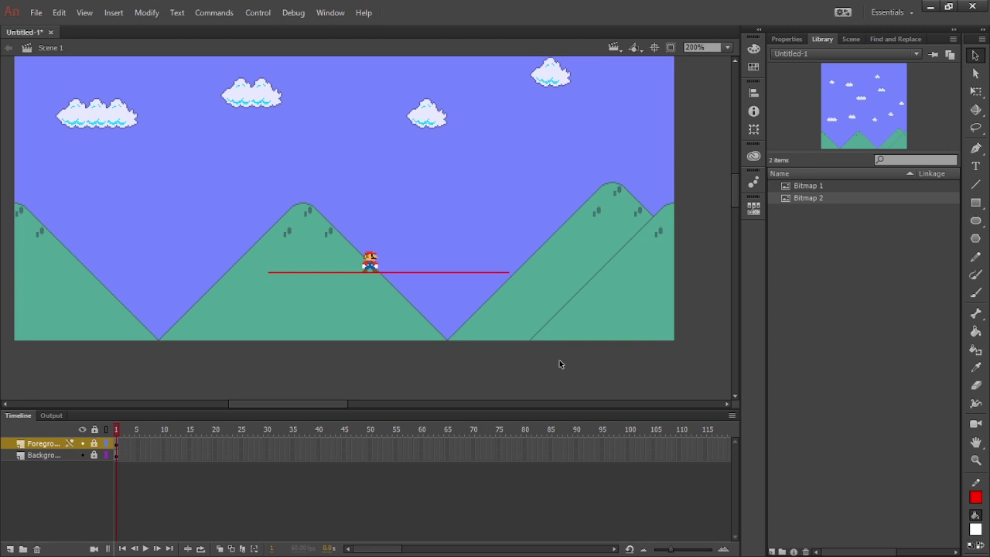
- Examine the Mario scene against the full stage outline and up close along the red ground line
{"action": "key", "text": "ctrl+minus"}
{"action": "key", "text": "ctrl+minus"}
{"action": "key", "text": "ctrl+minus"}
{"action": "key", "text": "ctrl+minus"}
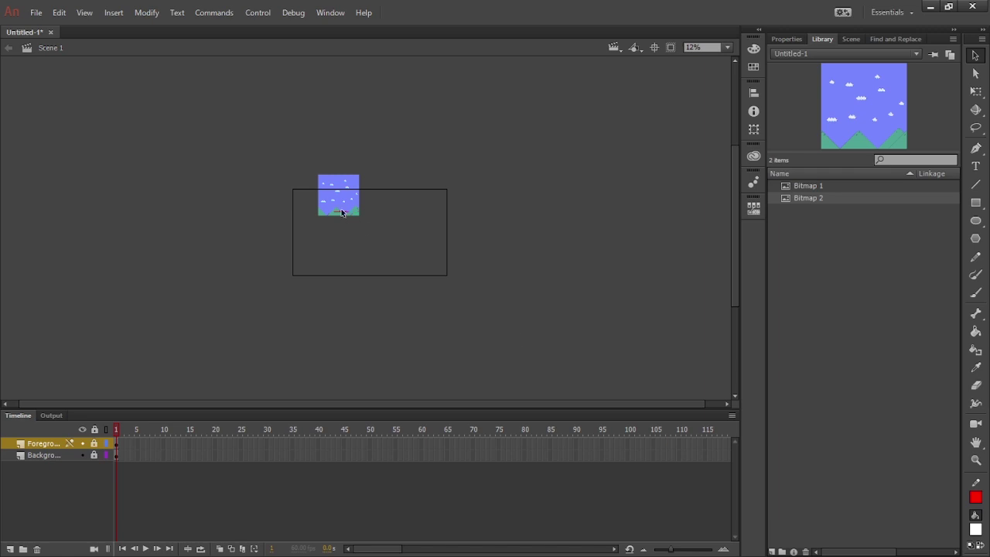
{"action": "key", "text": "ctrl+equal"}
{"action": "key", "text": "ctrl+equal"}
{"action": "key", "text": "ctrl+equal"}
{"action": "key", "text": "ctrl+equal"}
{"action": "left_click_drag", "start_coordinate": [341, 210], "coordinate": [416, 344]}
{"action": "left_click_drag", "start_coordinate": [340, 286], "coordinate": [379, 287]}
{"action": "key", "text": "ctrl+equal"}
{"action": "key", "text": "ctrl+minus"}
{"action": "mouse_move", "coordinate": [378, 285]}
{"action": "left_mouse_down"}
{"action": "mouse_move", "coordinate": [335, 286]}
{"action": "mouse_move", "coordinate": [380, 302]}
{"action": "left_mouse_up"}
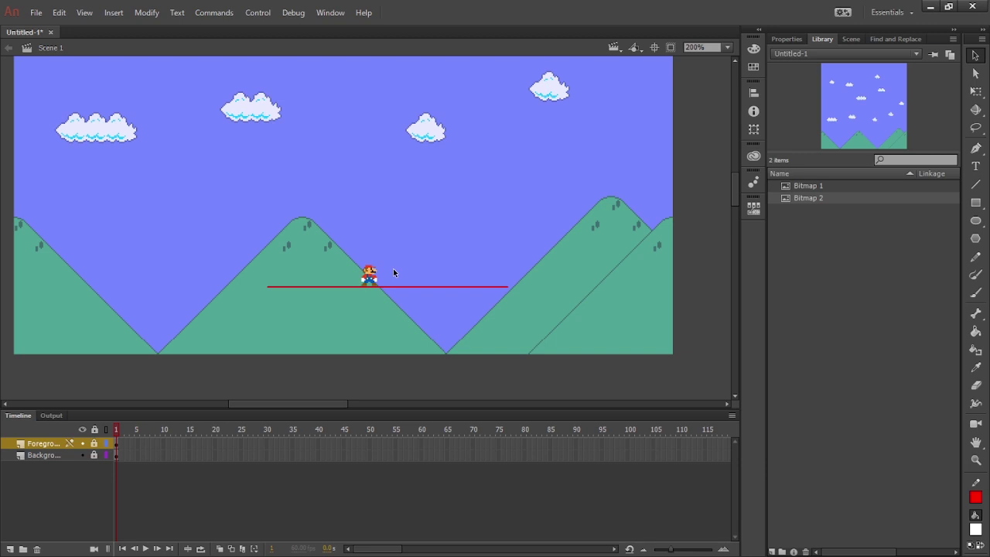
{"action": "key", "text": "ctrl+equal"}
{"action": "key", "text": "ctrl+minus"}
{"action": "key", "text": "ctrl+="}
{"action": "left_click_drag", "start_coordinate": [408, 268], "coordinate": [378, 203]}
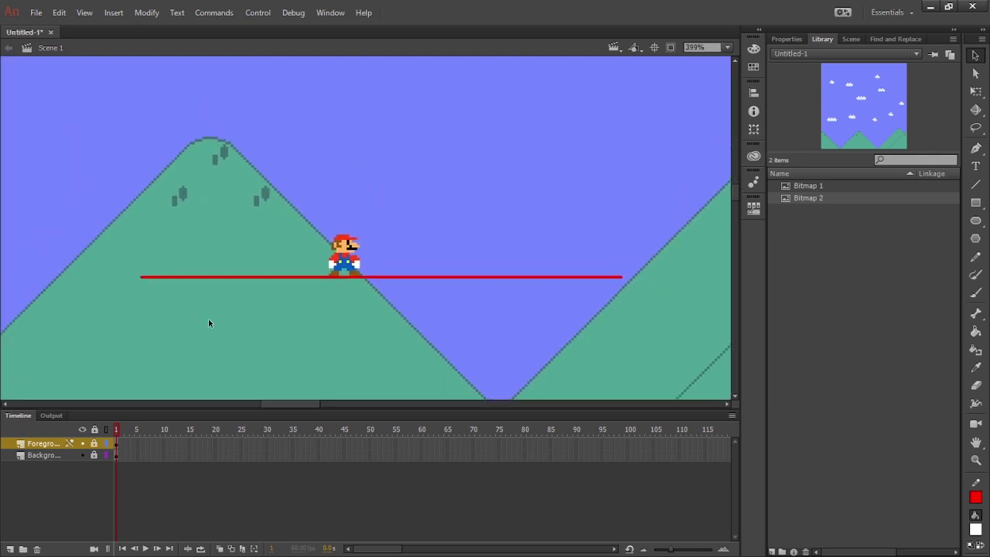
- Unlock the Foreground layer and replace its red ground line with the copied brick block, placed directly beneath Mario
{"action": "left_click", "coordinate": [93, 444]}
{"action": "left_click", "coordinate": [262, 276]}
{"action": "key", "text": "Delete"}
{"action": "key", "text": "ctrl+v"}
{"action": "left_click_drag", "start_coordinate": [360, 221], "coordinate": [358, 294]}
- Turn off smoothing for the brick block's library bitmap and set its compression to Lossless (PNG/GIF)
{"action": "right_click", "coordinate": [816, 210]}
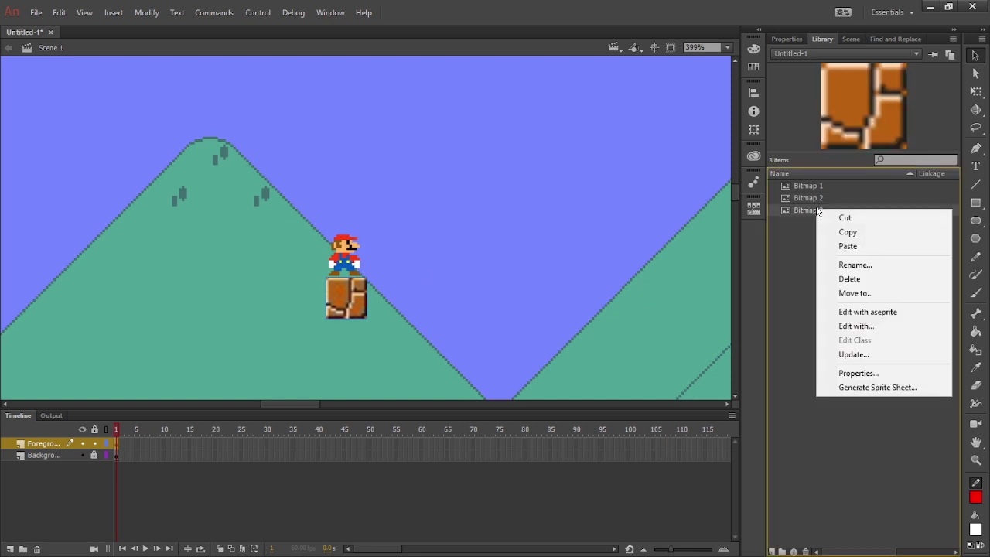
{"action": "left_click", "coordinate": [846, 374]}
{"action": "left_click", "coordinate": [471, 234]}
{"action": "left_click", "coordinate": [476, 252]}
{"action": "left_click", "coordinate": [464, 284]}
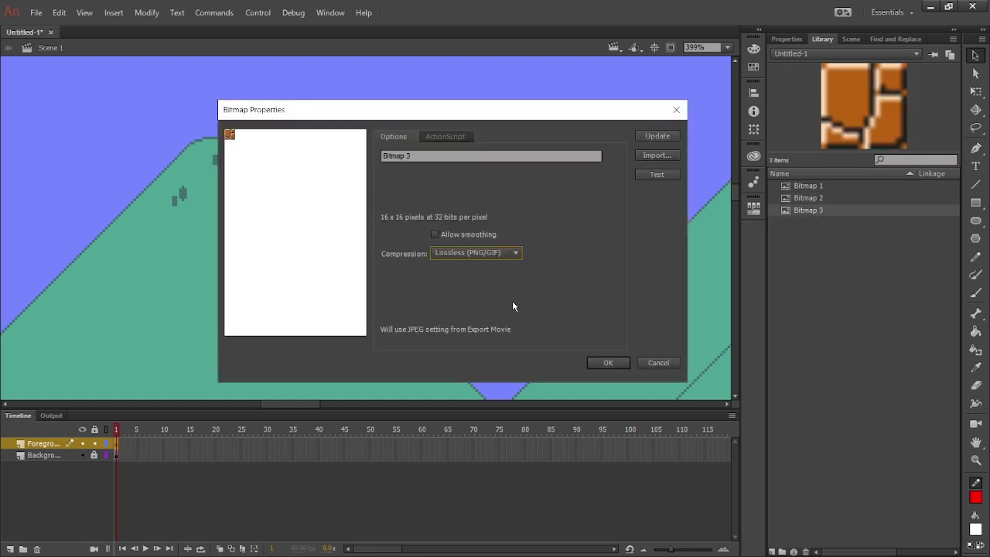
{"action": "left_click", "coordinate": [600, 357]}
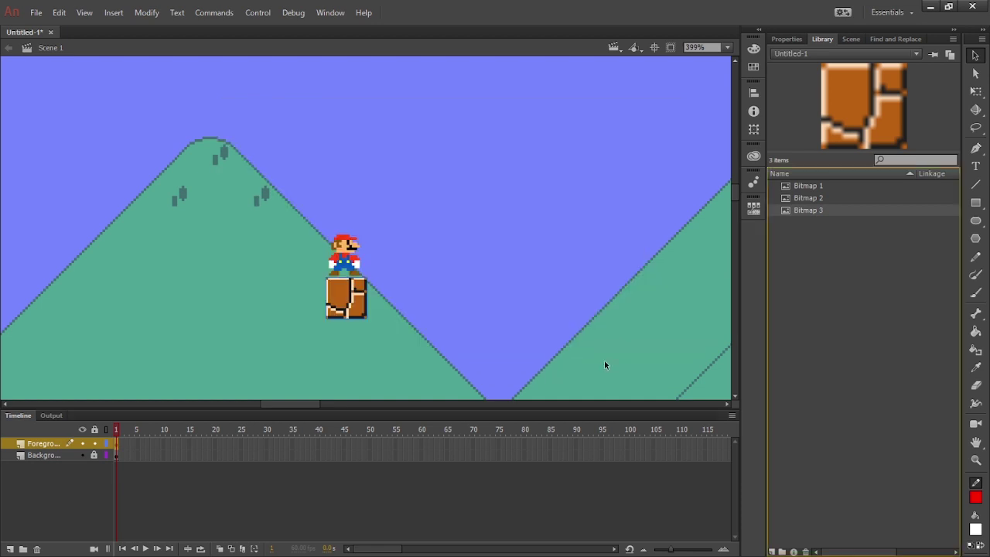
- Nudge the brick block up and left so it touches Mario's feet and sits centred under him
{"action": "key", "text": "ctrl+="}
{"action": "key", "text": "ctrl+="}
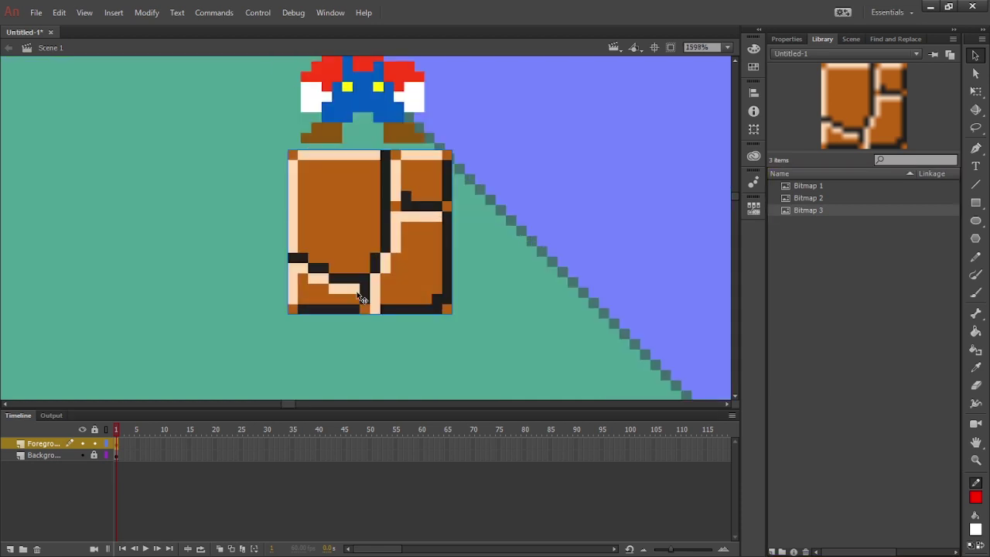
{"action": "key", "text": "Left"}
{"action": "key", "text": "Left"}
{"action": "key", "text": "Left"}
{"action": "key", "text": "Up"}
{"action": "key", "text": "Up"}
{"action": "key", "text": "Up"}
{"action": "key", "text": "Up"}
{"action": "key", "text": "Up"}
{"action": "key", "text": "Up"}
{"action": "key", "text": "Up"}
{"action": "key", "text": "Up"}
{"action": "key", "text": "Up"}
{"action": "key", "text": "Up"}
{"action": "key", "text": "Up"}
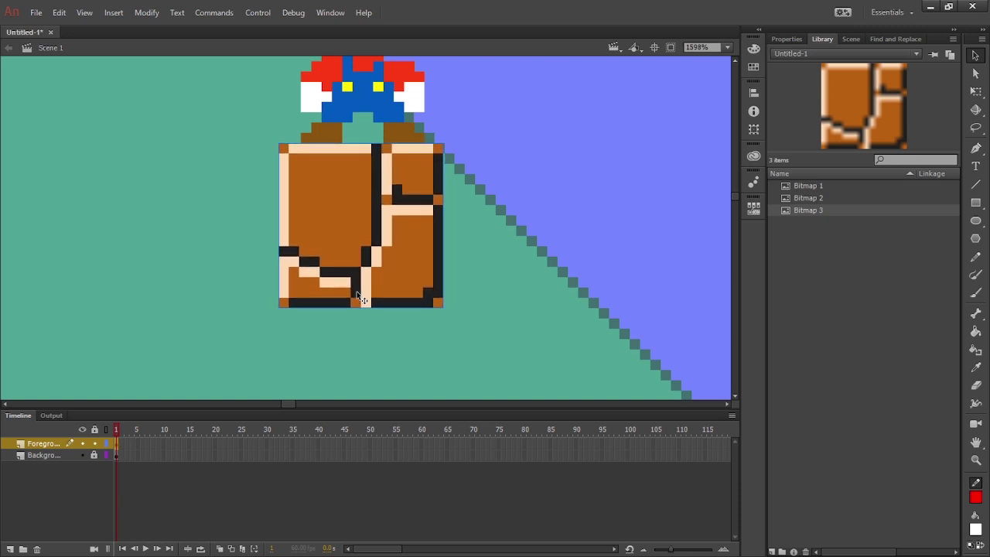
{"action": "key", "text": "Left"}
{"action": "key", "text": "Left"}
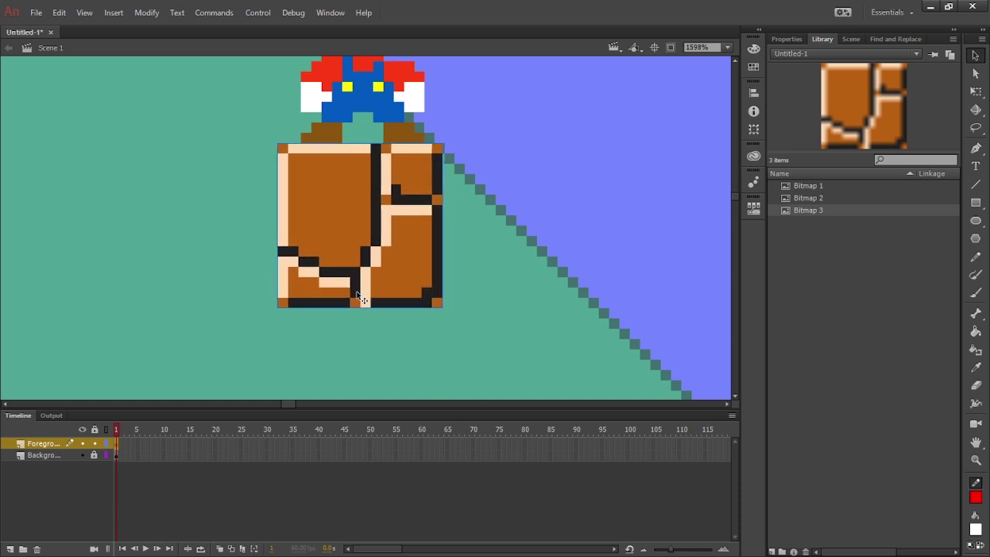
{"action": "key", "text": "Right"}
{"action": "key", "text": "Right"}
{"action": "key", "text": "Right"}
{"action": "key", "text": "Right"}
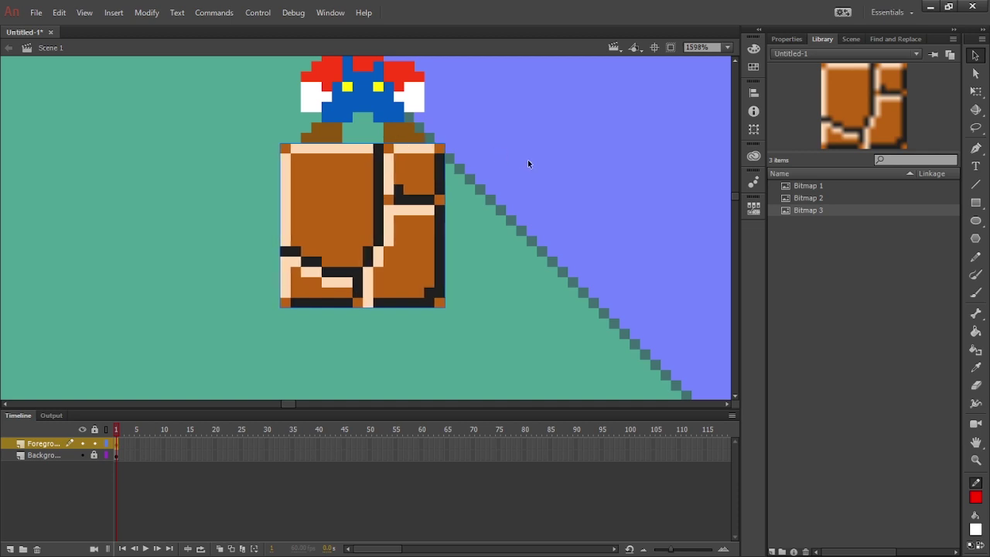
{"action": "key", "text": "Left"}
{"action": "left_click", "coordinate": [529, 163]}
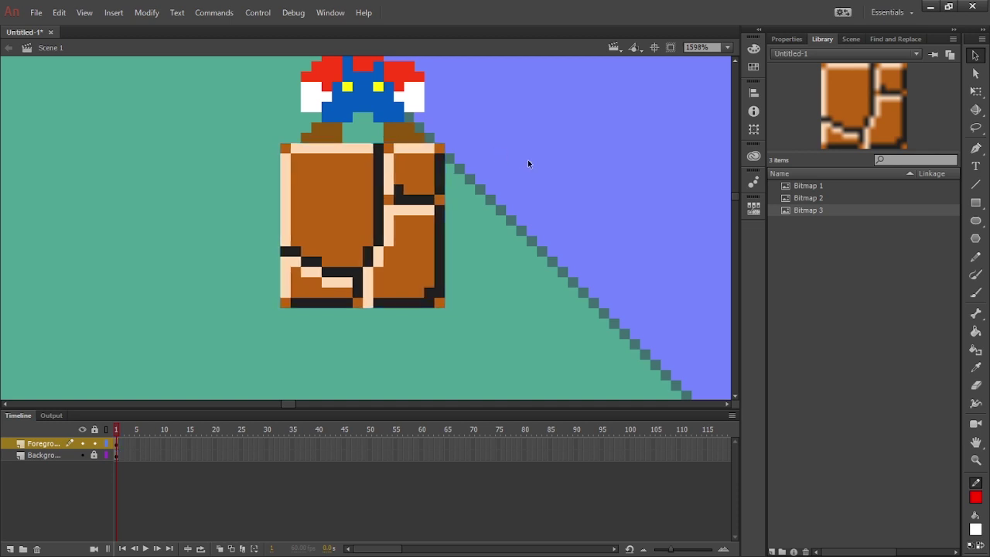
{"action": "key", "text": "ctrl+minus"}
{"action": "key", "text": "ctrl+minus"}
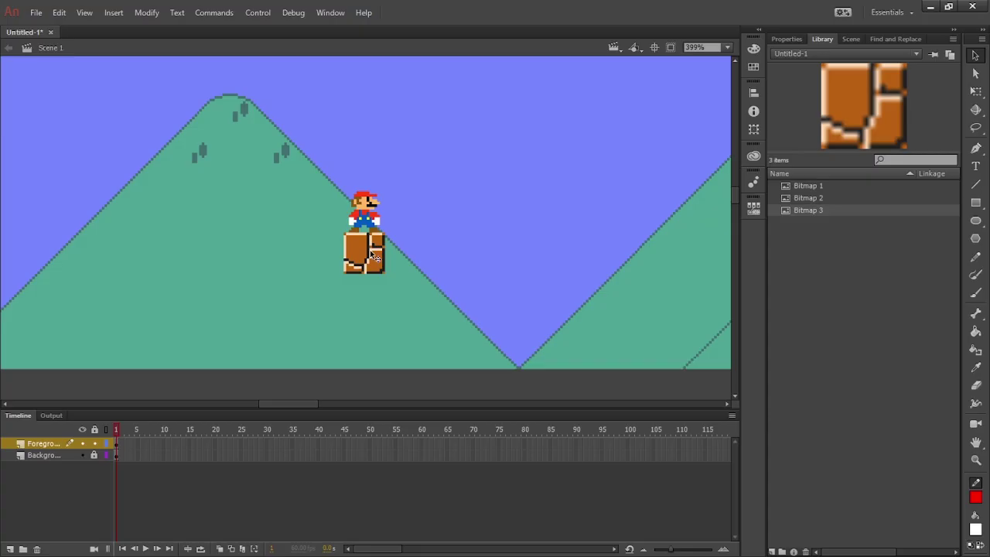
- Cut the brick block from the Foreground layer and paste it in place on a new layer
{"action": "left_click", "coordinate": [372, 253]}
{"action": "key", "text": "ctrl+x"}
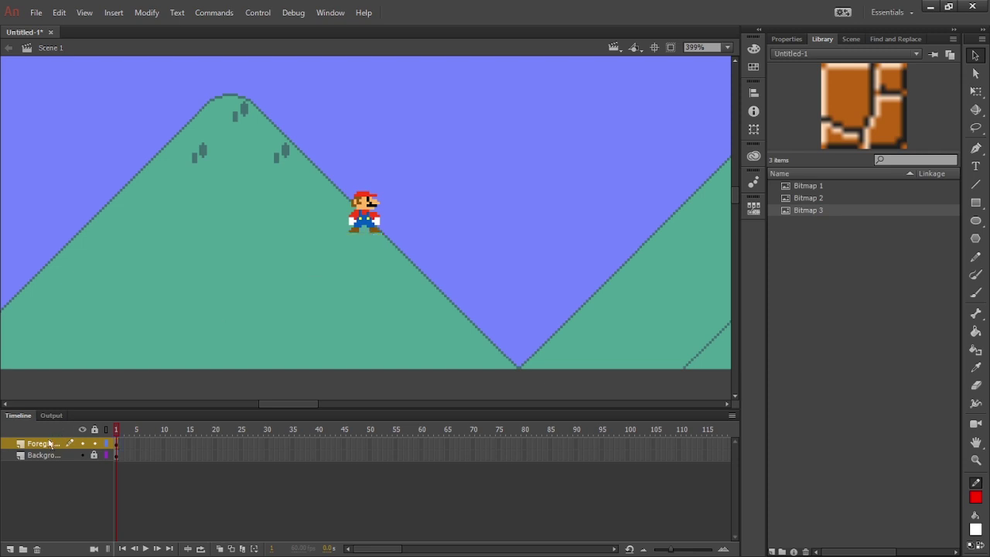
{"action": "left_click", "coordinate": [10, 548]}
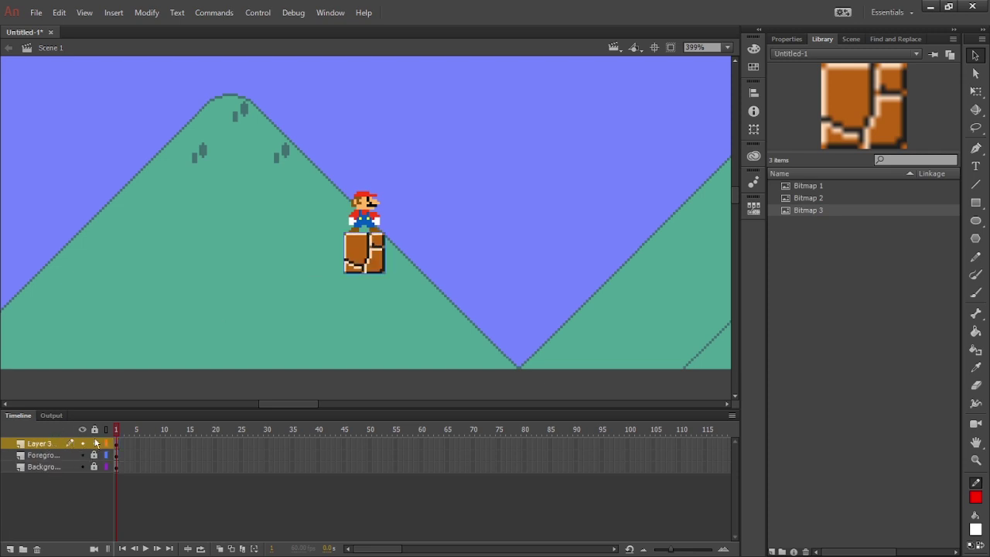
{"action": "key", "text": "ctrl+shift+v"}
- Reorder the block's new layer between Foreground and Background and lock it
{"action": "left_click", "coordinate": [45, 456]}
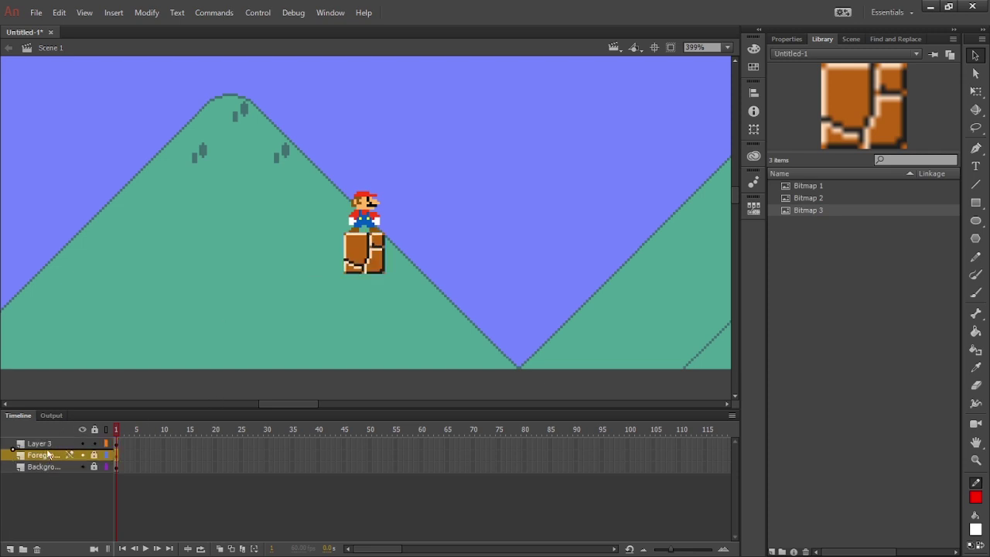
{"action": "left_click_drag", "start_coordinate": [56, 445], "coordinate": [54, 461]}
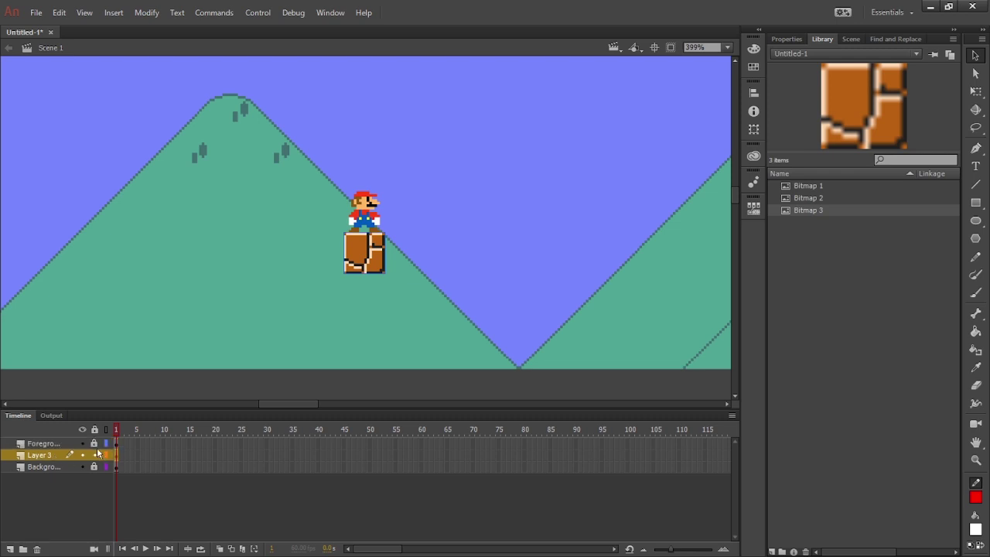
{"action": "left_click", "coordinate": [94, 454]}
{"action": "left_click_drag", "start_coordinate": [333, 248], "coordinate": [355, 248]}
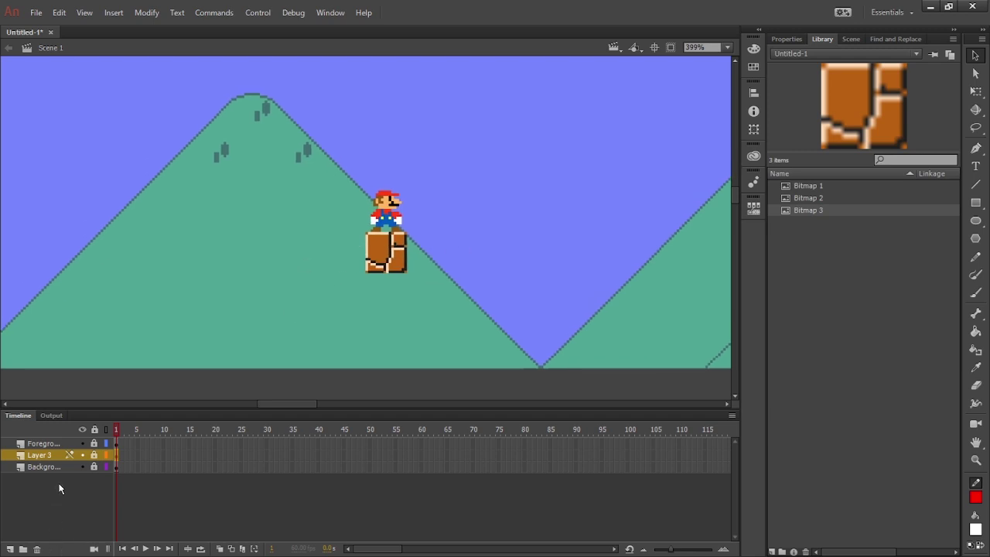
- Unlock the block's layer, duplicate the brick block in place, and shift the copy right until it sits flush beside the original
{"action": "left_click", "coordinate": [94, 455]}
{"action": "left_click_drag", "start_coordinate": [205, 305], "coordinate": [209, 306]}
{"action": "key", "text": "ctrl+c"}
{"action": "key", "text": "ctrl+shift+v"}
{"action": "key", "text": "Right"}
{"action": "key", "text": "Right"}
{"action": "key", "text": "Right"}
{"action": "key", "text": "Right"}
{"action": "key", "text": "Right"}
{"action": "key", "text": "Right"}
{"action": "key", "text": "Right"}
{"action": "key", "text": "Right"}
{"action": "key", "text": "Right"}
{"action": "key", "text": "Right"}
{"action": "key", "text": "Right"}
{"action": "key", "text": "Right"}
{"action": "key", "text": "Right"}
{"action": "key", "text": "Right"}
{"action": "key", "text": "Right"}
{"action": "key", "text": "Right"}
{"action": "key", "text": "Right"}
{"action": "key", "text": "Right"}
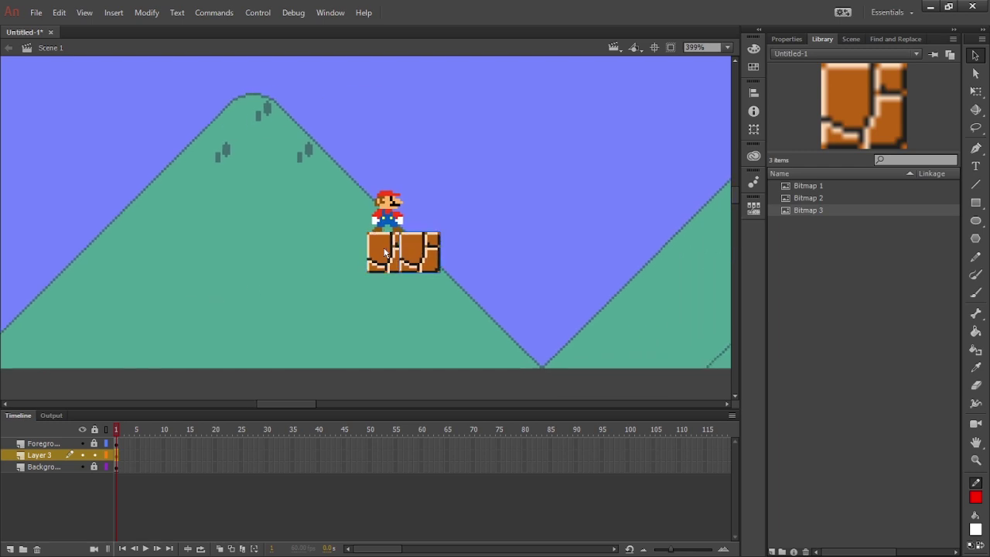
{"action": "key", "text": "Left"}
{"action": "key", "text": "Left"}
{"action": "key", "text": "ctrl+="}
{"action": "key", "text": "Right"}
{"action": "key", "text": "Left"}
{"action": "key", "text": "ctrl+="}
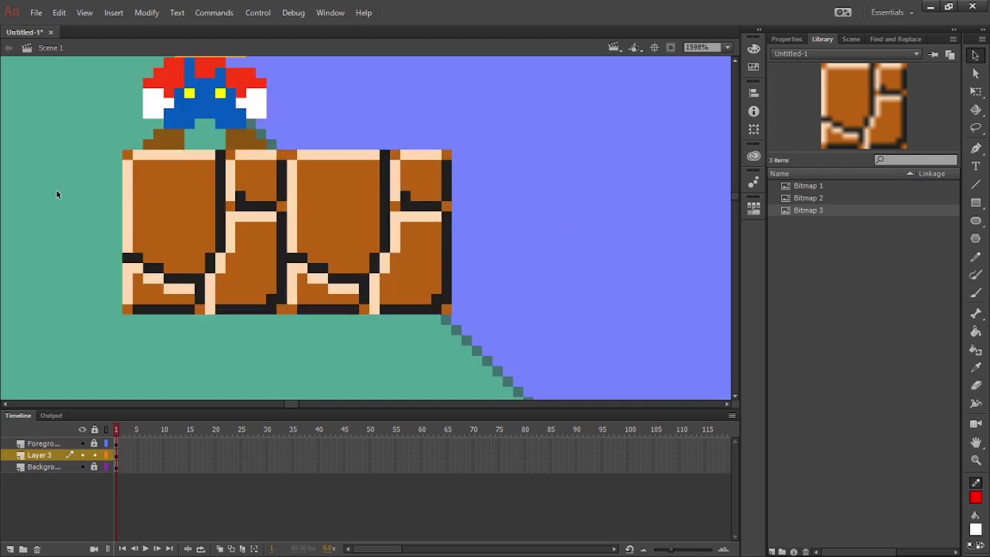
- Duplicate the two brick blocks and place the copies flush against the right end of the pair
{"action": "left_click_drag", "start_coordinate": [55, 194], "coordinate": [460, 241]}
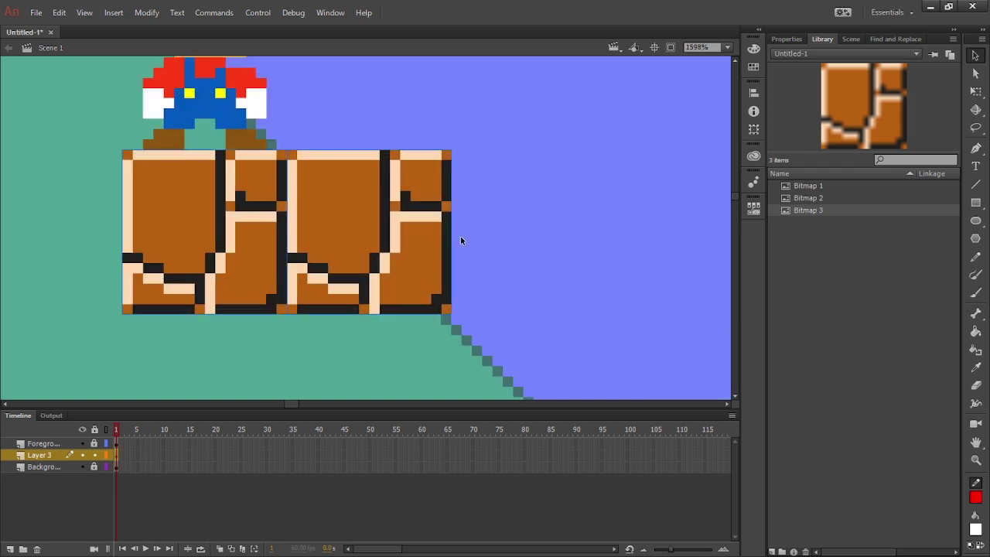
{"action": "key", "text": "ctrl+minus"}
{"action": "left_click_drag", "start_coordinate": [462, 242], "coordinate": [564, 242]}
{"action": "key", "text": "ctrl+="}
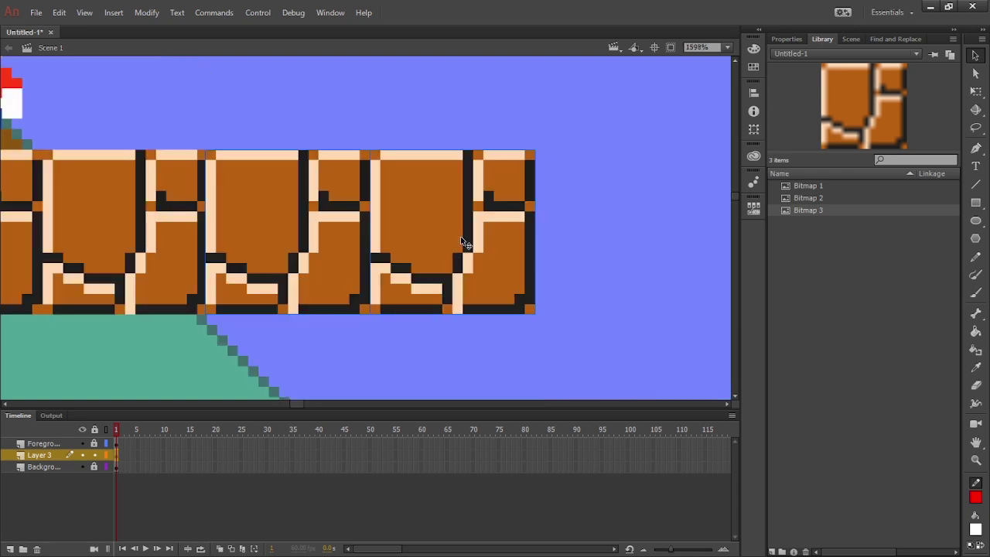
- Duplicate the four-block row and align the copy flush against its left end, extending the ground behind Mario
{"action": "left_click_drag", "start_coordinate": [462, 237], "coordinate": [532, 263]}
{"action": "key", "text": "ctrl+minus"}
{"action": "left_click_drag", "start_coordinate": [447, 96], "coordinate": [188, 312]}
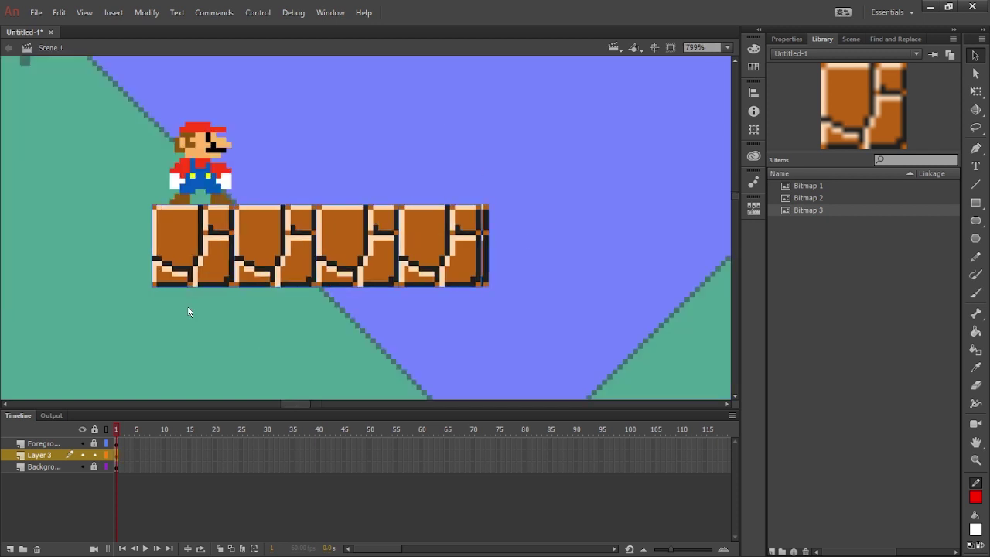
{"action": "key", "text": "shift+Left"}
{"action": "key", "text": "shift+Left"}
{"action": "key", "text": "shift+Left"}
{"action": "key", "text": "shift+Left"}
{"action": "key", "text": "shift+Left"}
{"action": "key", "text": "shift+Left"}
{"action": "key", "text": "shift+Left"}
{"action": "key", "text": "shift+Left"}
{"action": "key", "text": "shift+Left"}
{"action": "key", "text": "shift+Left"}
{"action": "left_click_drag", "start_coordinate": [84, 286], "coordinate": [294, 289]}
{"action": "key", "text": "ctrl+="}
{"action": "key", "text": "ctrl+="}
{"action": "key", "text": "Right"}
{"action": "key", "text": "Right"}
{"action": "key", "text": "Right"}
{"action": "key", "text": "Right"}
{"action": "key", "text": "Right"}
{"action": "key", "text": "Right"}
{"action": "key", "text": "Right"}
{"action": "key", "text": "Right"}
{"action": "key", "text": "ctrl+minus"}
{"action": "key", "text": "ctrl+minus"}
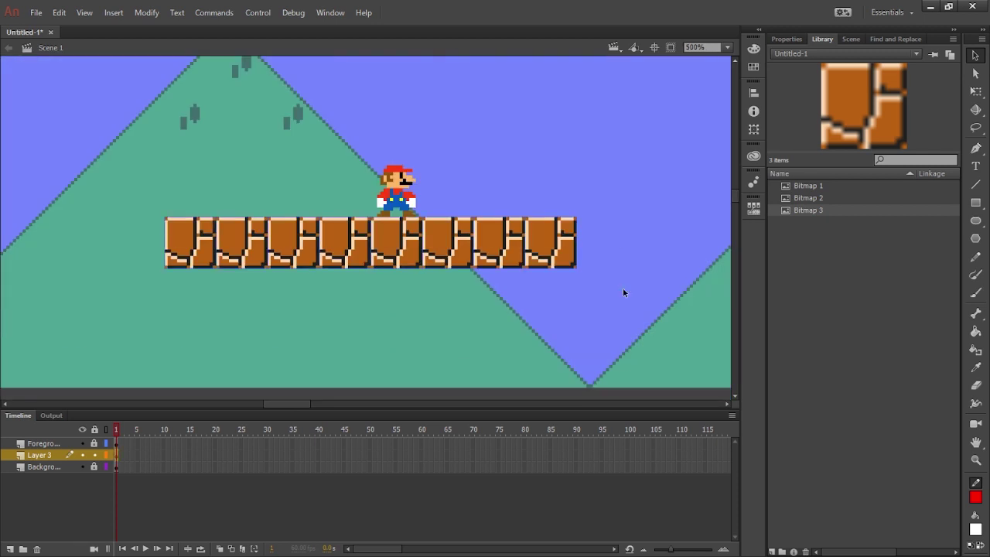
- Duplicate the eight-block row and attach the copy to the left end of the ground
{"action": "left_click_drag", "start_coordinate": [539, 243], "coordinate": [127, 244]}
{"action": "left_click_drag", "start_coordinate": [128, 199], "coordinate": [251, 203]}
{"action": "key", "text": "ctrl+="}
{"action": "key", "text": "ctrl+minus"}
{"action": "key", "text": "ctrl+minus"}
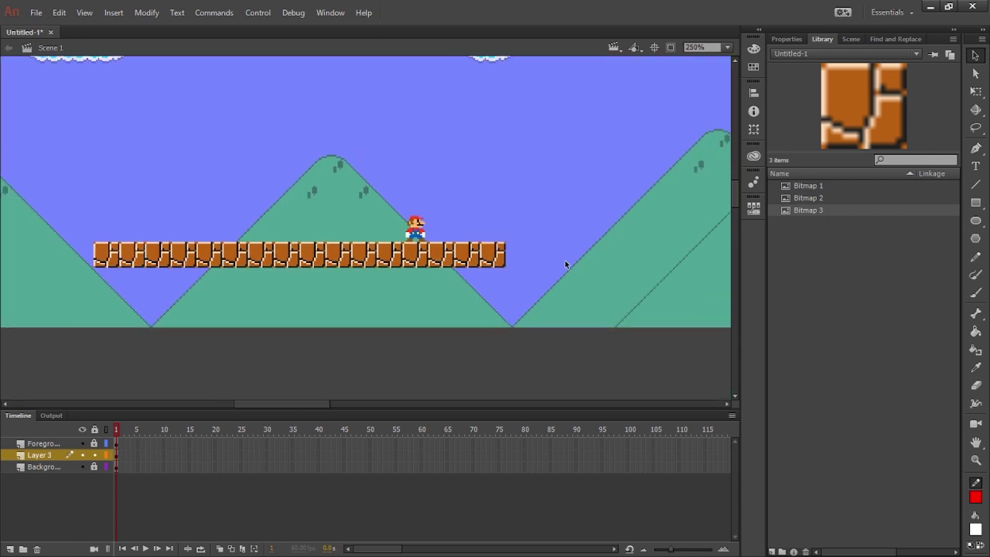
- Copy the sixteen-block row, paste it in place, and shift the copy right until it joins the row's right end
{"action": "left_click_drag", "start_coordinate": [563, 262], "coordinate": [100, 275]}
{"action": "key", "text": "ctrl+c"}
{"action": "key", "text": "ctrl+shift+v"}
{"action": "key", "text": "shift+Right"}
{"action": "key", "text": "shift+Right"}
{"action": "key", "text": "shift+Right"}
{"action": "key", "text": "shift+Right"}
{"action": "key", "text": "shift+Right"}
{"action": "key", "text": "shift+Right"}
{"action": "key", "text": "shift+Right"}
{"action": "key", "text": "shift+Right"}
{"action": "key", "text": "shift+Right"}
{"action": "key", "text": "shift+Right"}
{"action": "key", "text": "shift+Right"}
{"action": "key", "text": "shift+Right"}
{"action": "key", "text": "shift+Right"}
{"action": "key", "text": "shift+Right"}
{"action": "key", "text": "shift+Right"}
{"action": "key", "text": "shift+Right"}
{"action": "key", "text": "shift+Right"}
{"action": "key", "text": "shift+Right"}
{"action": "key", "text": "shift+Right"}
{"action": "key", "text": "shift+Right"}
{"action": "key", "text": "ctrl+="}
{"action": "key", "text": "ctrl+="}
{"action": "key", "text": "ctrl+="}
{"action": "left_click_drag", "start_coordinate": [477, 245], "coordinate": [491, 255]}
{"action": "key", "text": "ctrl+minus"}
{"action": "key", "text": "ctrl+minus"}
{"action": "key", "text": "ctrl+minus"}
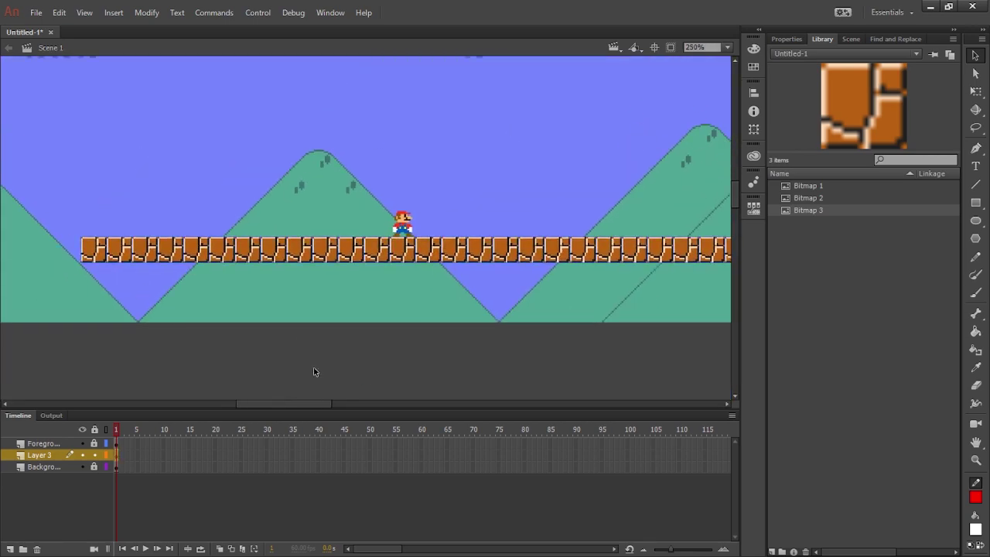
- Copy the brick row, paste it in place, and shift the copies down to stack the ground four rows deep
{"action": "key", "text": "ctrl+c"}
{"action": "key", "text": "ctrl+shift+v"}
{"action": "key", "text": "shift+Down"}
{"action": "key", "text": "shift+Down"}
{"action": "key", "text": "shift+Down"}
{"action": "key", "text": "shift+Down"}
{"action": "key", "text": "shift+Down"}
{"action": "key", "text": "shift+Down"}
{"action": "key", "text": "shift+Down"}
{"action": "key", "text": "shift+Down"}
{"action": "key", "text": "shift+Down"}
{"action": "key", "text": "shift+Down"}
{"action": "key", "text": "shift+Down"}
{"action": "key", "text": "shift+Down"}
- Duplicate the stacked brick rows in place and shift the copy left to extend the ground
{"action": "left_click_drag", "start_coordinate": [433, 168], "coordinate": [413, 177]}
{"action": "left_click_drag", "start_coordinate": [3, 227], "coordinate": [177, 366]}
{"action": "key", "text": "ctrl+c"}
{"action": "key", "text": "ctrl+shift+v"}
{"action": "key", "text": "shift+Left"}
{"action": "key", "text": "shift+Left"}
{"action": "key", "text": "shift+Left"}
{"action": "key", "text": "shift+Left"}
{"action": "key", "text": "shift+Left"}
{"action": "key", "text": "shift+Left"}
{"action": "key", "text": "shift+Left"}
{"action": "key", "text": "shift+Left"}
{"action": "key", "text": "shift+Left"}
{"action": "key", "text": "shift+Left"}
{"action": "key", "text": "shift+Left"}
{"action": "key", "text": "shift+Left"}
{"action": "key", "text": "shift+Left"}
{"action": "key", "text": "shift+Left"}
{"action": "key", "text": "shift+Left"}
{"action": "key", "text": "shift+Left"}
{"action": "key", "text": "shift+Left"}
{"action": "key", "text": "shift+Left"}
{"action": "key", "text": "shift+Left"}
{"action": "key", "text": "shift+Left"}
{"action": "left_click_drag", "start_coordinate": [88, 340], "coordinate": [372, 319]}
{"action": "key", "text": "ctrl+="}
{"action": "key", "text": "ctrl+="}
{"action": "key", "text": "ctrl+="}
{"action": "scroll", "coordinate": [372, 319], "scroll_direction": "down", "scroll_amount": 3}
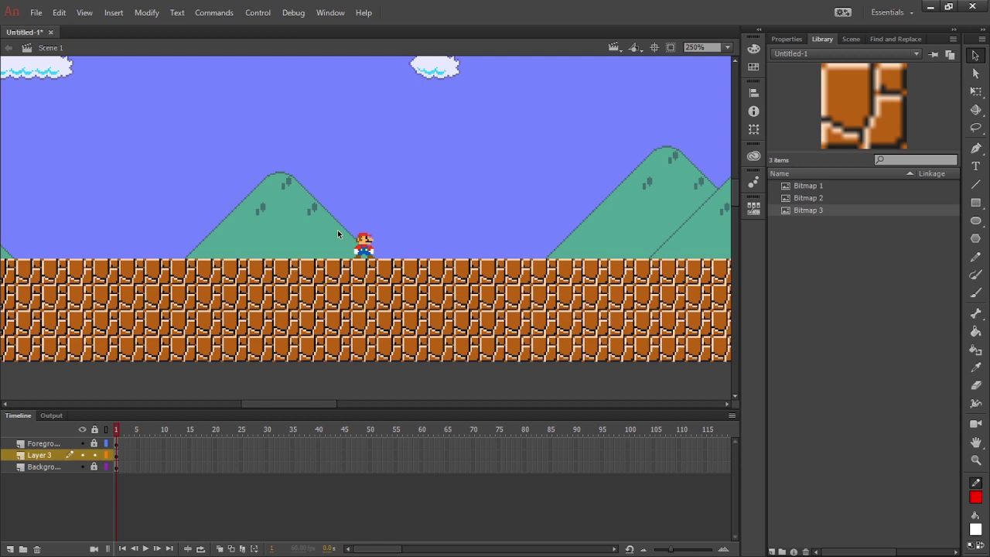
- Lock the brick layer and add a new layer directly above the background layer
{"action": "mouse_move", "coordinate": [337, 232]}
{"action": "left_mouse_down"}
{"action": "mouse_move", "coordinate": [503, 271]}
{"action": "mouse_move", "coordinate": [535, 267]}
{"action": "mouse_move", "coordinate": [347, 239]}
{"action": "left_mouse_up"}
{"action": "left_click_drag", "start_coordinate": [417, 185], "coordinate": [371, 170]}
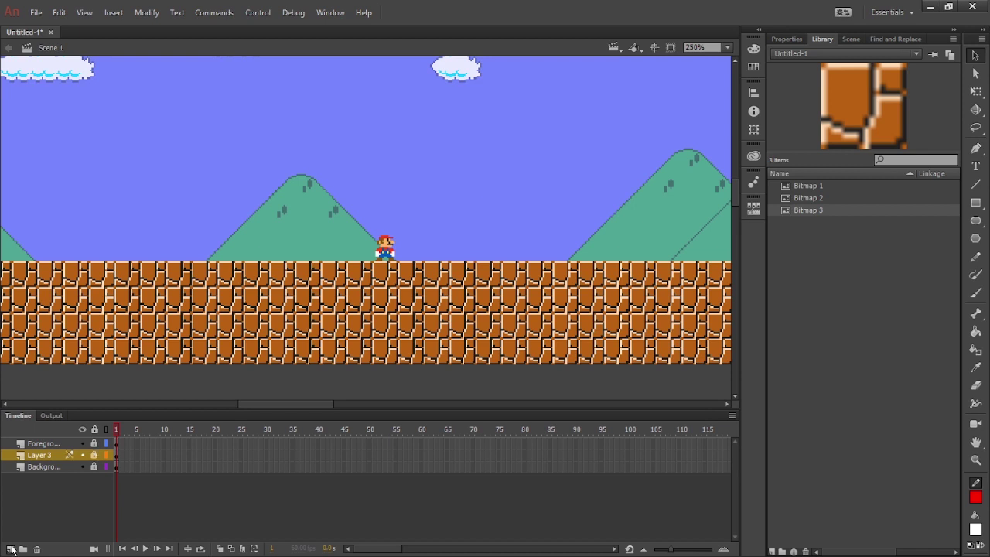
{"action": "left_click", "coordinate": [10, 548]}
{"action": "left_click_drag", "start_coordinate": [46, 470], "coordinate": [48, 478]}
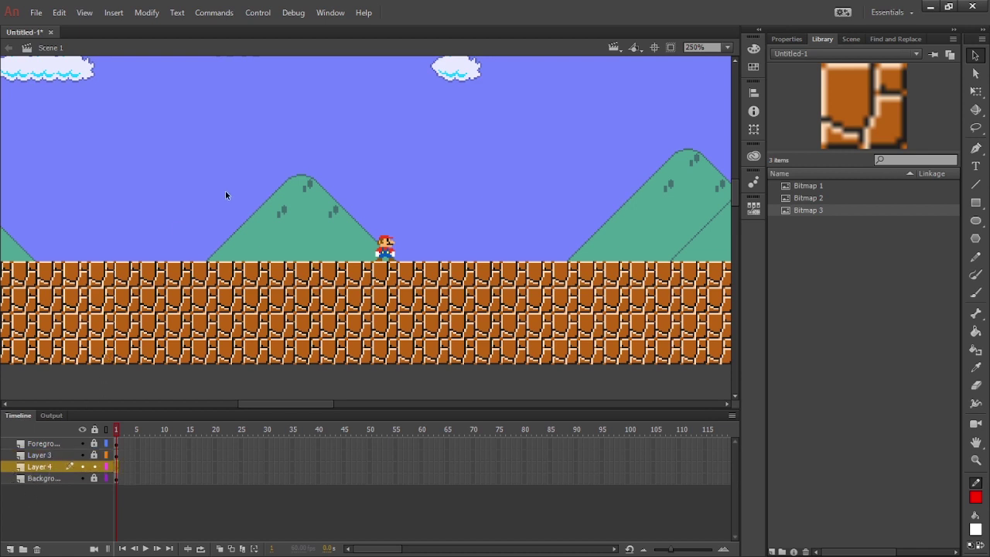
- Paste the green pipe rim and pipe body sprites onto the new layer, placing the body directly under the rim
{"action": "key", "text": "ctrl+v"}
{"action": "left_click_drag", "start_coordinate": [368, 225], "coordinate": [495, 180]}
{"action": "key", "text": "ctrl+v"}
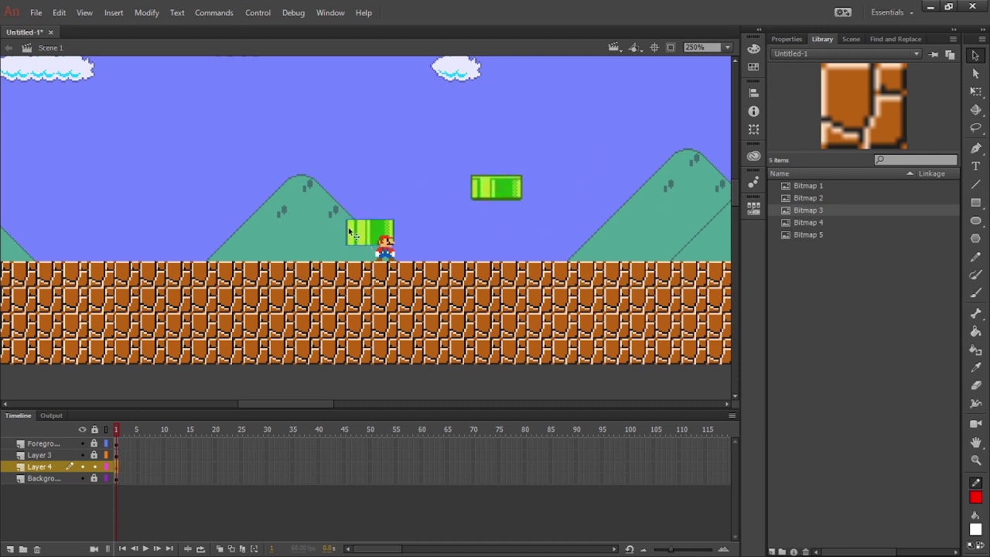
{"action": "left_click_drag", "start_coordinate": [352, 236], "coordinate": [477, 216]}
{"action": "left_click", "coordinate": [821, 234]}
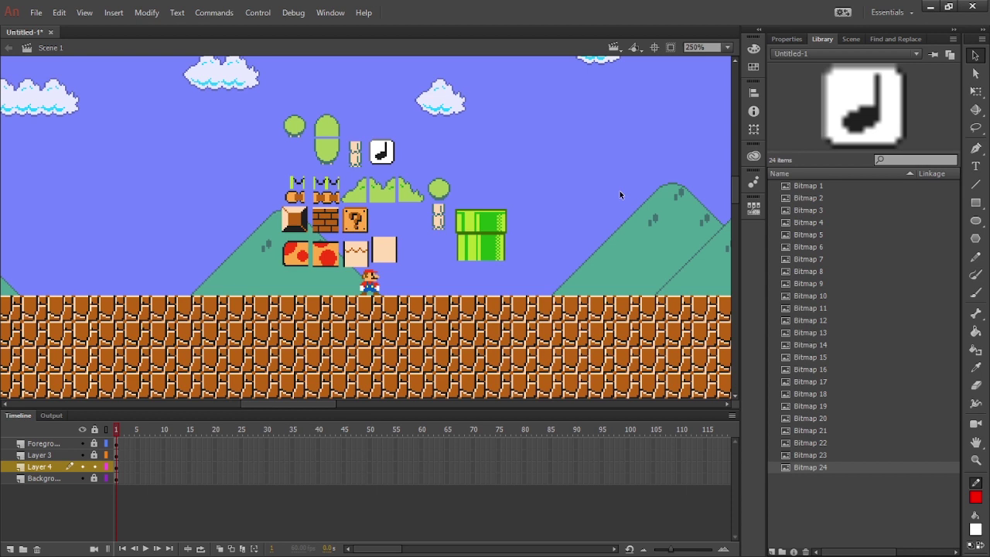
- Delete all the pasted pipe, block, tree and bush sprites from the stage, leaving their bitmaps in the library
{"action": "left_click_drag", "start_coordinate": [249, 94], "coordinate": [535, 248]}
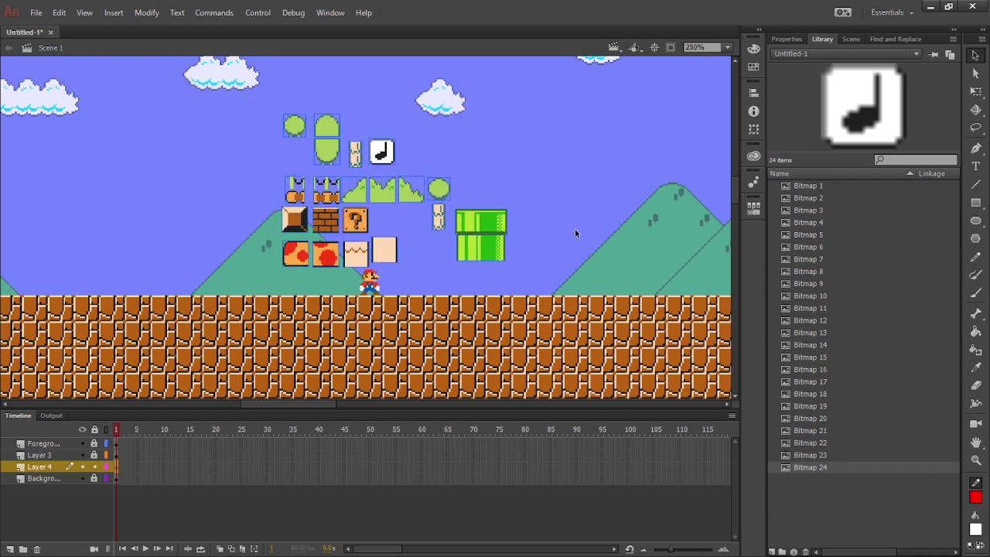
{"action": "key", "text": "Delete"}
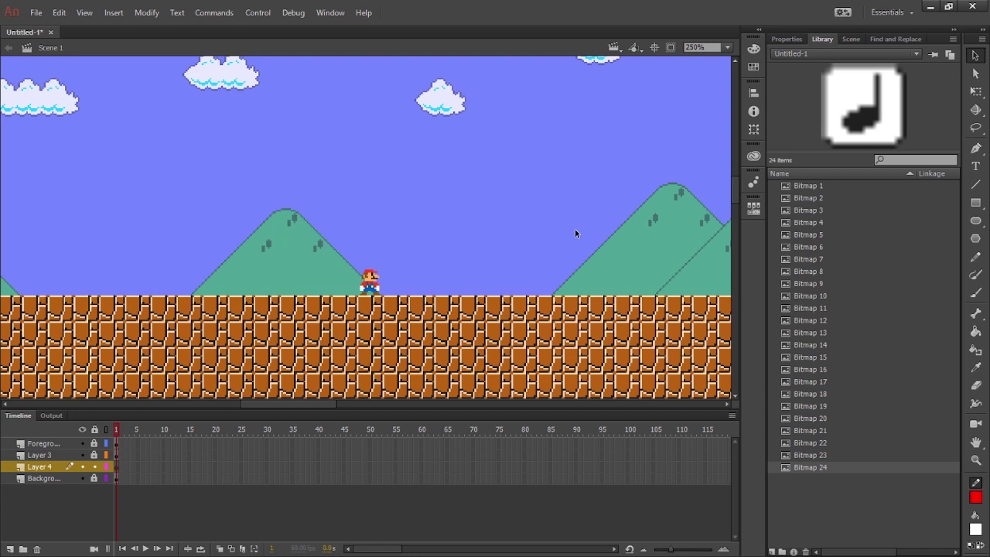
- Look through the imported library bitmaps and place Bitmap 4 on the stage above the ground
{"action": "left_click", "coordinate": [824, 456]}
{"action": "key", "text": "Up"}
{"action": "key", "text": "Up"}
{"action": "key", "text": "Up"}
{"action": "key", "text": "Up"}
{"action": "key", "text": "Up"}
{"action": "key", "text": "Up"}
{"action": "key", "text": "Up"}
{"action": "key", "text": "Up"}
{"action": "key", "text": "Up"}
{"action": "key", "text": "Up"}
{"action": "key", "text": "Up"}
{"action": "key", "text": "Up"}
{"action": "key", "text": "Up"}
{"action": "key", "text": "Up"}
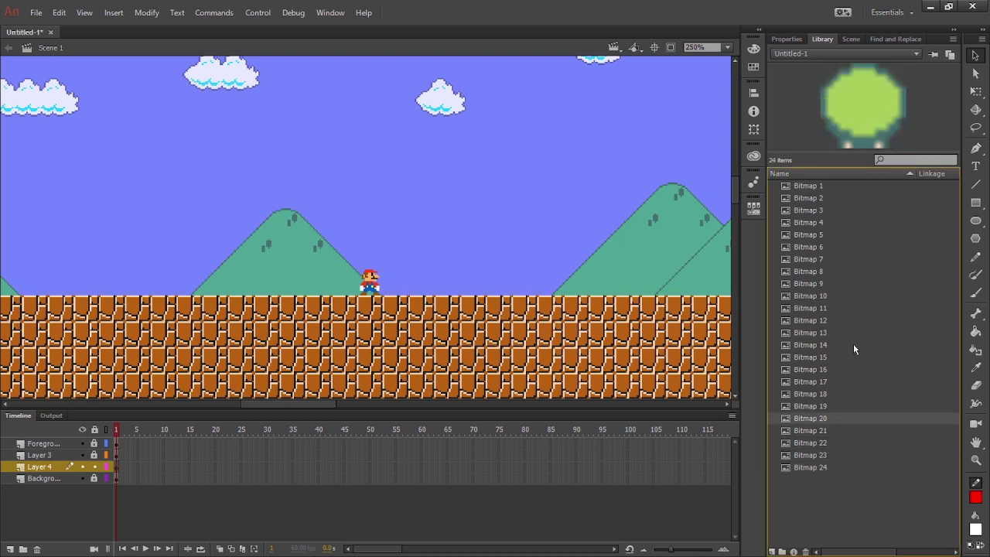
{"action": "key", "text": "Up"}
{"action": "key", "text": "Up"}
{"action": "key", "text": "Up"}
{"action": "key", "text": "Up"}
{"action": "key", "text": "Up"}
{"action": "left_click_drag", "start_coordinate": [820, 222], "coordinate": [488, 259]}
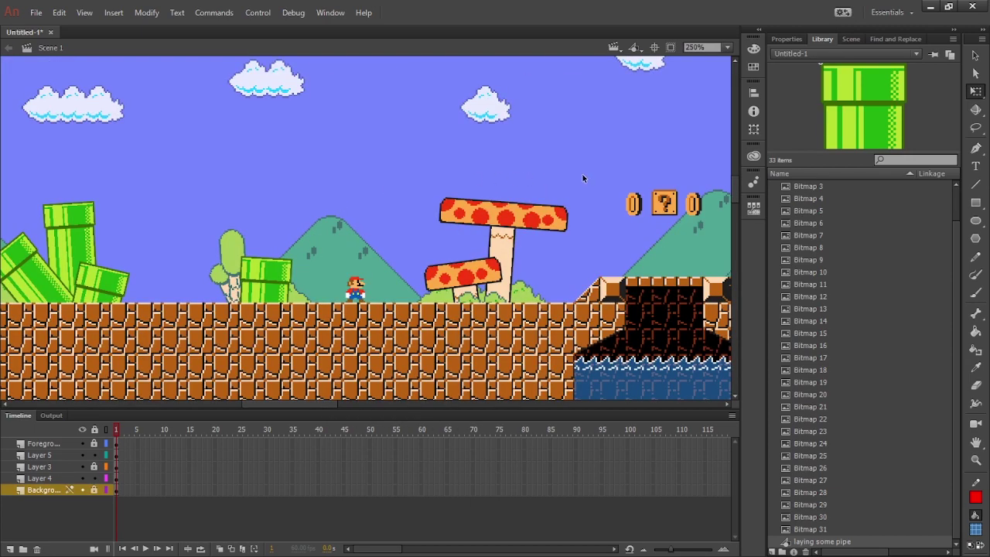
- Look over the assembled scene across its full width, examining the pipes, mushroom platforms, enemies, coins and water pit
{"action": "left_click_drag", "start_coordinate": [583, 175], "coordinate": [643, 187]}
{"action": "left_click_drag", "start_coordinate": [475, 234], "coordinate": [389, 232]}
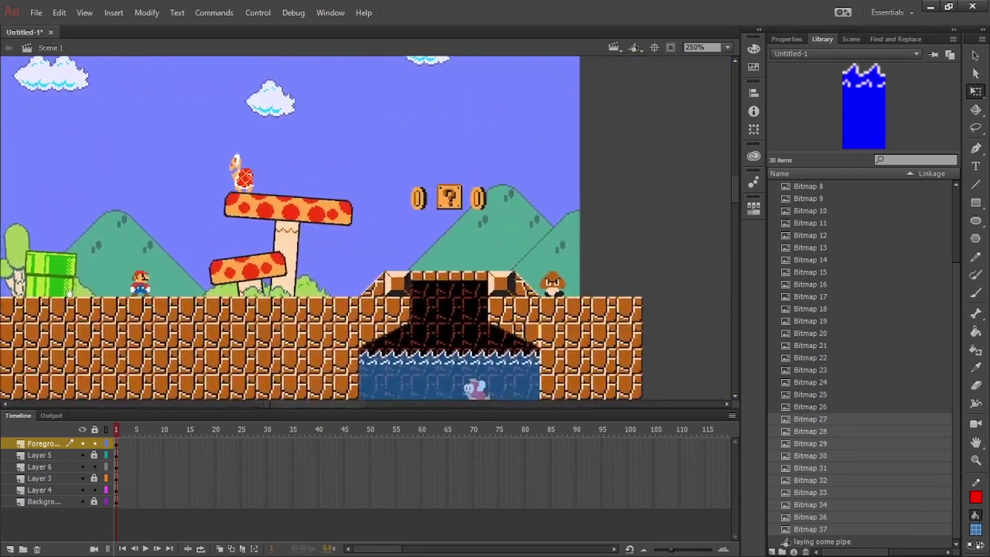
{"action": "left_click_drag", "start_coordinate": [64, 293], "coordinate": [7, 283]}
{"action": "left_click_drag", "start_coordinate": [161, 227], "coordinate": [386, 245]}
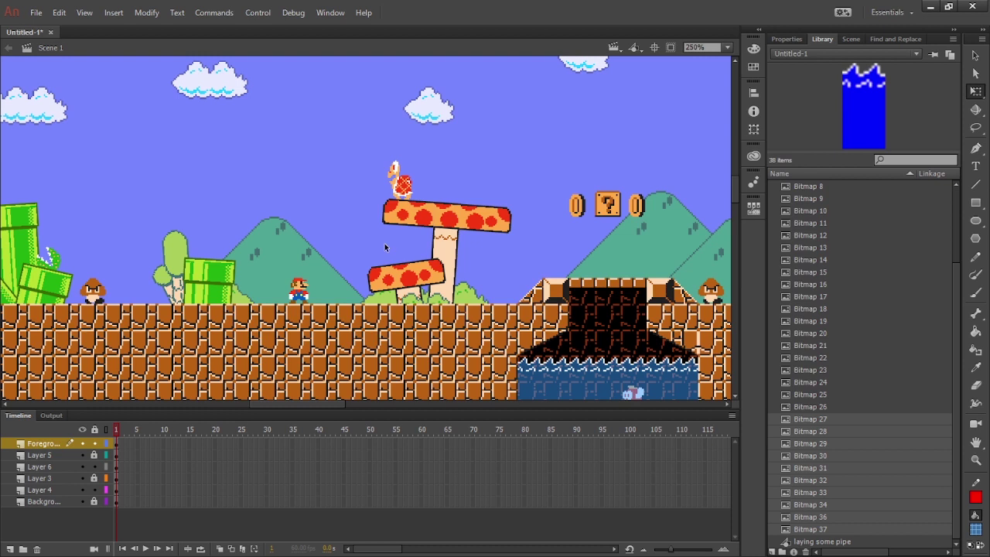
{"action": "left_click_drag", "start_coordinate": [300, 223], "coordinate": [401, 176]}
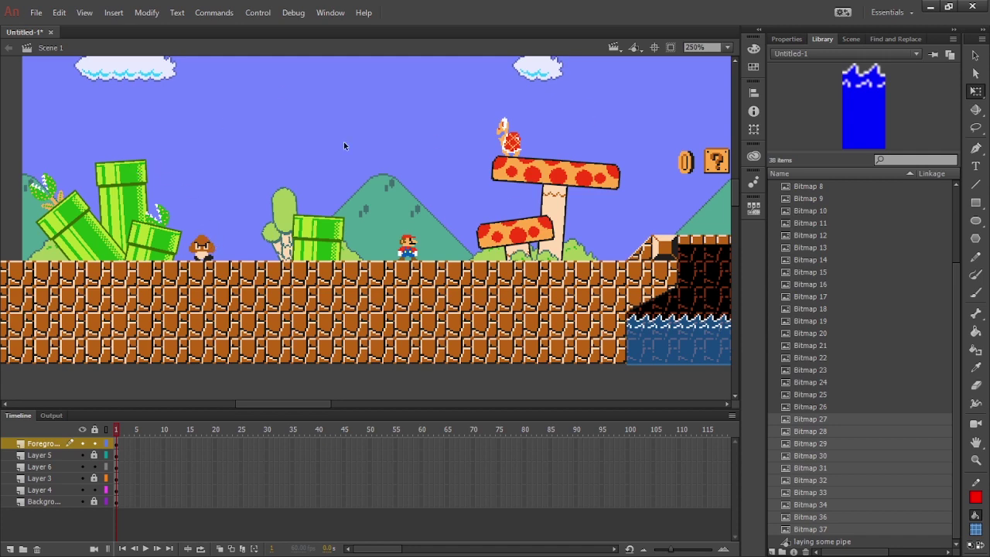
{"action": "left_click_drag", "start_coordinate": [395, 162], "coordinate": [200, 282]}
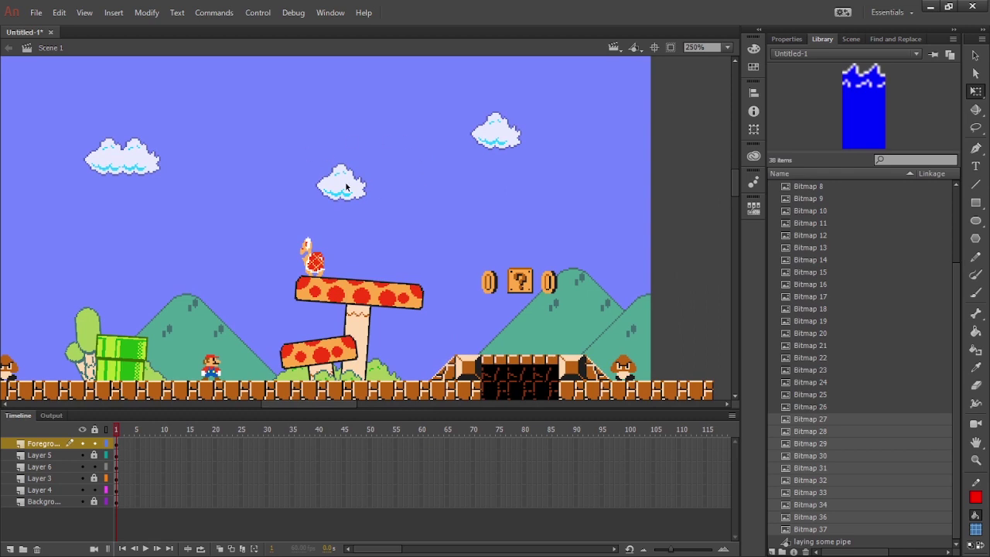
{"action": "scroll", "coordinate": [345, 186], "scroll_direction": "down", "scroll_amount": 5}
{"action": "scroll", "coordinate": [346, 186], "scroll_direction": "right", "scroll_amount": 3}
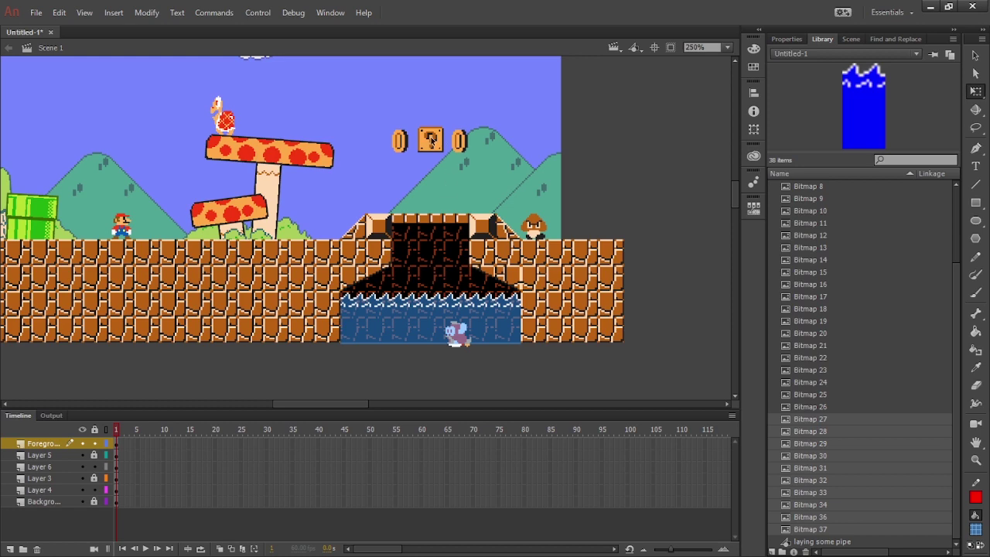
{"action": "left_click_drag", "start_coordinate": [398, 157], "coordinate": [611, 239]}
{"action": "scroll", "coordinate": [494, 216], "scroll_direction": "right", "scroll_amount": 1}
{"action": "scroll", "coordinate": [611, 236], "scroll_direction": "left", "scroll_amount": 5}
{"action": "scroll", "coordinate": [611, 236], "scroll_direction": "down", "scroll_amount": 2}
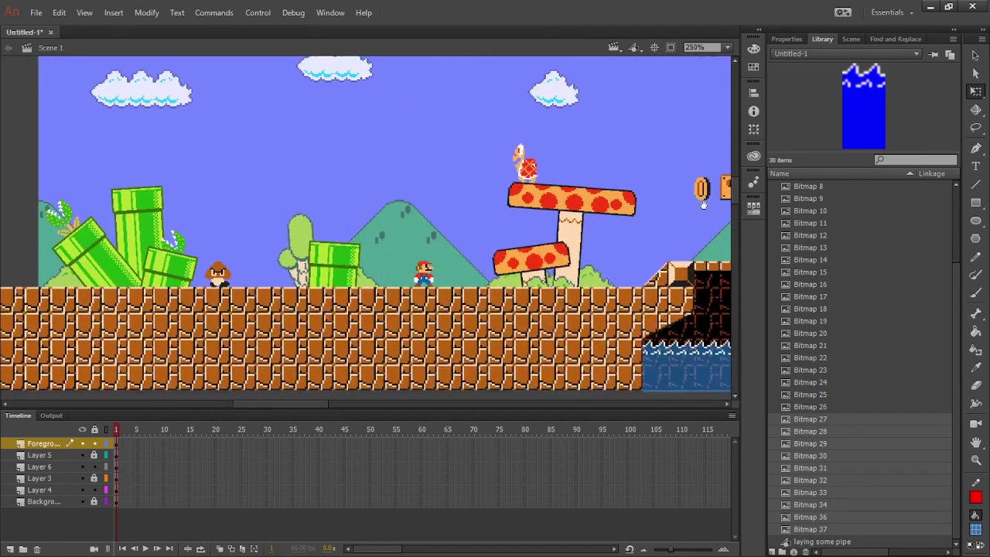
{"action": "scroll", "coordinate": [611, 236], "scroll_direction": "right", "scroll_amount": 10}
{"action": "scroll", "coordinate": [611, 236], "scroll_direction": "left", "scroll_amount": 12}
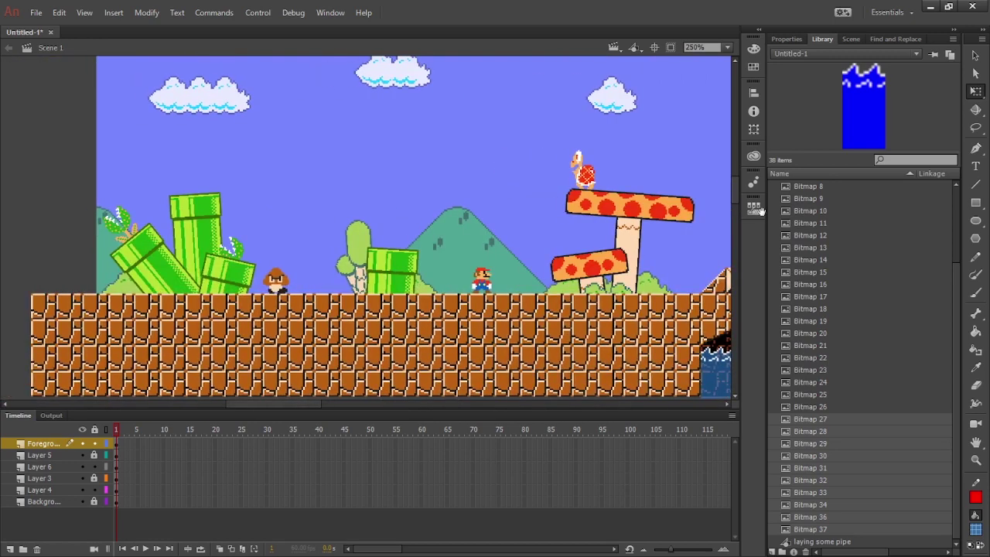
{"action": "left_click_drag", "start_coordinate": [761, 211], "coordinate": [621, 222]}
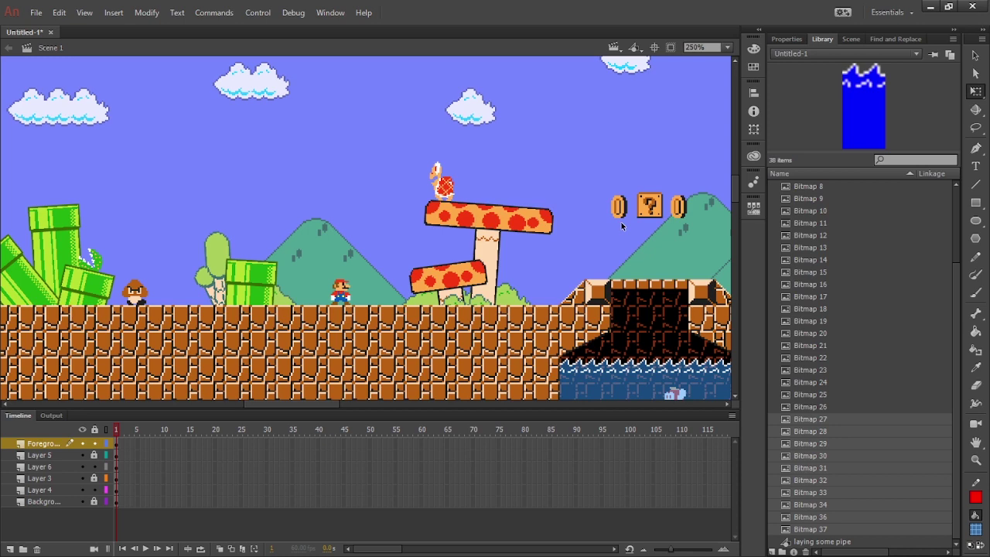
{"action": "mouse_move", "coordinate": [621, 222]}
{"action": "left_mouse_down"}
{"action": "mouse_move", "coordinate": [475, 196]}
{"action": "mouse_move", "coordinate": [351, 193]}
{"action": "mouse_move", "coordinate": [723, 215]}
{"action": "left_mouse_up"}
{"action": "left_click", "coordinate": [394, 202]}
{"action": "mouse_move", "coordinate": [509, 213]}
{"action": "left_mouse_down"}
{"action": "mouse_move", "coordinate": [604, 218]}
{"action": "mouse_move", "coordinate": [344, 206]}
{"action": "left_mouse_up"}
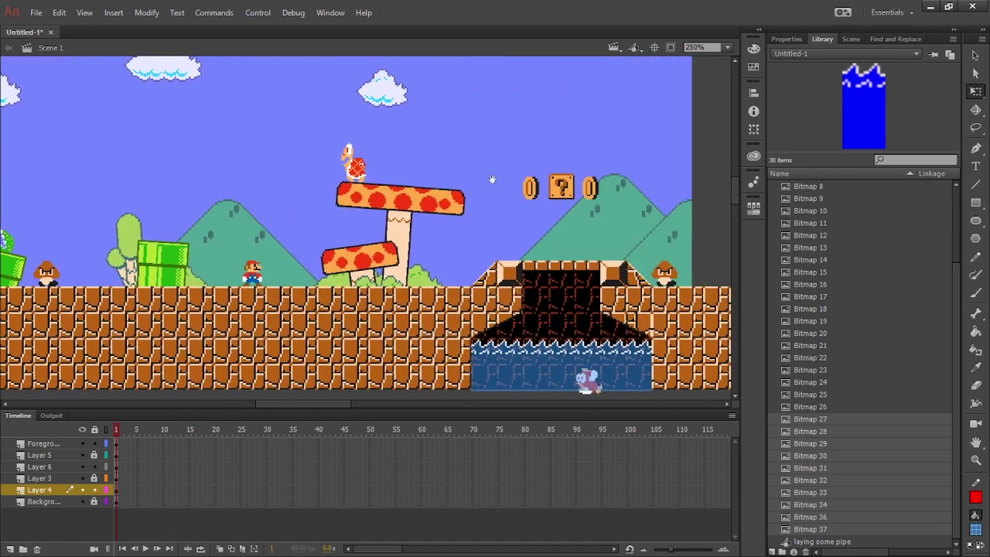
{"action": "left_click_drag", "start_coordinate": [492, 180], "coordinate": [342, 196]}
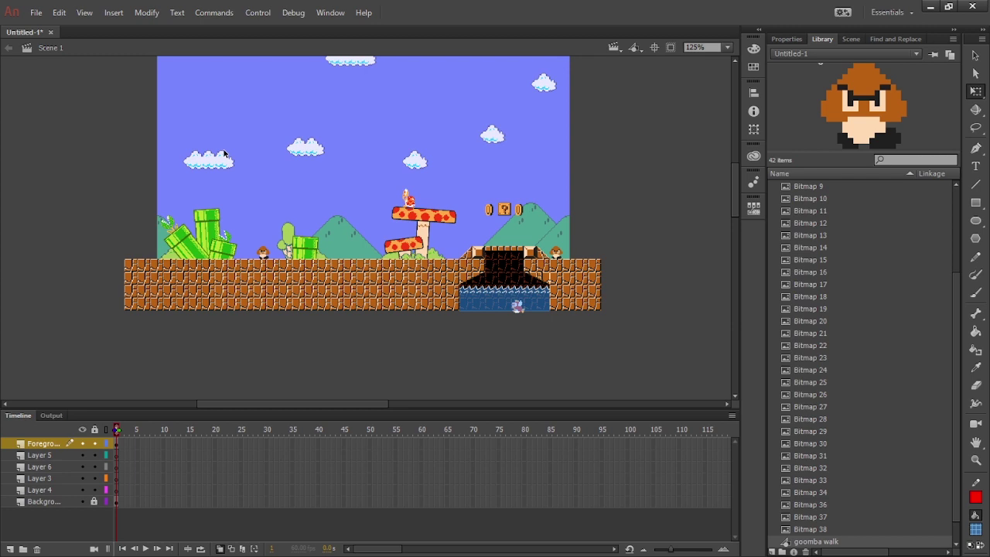
- Shift the combined ground and scenery symbol slightly and move it back to its original position
{"action": "left_click", "coordinate": [200, 269]}
{"action": "mouse_move", "coordinate": [250, 279]}
{"action": "left_mouse_down"}
{"action": "mouse_move", "coordinate": [399, 222]}
{"action": "mouse_move", "coordinate": [231, 268]}
{"action": "mouse_move", "coordinate": [250, 283]}
{"action": "left_mouse_up"}
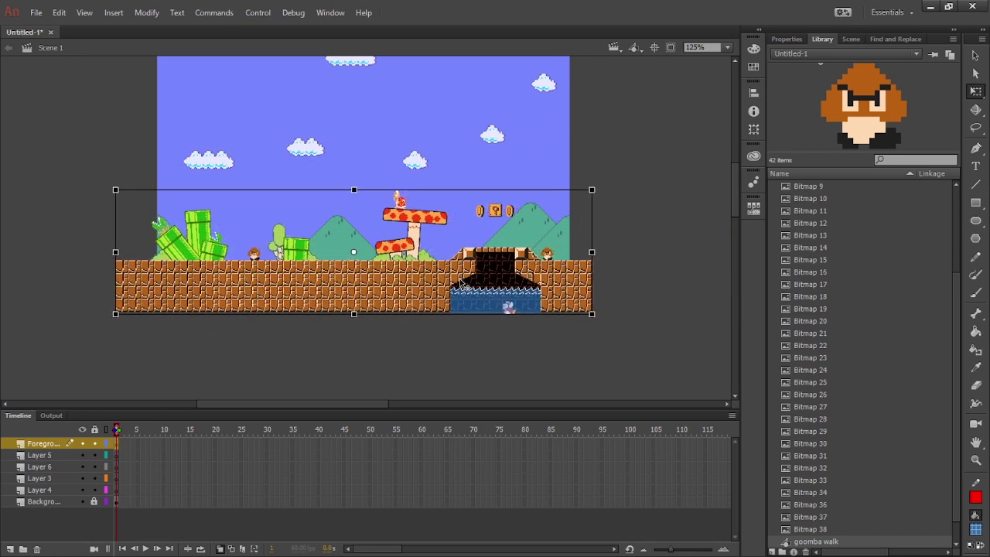
{"action": "left_click_drag", "start_coordinate": [520, 288], "coordinate": [529, 286]}
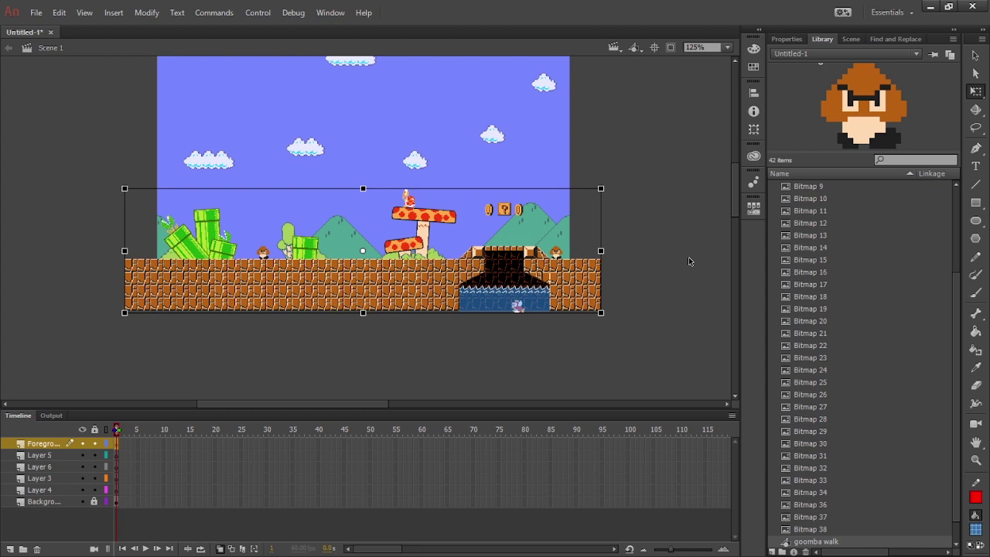
{"action": "left_click", "coordinate": [688, 257]}
- Open the bg animation symbol for editing and play back the Goomba's walk beside the pipes
{"action": "double_click", "coordinate": [485, 261]}
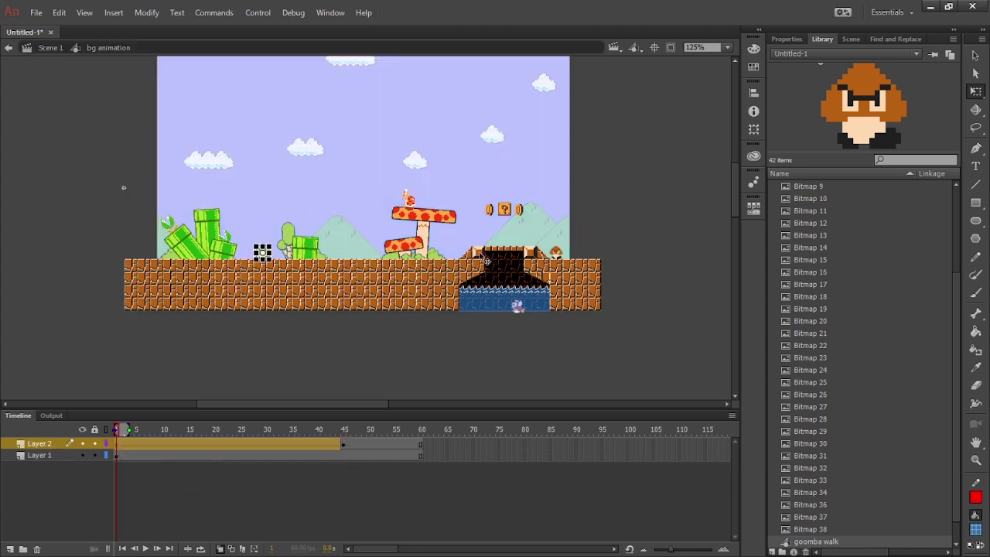
{"action": "left_click", "coordinate": [293, 196]}
{"action": "key", "text": "Return"}
{"action": "left_click", "coordinate": [173, 455]}
{"action": "left_click", "coordinate": [119, 445]}
{"action": "key", "text": "ctrl+equal"}
{"action": "key", "text": "ctrl+equal"}
{"action": "key", "text": "Return"}
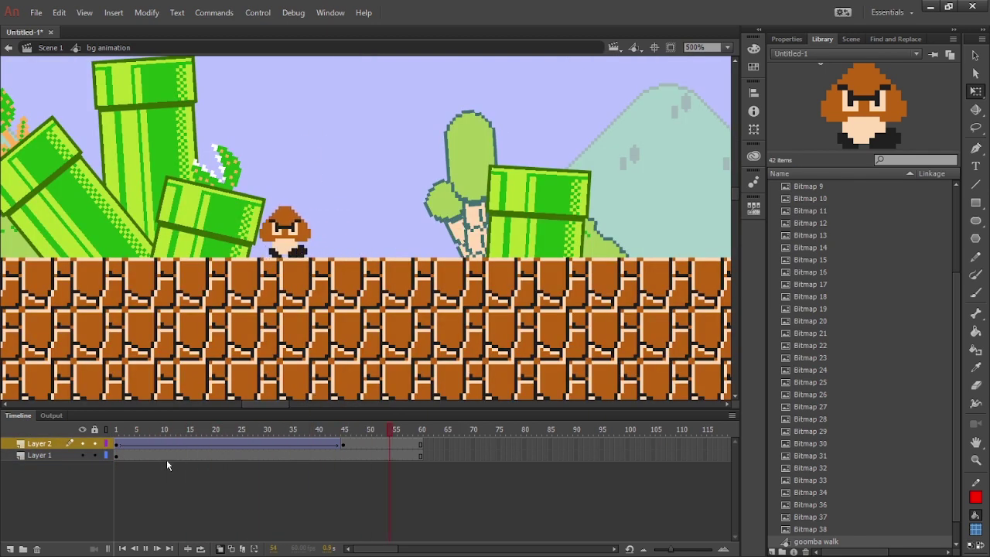
{"action": "left_click", "coordinate": [157, 456]}
{"action": "key", "text": "Return"}
- Move the Goomba's second keyframe to frame 35 and extend both layers to frame 80
{"action": "left_click", "coordinate": [343, 444]}
{"action": "left_click", "coordinate": [344, 444]}
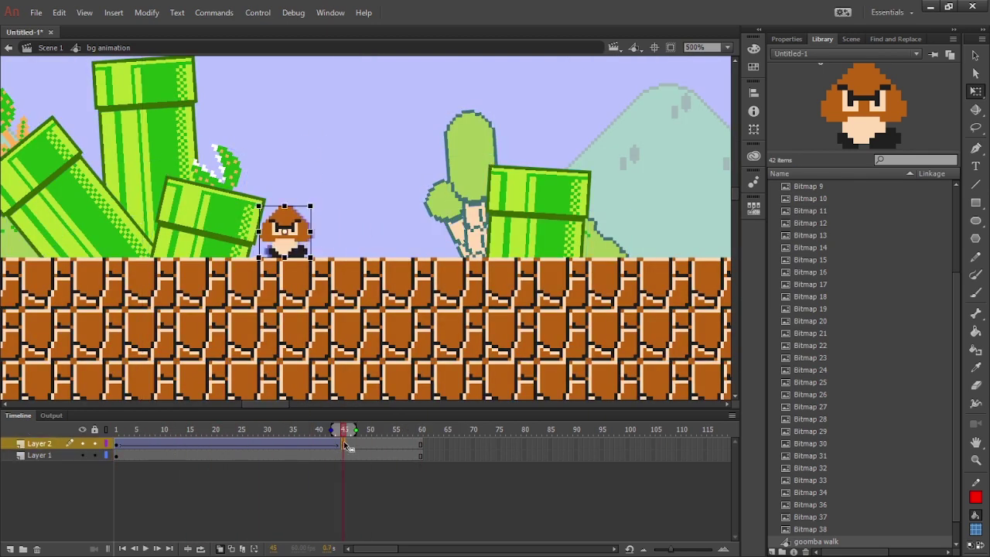
{"action": "left_click_drag", "start_coordinate": [343, 444], "coordinate": [296, 443]}
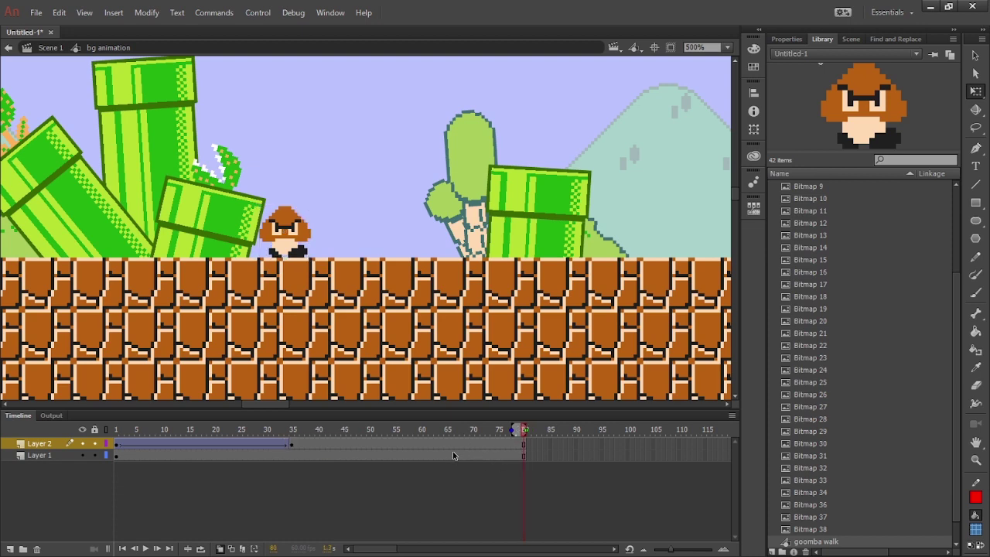
- Insert a keyframe at frame 70 on Layer 2 and move the Goomba right until it touches the single pipe
{"action": "left_click", "coordinate": [472, 443]}
{"action": "key", "text": "F6"}
{"action": "key", "text": "shift+Right"}
{"action": "key", "text": "shift+Right"}
{"action": "key", "text": "shift+Right"}
{"action": "key", "text": "shift+Right"}
{"action": "key", "text": "shift+Right"}
{"action": "key", "text": "shift+Right"}
{"action": "key", "text": "shift+Right"}
{"action": "key", "text": "shift+Right"}
{"action": "key", "text": "shift+Right"}
{"action": "key", "text": "shift+Right"}
{"action": "key", "text": "shift+Right"}
{"action": "key", "text": "shift+Right"}
{"action": "key", "text": "shift+Right"}
{"action": "key", "text": "shift+Right"}
{"action": "key", "text": "shift+Right"}
{"action": "key", "text": "shift+Right"}
{"action": "key", "text": "shift+Right"}
{"action": "key", "text": "shift+Right"}
{"action": "key", "text": "shift+Right"}
{"action": "key", "text": "shift+Right"}
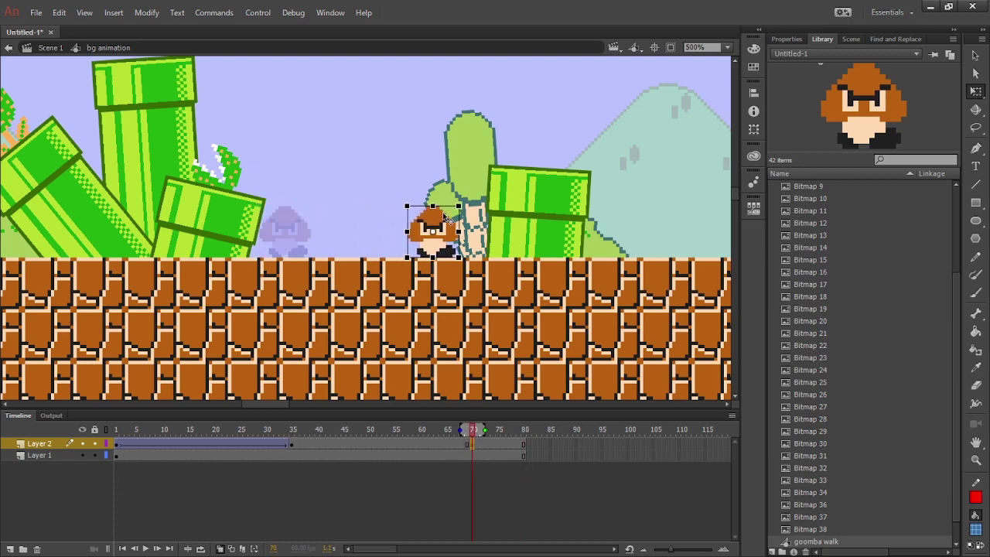
{"action": "key", "text": "ctrl+="}
{"action": "key", "text": "ctrl+="}
{"action": "key", "text": "ctrl+="}
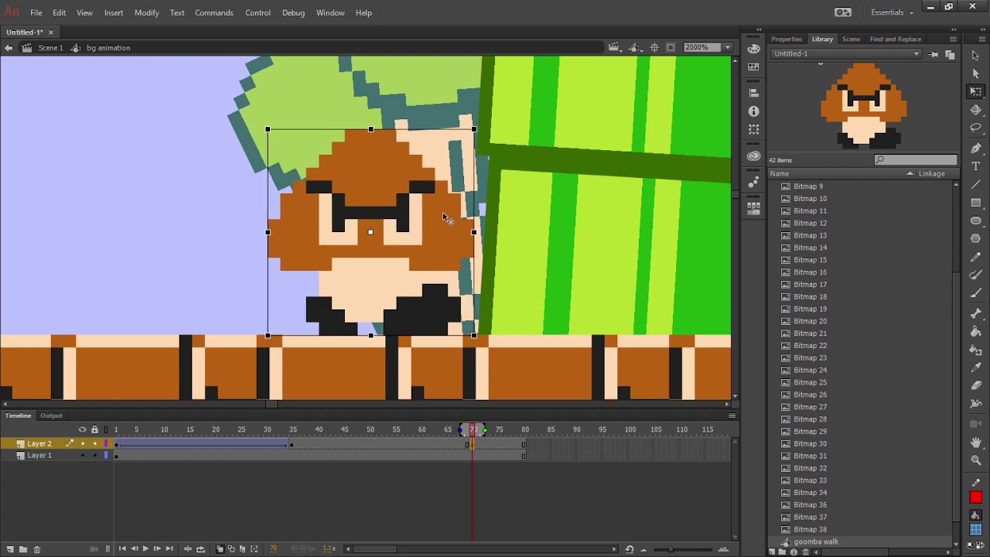
{"action": "key", "text": "Right"}
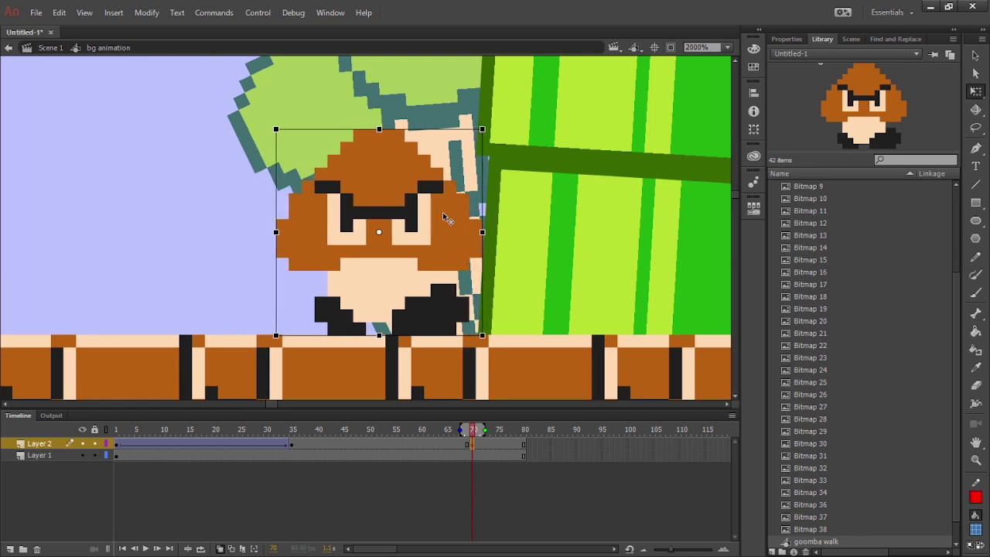
- Create a classic tween from the frame 35 keyframe to the Goomba's final keyframe and play the walk
{"action": "key", "text": "ctrl+minus"}
{"action": "key", "text": "ctrl+minus"}
{"action": "key", "text": "ctrl+minus"}
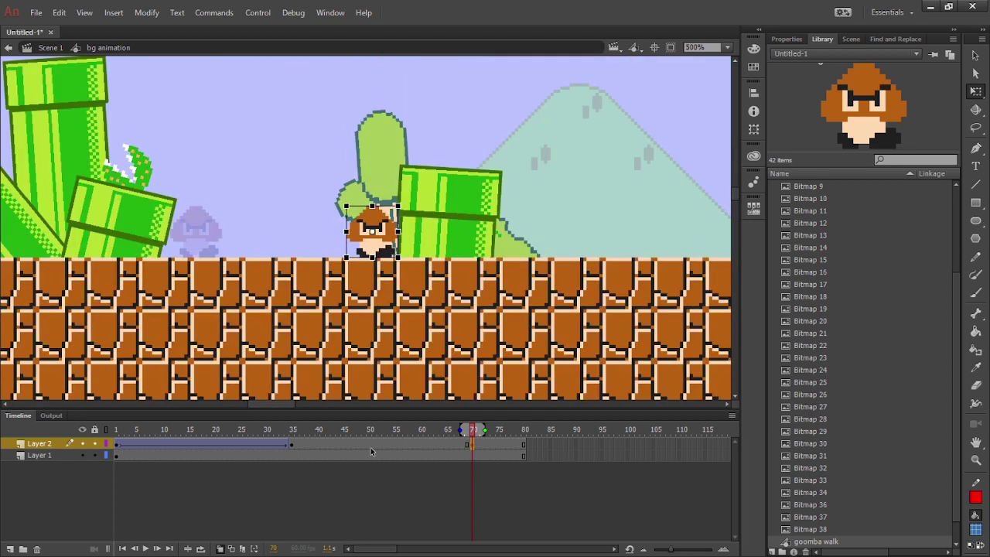
{"action": "right_click", "coordinate": [372, 447]}
{"action": "left_click", "coordinate": [484, 348]}
{"action": "key", "text": "Return"}
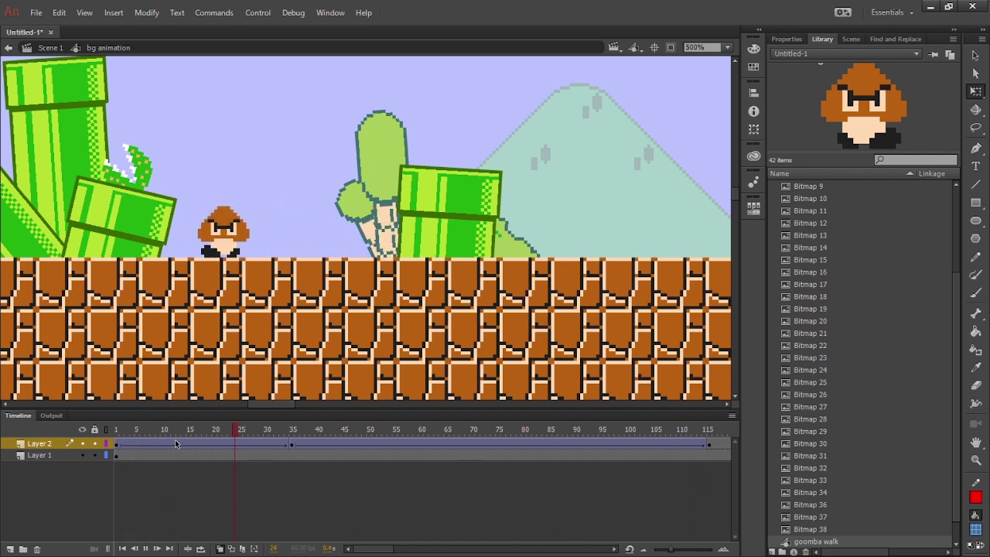
- Move the Goomba's final keyframe to frame 110 and play back the walk
{"action": "key", "text": "Return"}
{"action": "left_click", "coordinate": [235, 454]}
{"action": "key", "text": "Return"}
{"action": "left_click", "coordinate": [159, 446]}
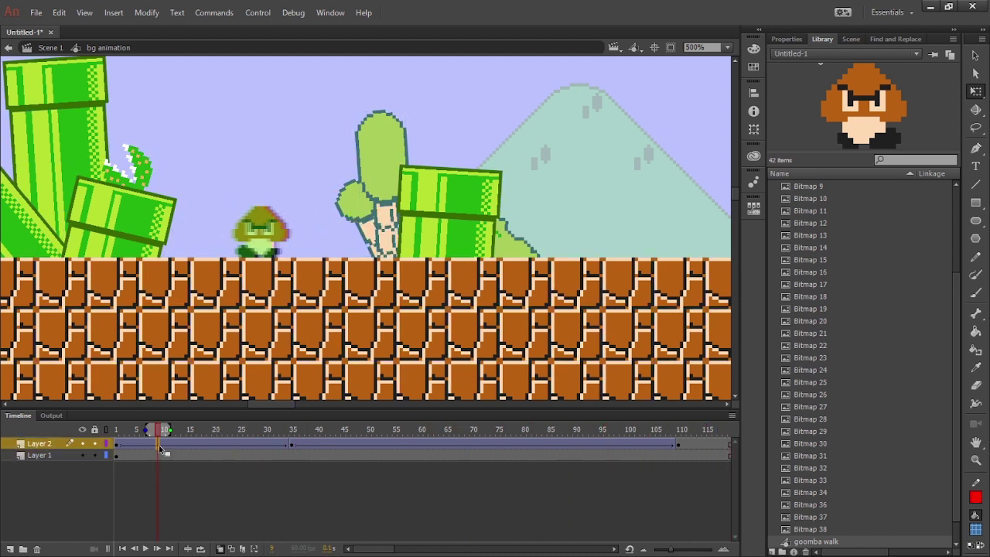
- Inspect the looping properties of the Goomba instance in the frame 110 keyframe
{"action": "left_click", "coordinate": [120, 446]}
{"action": "left_click_drag", "start_coordinate": [120, 446], "coordinate": [678, 447]}
{"action": "left_click", "coordinate": [396, 230]}
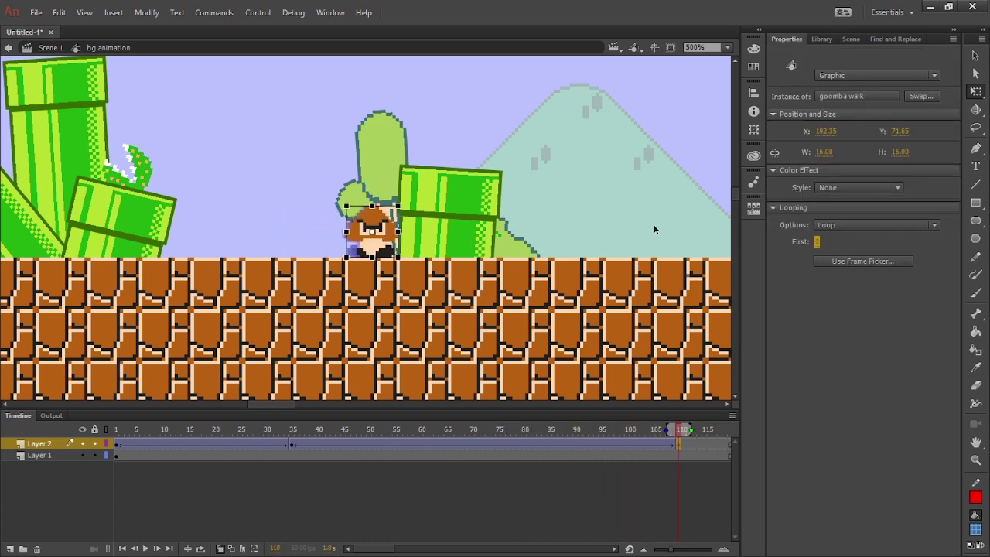
{"action": "left_click", "coordinate": [647, 228]}
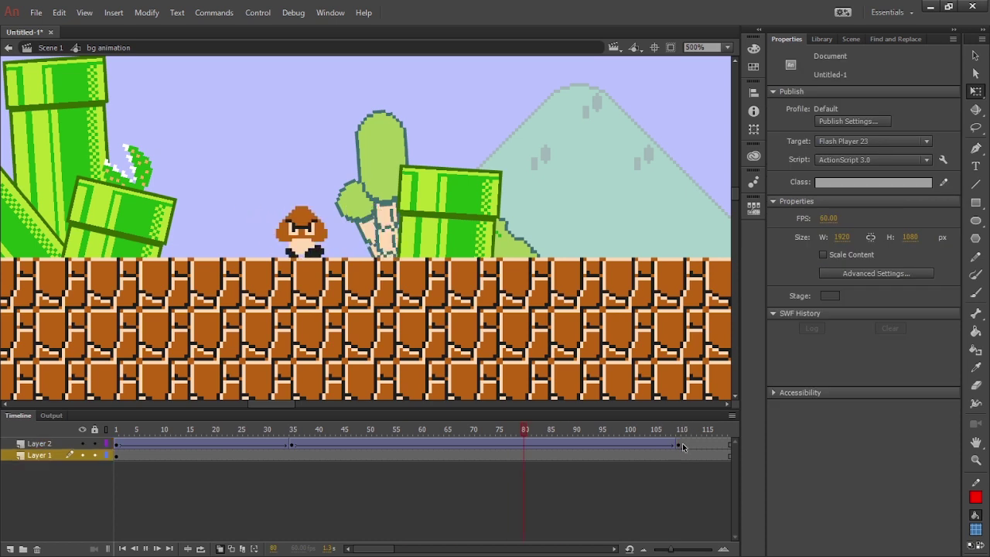
{"action": "left_click", "coordinate": [679, 444]}
{"action": "left_click", "coordinate": [679, 444]}
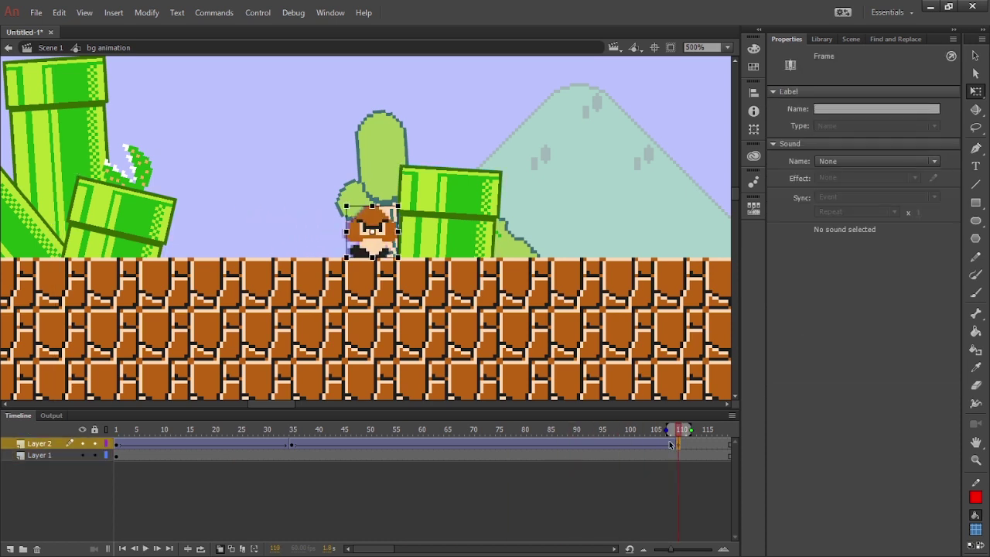
- Cut the Goomba at frame 1, paste it back in place, and play the walk
{"action": "left_click_drag", "start_coordinate": [375, 550], "coordinate": [379, 550]}
{"action": "left_click", "coordinate": [117, 447]}
{"action": "key", "text": "ctrl+x"}
{"action": "key", "text": "ctrl+shift+v"}
{"action": "left_click", "coordinate": [469, 358]}
{"action": "key", "text": "Return"}
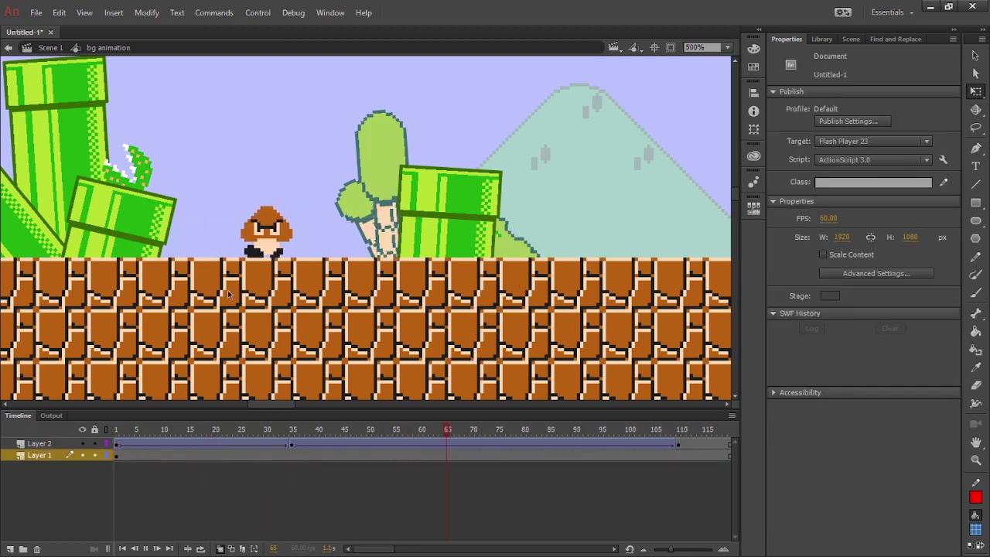
- Lock Layer 1 and play back the Goomba walk on Layer 2
{"action": "left_click", "coordinate": [117, 446]}
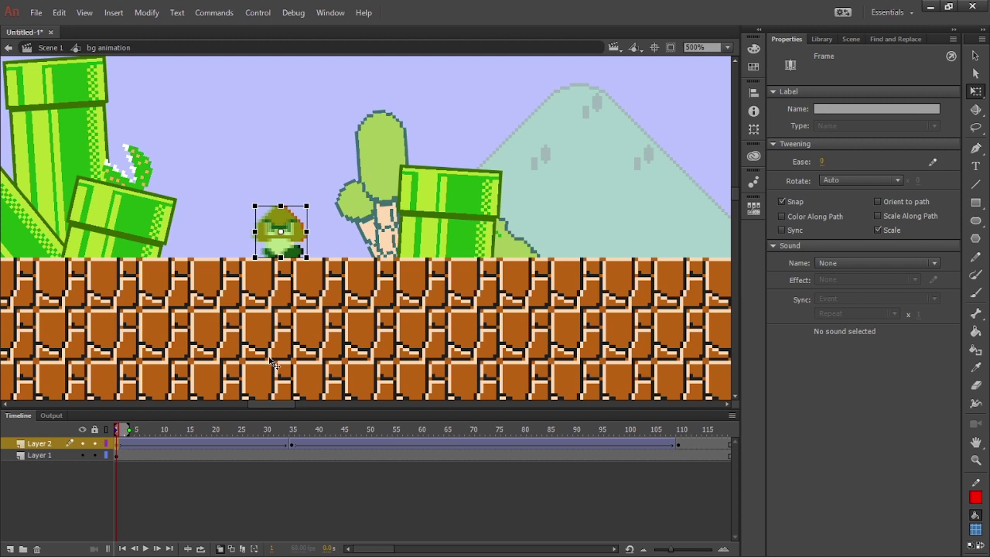
{"action": "left_click", "coordinate": [267, 356]}
{"action": "left_click", "coordinate": [95, 455]}
{"action": "key", "text": "Return"}
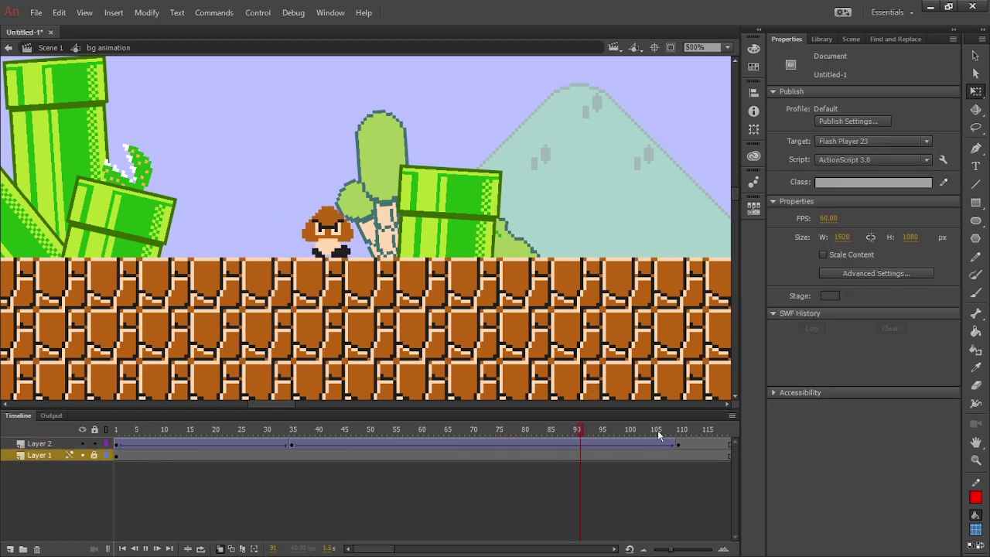
- Extend both layers past frame 120 to about frame 135 to make room for the Goomba's return
{"action": "left_click", "coordinate": [681, 445]}
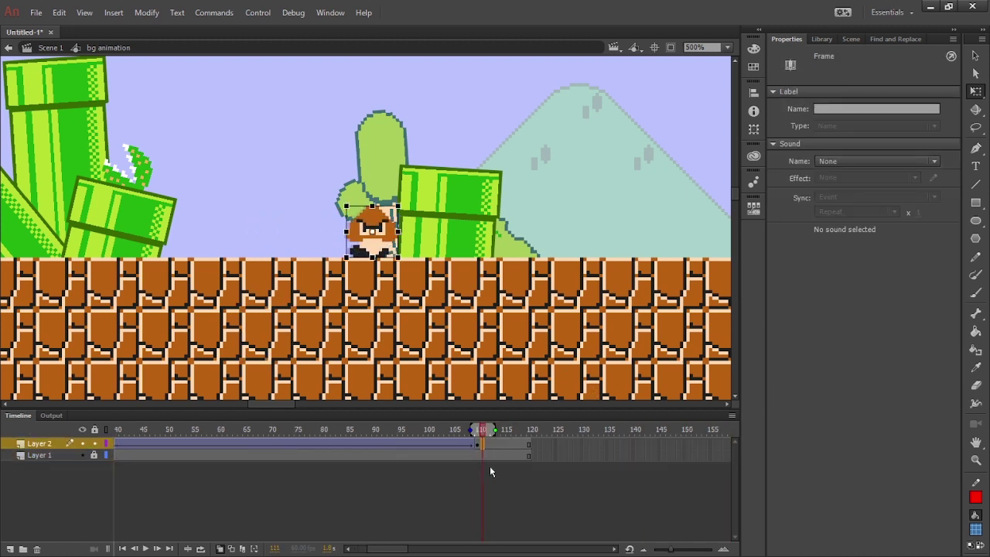
{"action": "left_click", "coordinate": [530, 444]}
{"action": "left_click", "coordinate": [652, 177]}
{"action": "key", "text": "F5"}
{"action": "key", "text": "F5"}
{"action": "key", "text": "F5"}
{"action": "key", "text": "F5"}
{"action": "key", "text": "F5"}
{"action": "key", "text": "F5"}
{"action": "key", "text": "F5"}
{"action": "key", "text": "F5"}
{"action": "key", "text": "F5"}
{"action": "key", "text": "F5"}
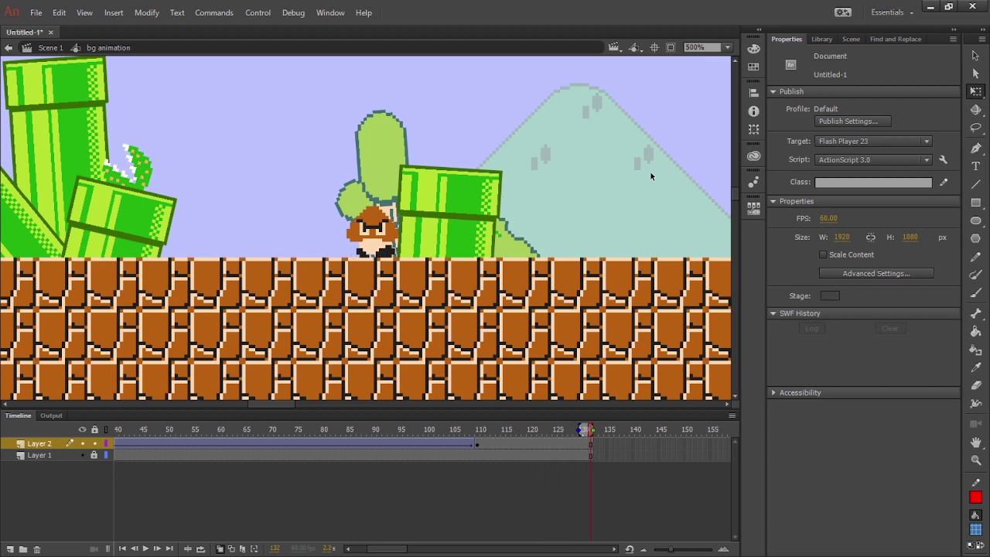
- Replace the Goomba at frame 135 with the starting Goomba pasted in place, and create a classic tween from frame 110
{"action": "left_click", "coordinate": [606, 446]}
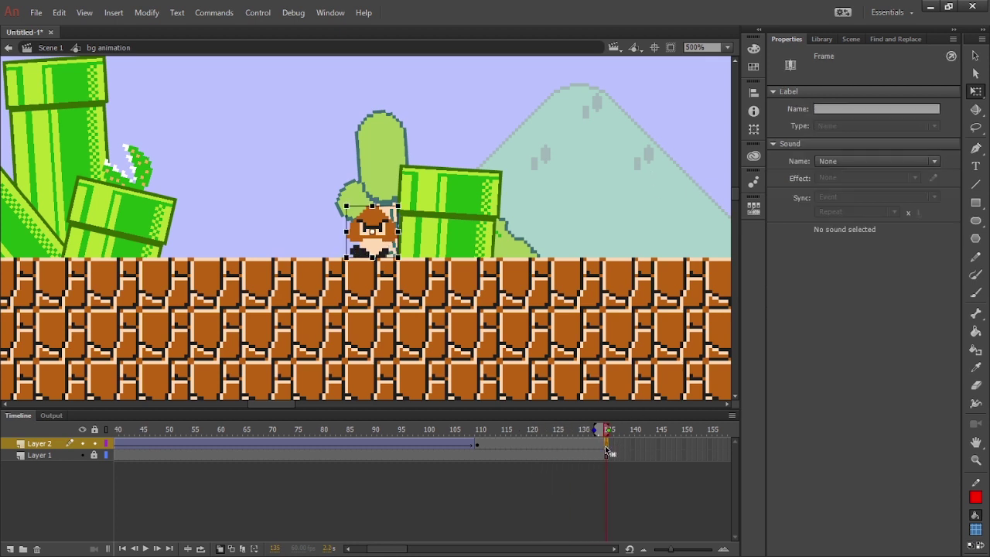
{"action": "key", "text": "Delete"}
{"action": "key", "text": "ctrl+shift+v"}
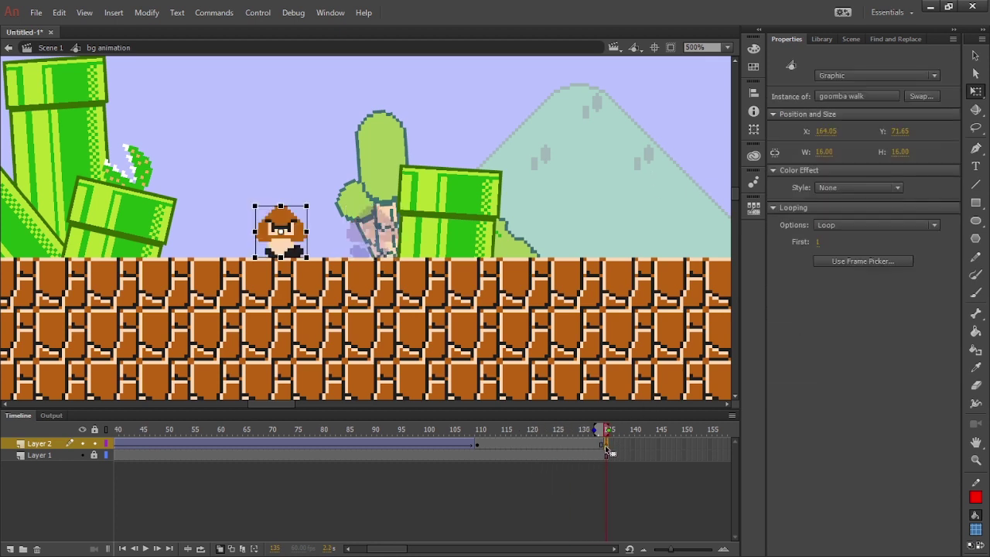
{"action": "right_click", "coordinate": [565, 442]}
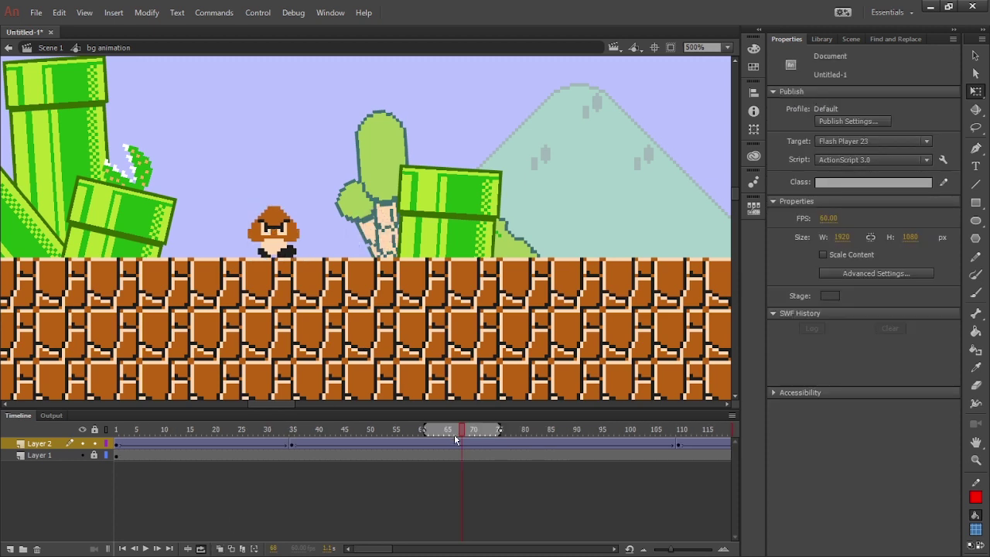
- Widen the loop range to cover the whole timeline and play the looping Goomba walk
{"action": "left_click_drag", "start_coordinate": [424, 430], "coordinate": [3, 430]}
{"action": "left_click_drag", "start_coordinate": [501, 429], "coordinate": [852, 418]}
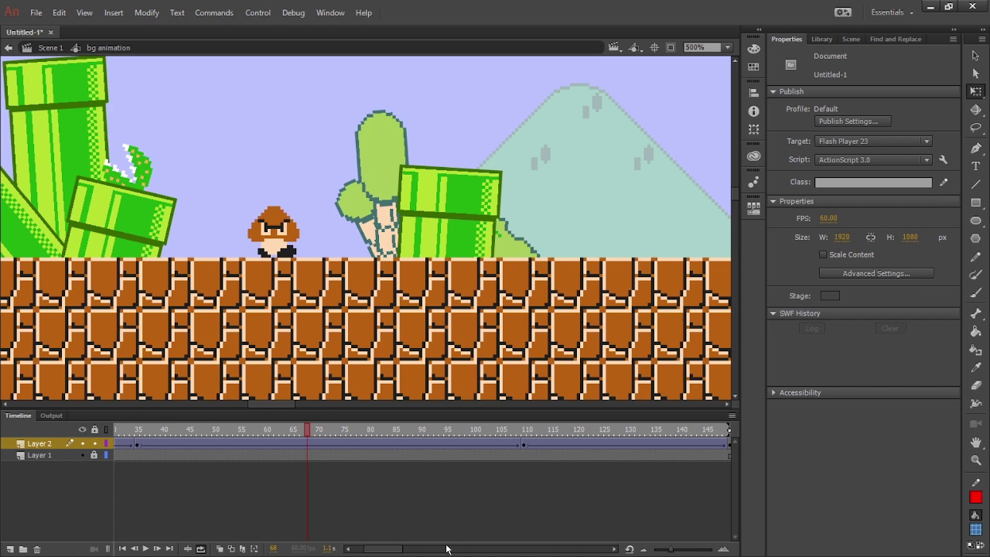
{"action": "key", "text": "Return"}
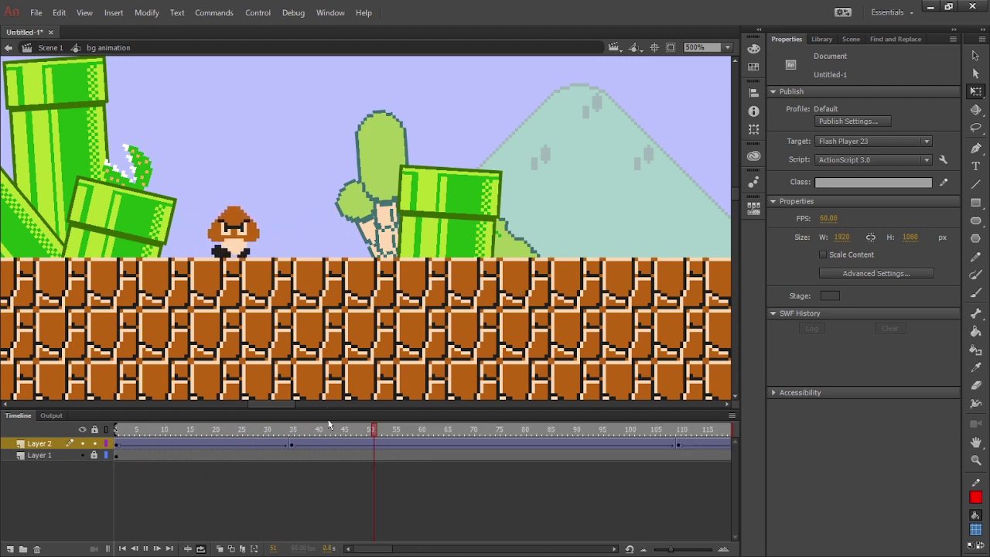
- Convert the Goomba's last classic tween, from frame 110 to frame 150, to frame-by-frame animation
{"action": "left_click_drag", "start_coordinate": [360, 550], "coordinate": [386, 550]}
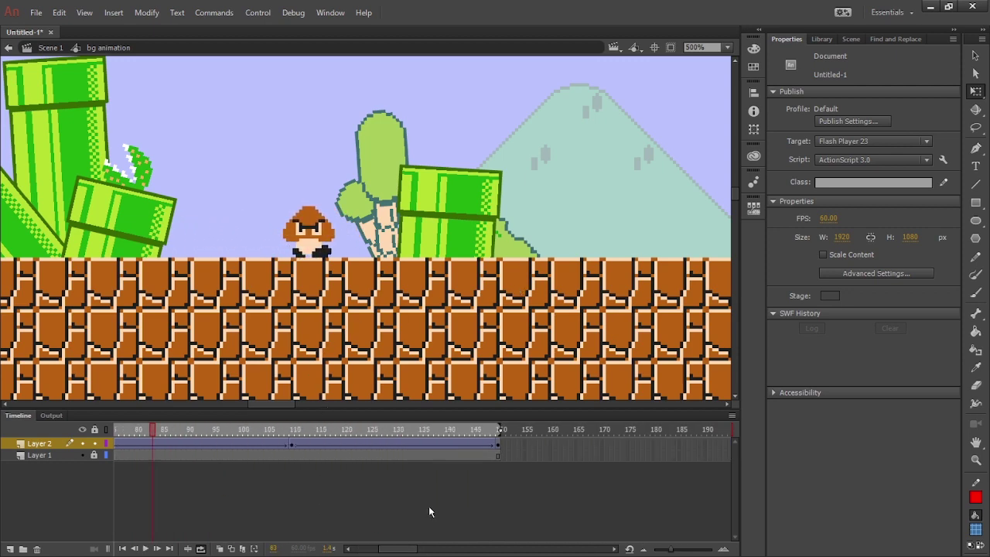
{"action": "right_click", "coordinate": [483, 442]}
{"action": "left_click", "coordinate": [619, 129]}
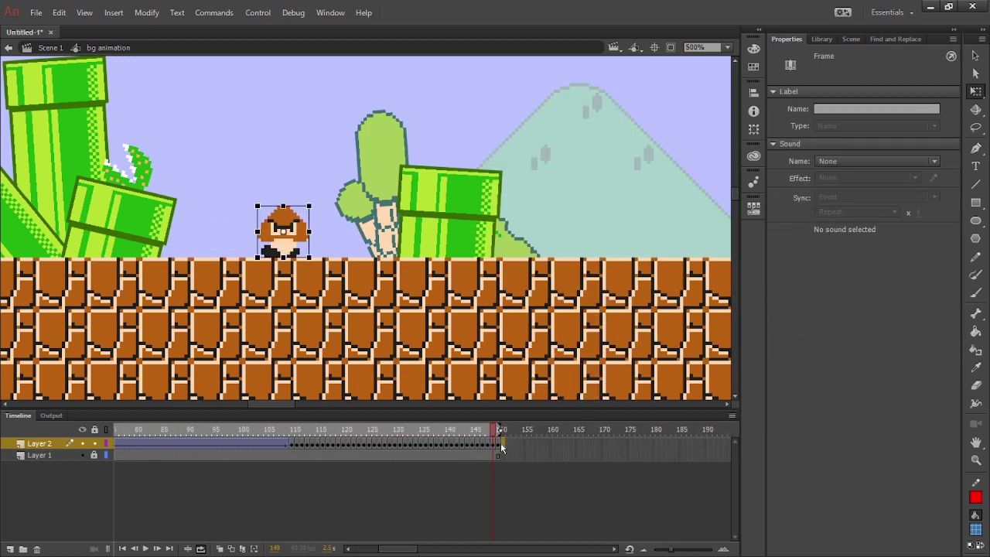
- Remove the duplicate last frame 150 from Layers 1 and 2 and play the looping walk
{"action": "left_click_drag", "start_coordinate": [501, 442], "coordinate": [501, 443]}
{"action": "left_click", "coordinate": [496, 444]}
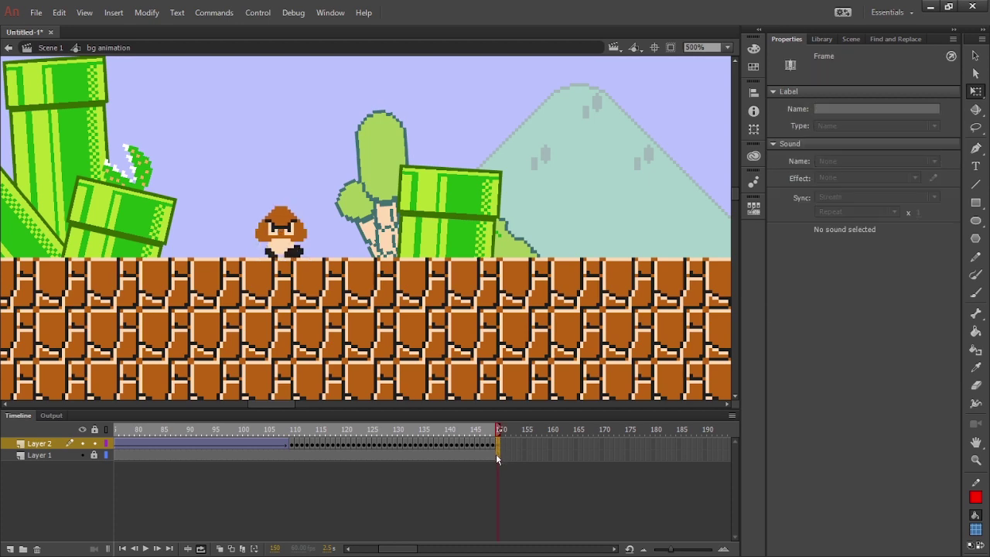
{"action": "right_click", "coordinate": [495, 454]}
{"action": "left_click", "coordinate": [373, 269]}
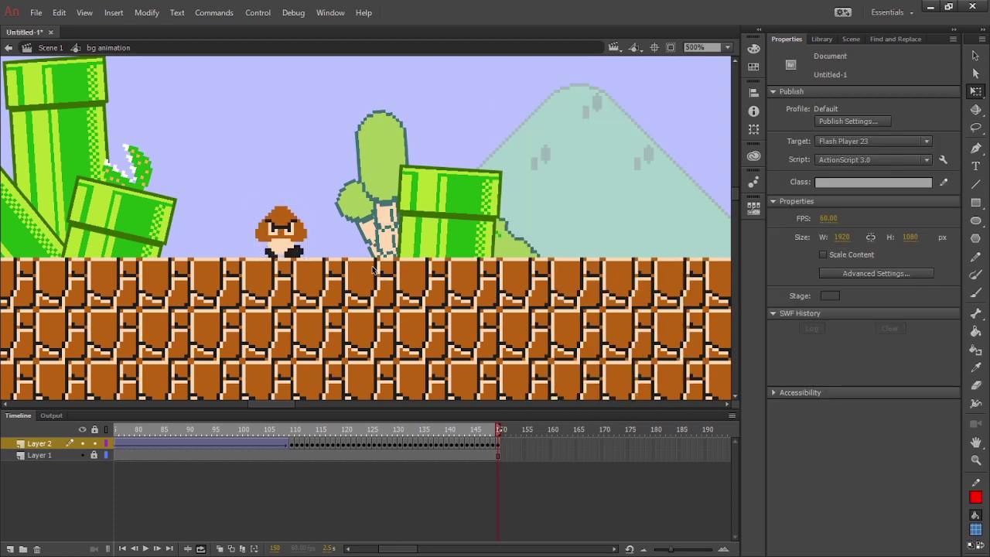
{"action": "left_click", "coordinate": [122, 548]}
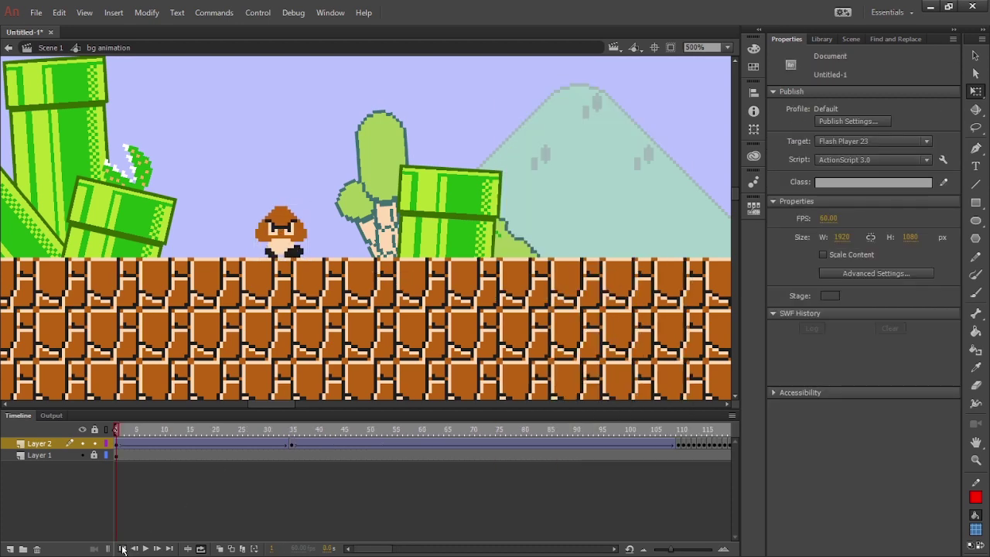
{"action": "left_click", "coordinate": [170, 548]}
{"action": "mouse_move", "coordinate": [433, 539]}
{"action": "left_mouse_down"}
{"action": "mouse_move", "coordinate": [411, 549]}
{"action": "mouse_move", "coordinate": [426, 543]}
{"action": "left_mouse_up"}
{"action": "left_click", "coordinate": [235, 461]}
{"action": "right_click", "coordinate": [235, 461]}
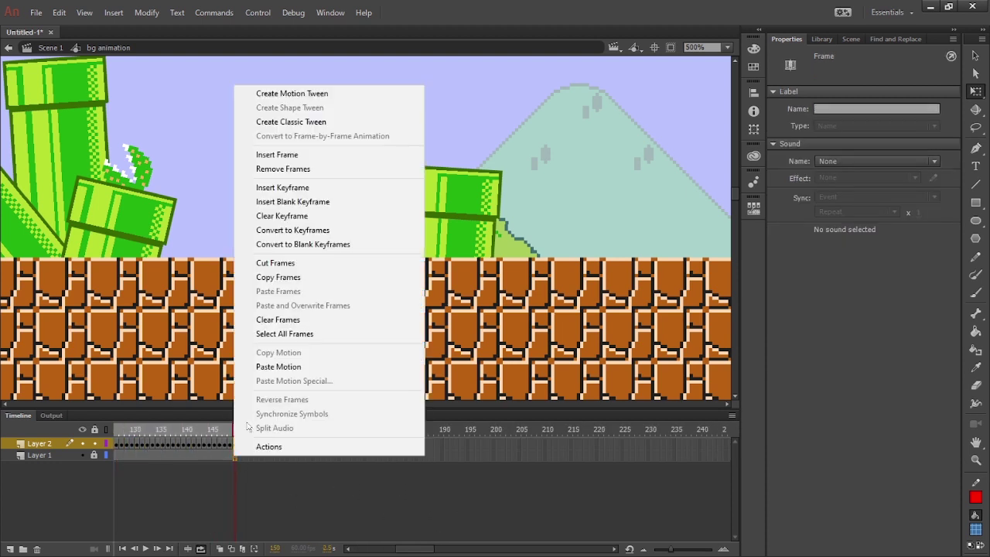
{"action": "left_click", "coordinate": [349, 167]}
{"action": "key", "text": "Return"}
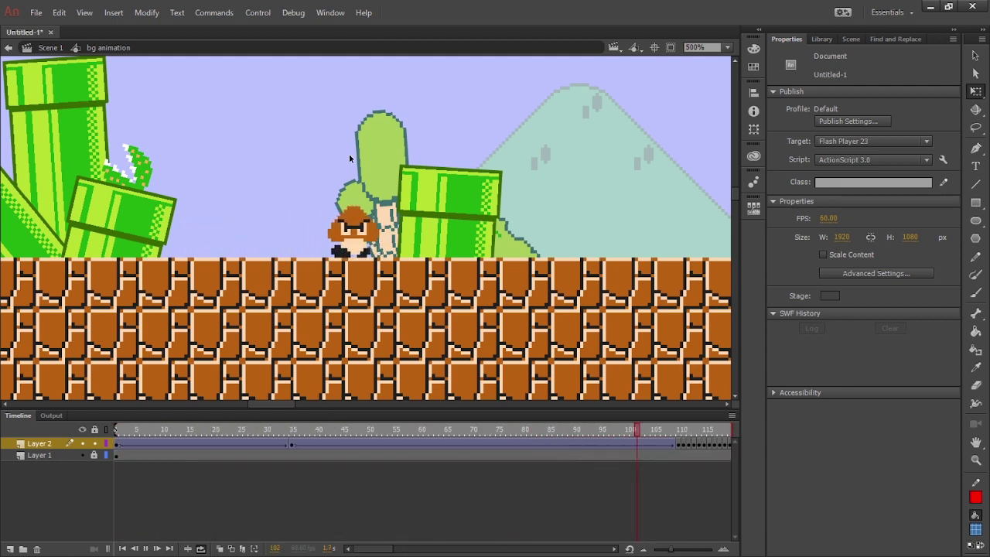
{"action": "key", "text": "Return"}
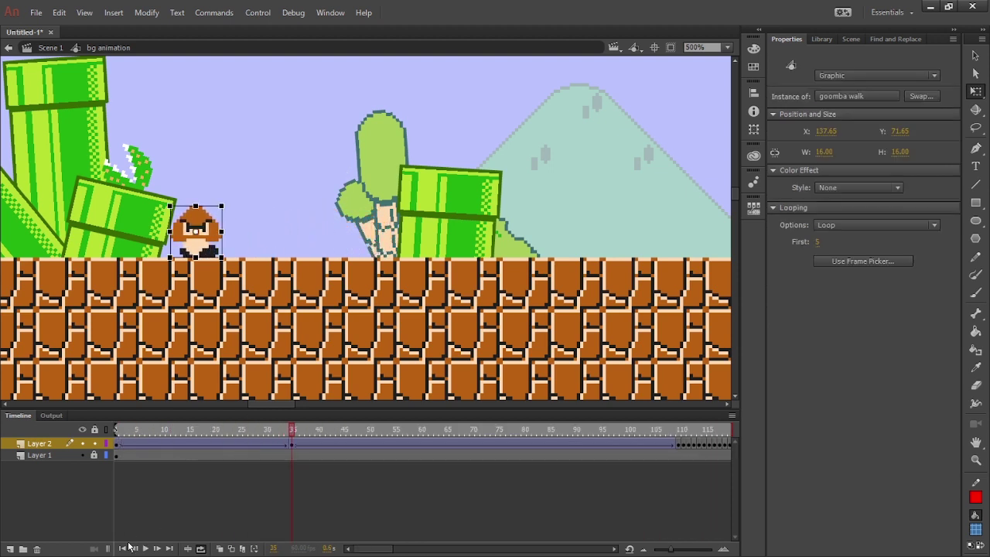
- Return to frame 1, lock Layer 2 and add a new layer above it
{"action": "left_click", "coordinate": [123, 549]}
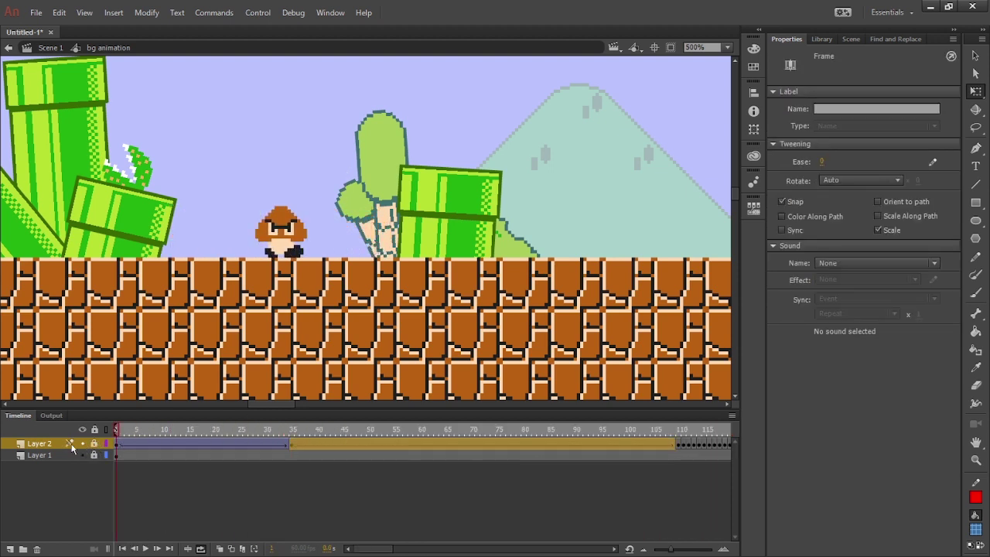
{"action": "left_click", "coordinate": [48, 444]}
{"action": "left_click", "coordinate": [11, 548]}
{"action": "left_click_drag", "start_coordinate": [254, 322], "coordinate": [520, 422]}
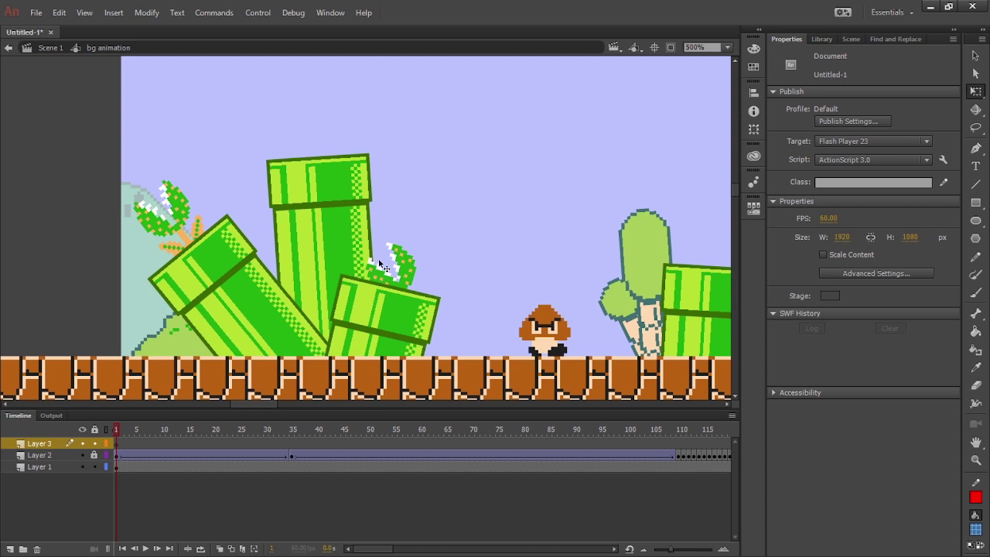
- Pull the piranha plant out of the small tilted pipe, rotate it to the pipe's angle and place it on the rim
{"action": "left_click", "coordinate": [381, 265]}
{"action": "left_click_drag", "start_coordinate": [418, 267], "coordinate": [438, 231]}
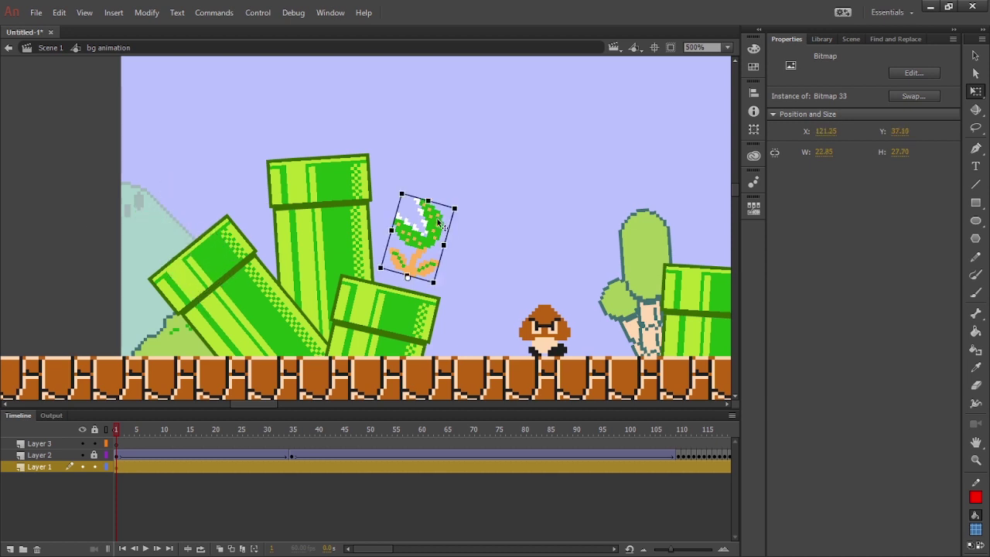
{"action": "left_click_drag", "start_coordinate": [445, 224], "coordinate": [406, 305]}
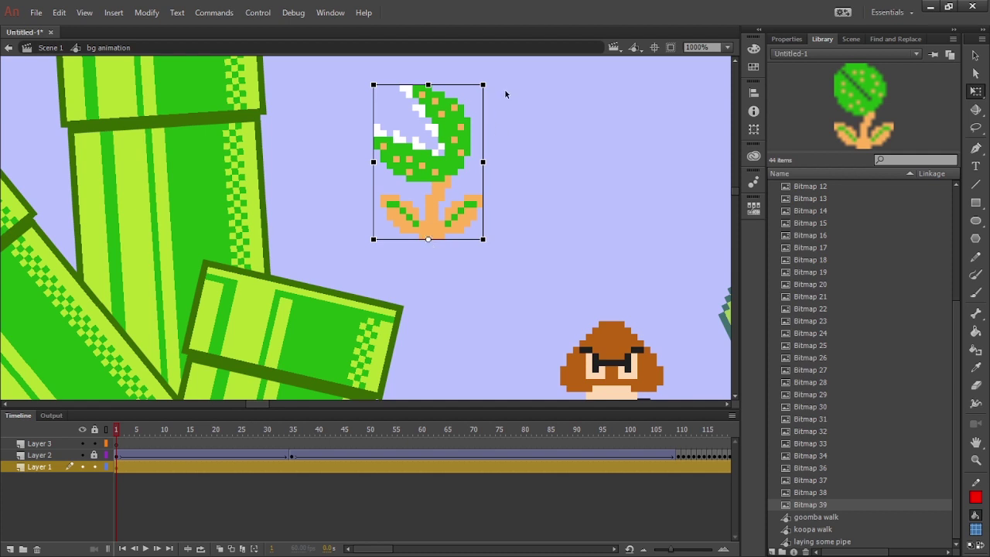
{"action": "left_click_drag", "start_coordinate": [508, 85], "coordinate": [560, 77]}
{"action": "left_click_drag", "start_coordinate": [467, 121], "coordinate": [334, 193]}
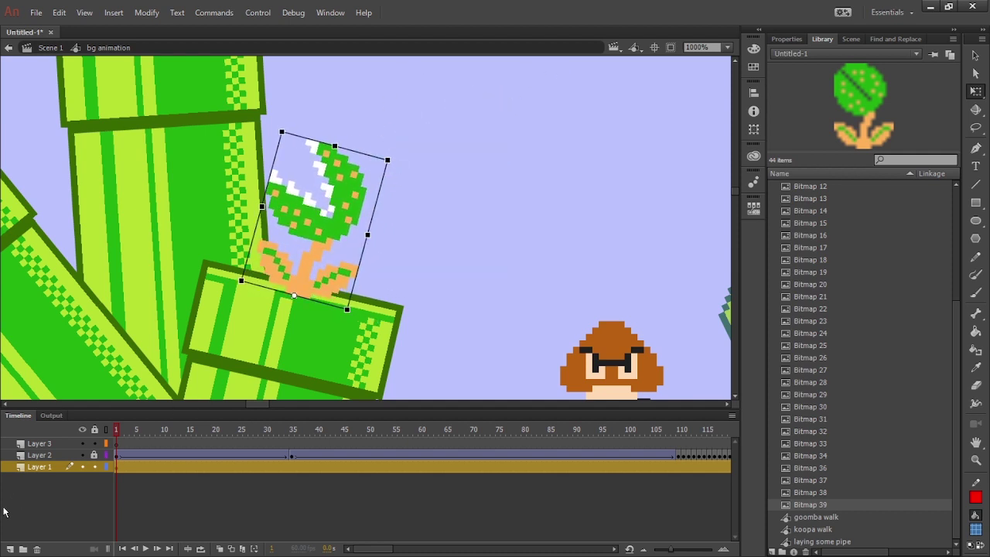
- Cut the piranha plant from Layer 1 and add a new layer below Layer 1
{"action": "key", "text": "ctrl+x"}
{"action": "left_click", "coordinate": [10, 548]}
{"action": "left_click_drag", "start_coordinate": [37, 479], "coordinate": [38, 487]}
{"action": "left_click", "coordinate": [309, 343]}
{"action": "left_click_drag", "start_coordinate": [391, 261], "coordinate": [436, 118]}
{"action": "left_click_drag", "start_coordinate": [411, 190], "coordinate": [410, 230]}
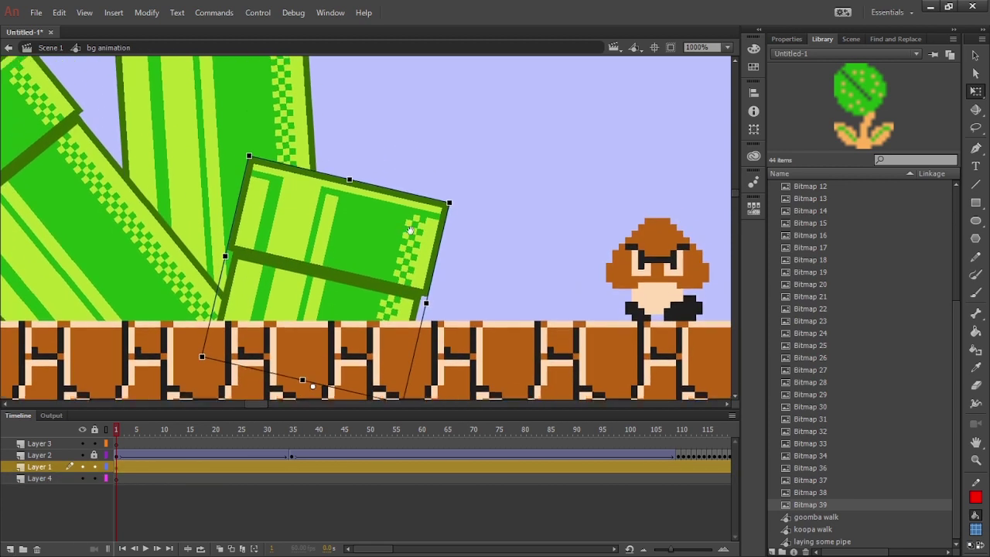
- Paste the piranha plant in place at frame 1 of Layer 4, behind the small tilted pipe
{"action": "left_click", "coordinate": [116, 481]}
{"action": "key", "text": "ctrl+shift+v"}
{"action": "left_click_drag", "start_coordinate": [570, 188], "coordinate": [580, 256]}
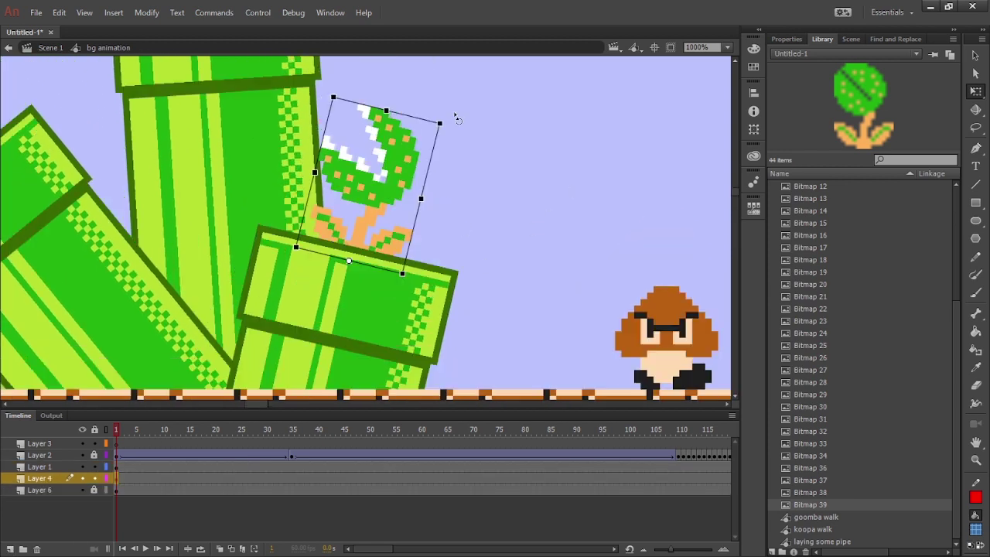
{"action": "left_click_drag", "start_coordinate": [508, 123], "coordinate": [481, 143]}
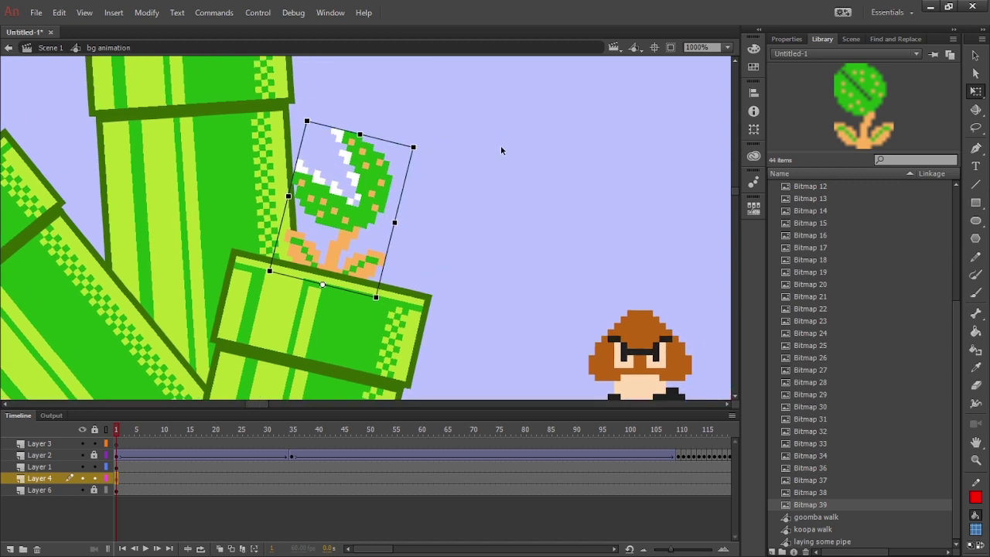
{"action": "left_click", "coordinate": [501, 150]}
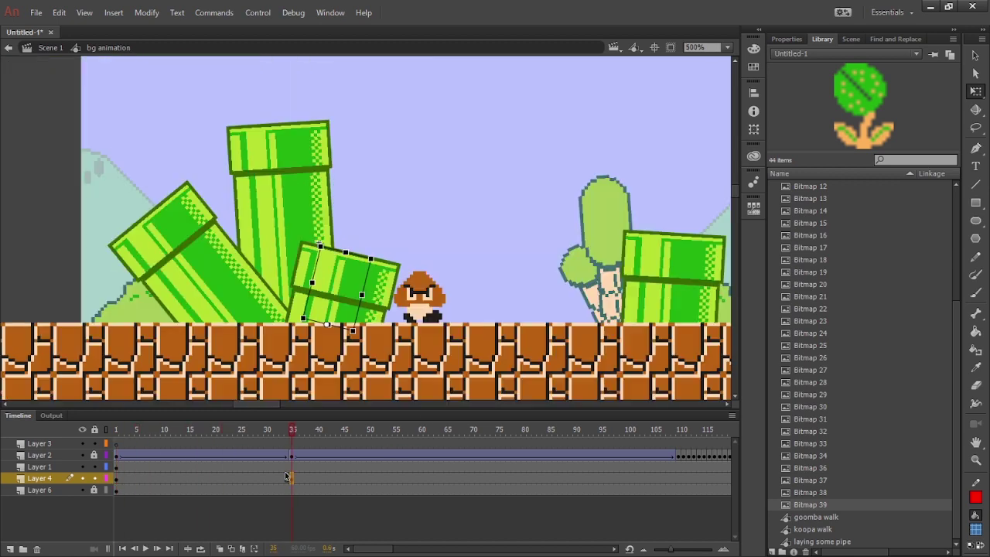
- Create a classic tween on Layer 4 lowering the piranha plant into the pipe between frames 1 and 35, and play it
{"action": "right_click", "coordinate": [276, 481]}
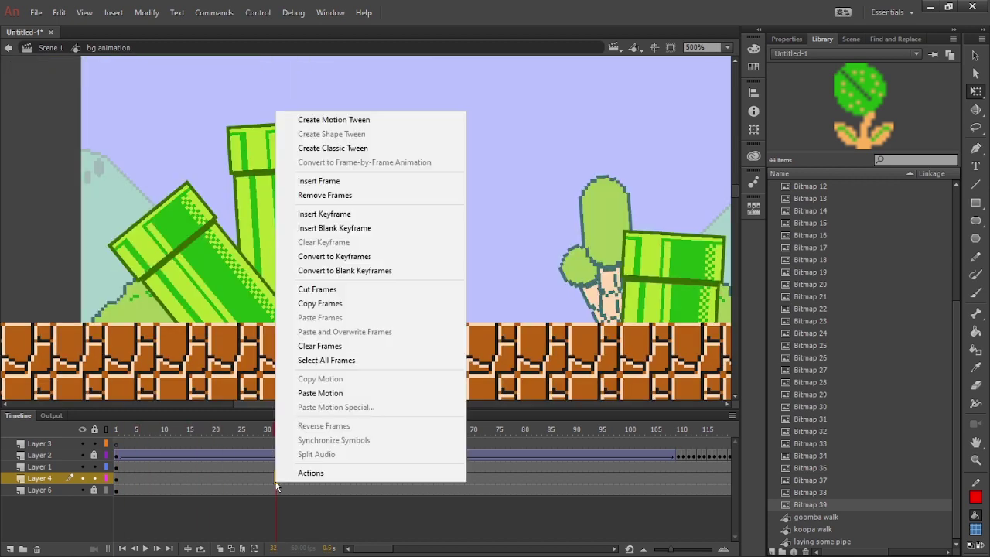
{"action": "left_click", "coordinate": [370, 148]}
{"action": "left_click", "coordinate": [134, 456]}
{"action": "key", "text": "Return"}
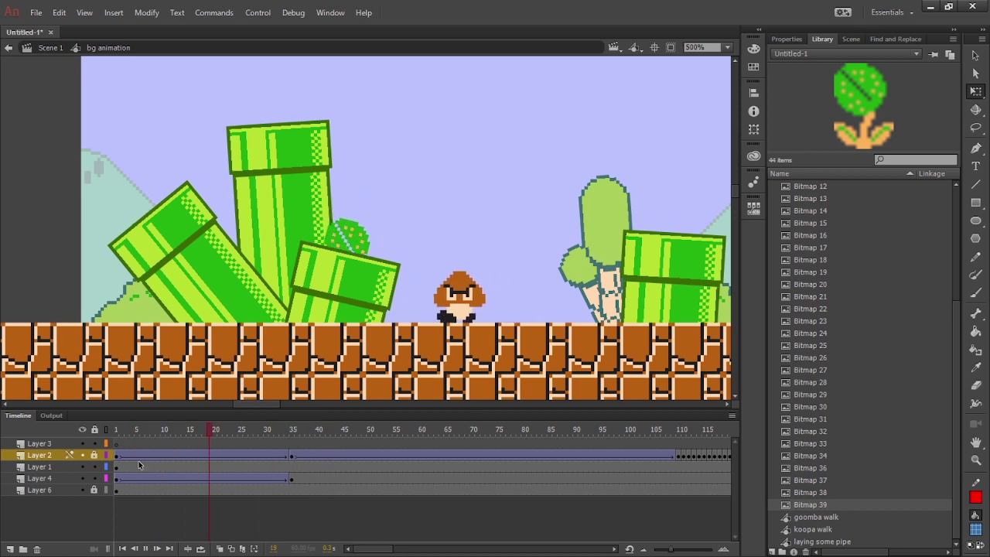
- Add a Layer 4 keyframe at frame 110 and replace the plant at frame 150 with the frame 1 plant pasted in place
{"action": "left_click", "coordinate": [296, 479]}
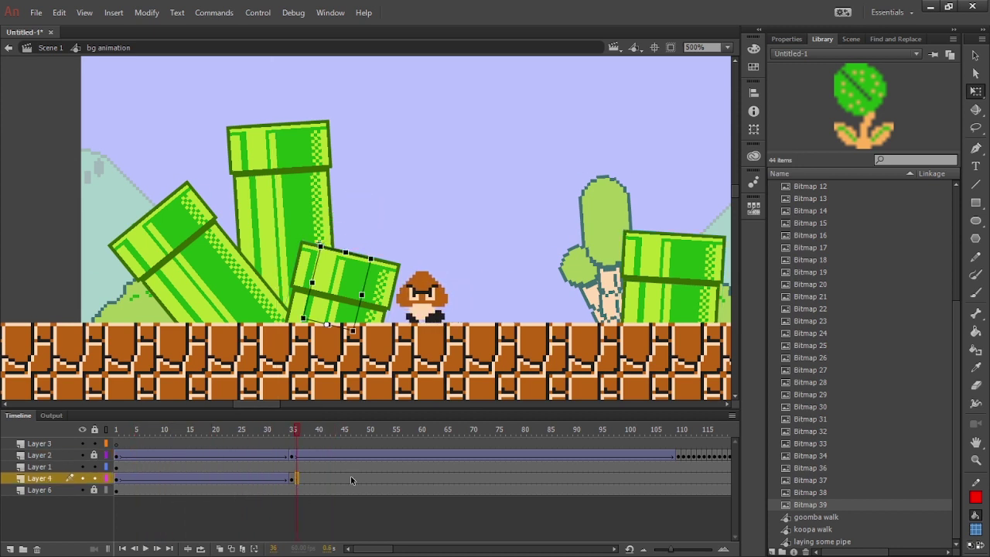
{"action": "left_click", "coordinate": [678, 478]}
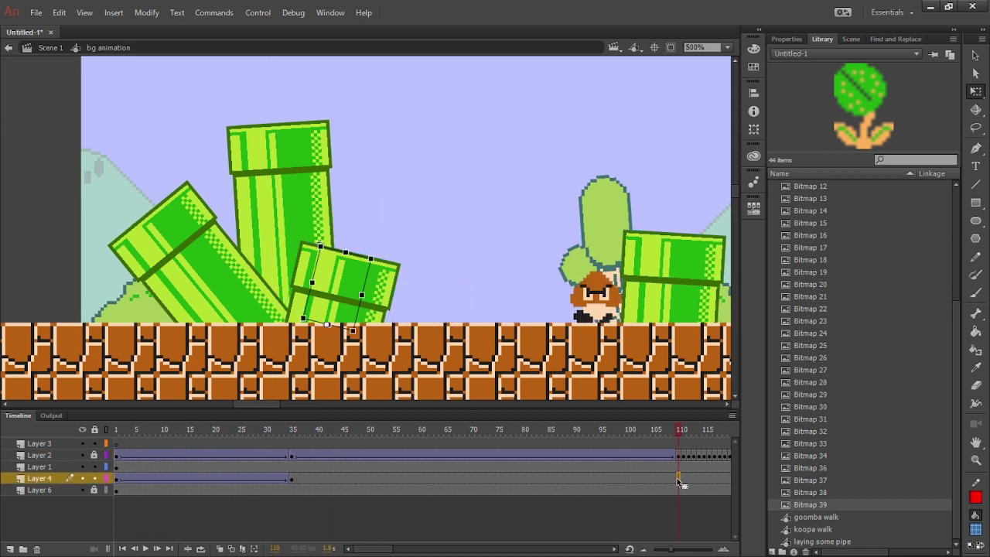
{"action": "left_click", "coordinate": [118, 478]}
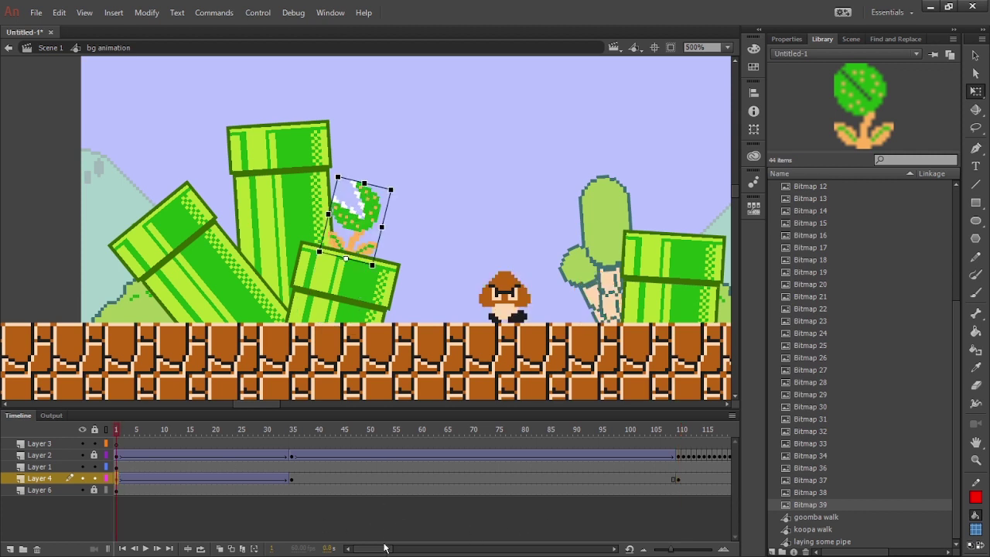
{"action": "left_click_drag", "start_coordinate": [384, 553], "coordinate": [412, 549]}
{"action": "left_click", "coordinate": [485, 479]}
{"action": "left_click", "coordinate": [529, 478]}
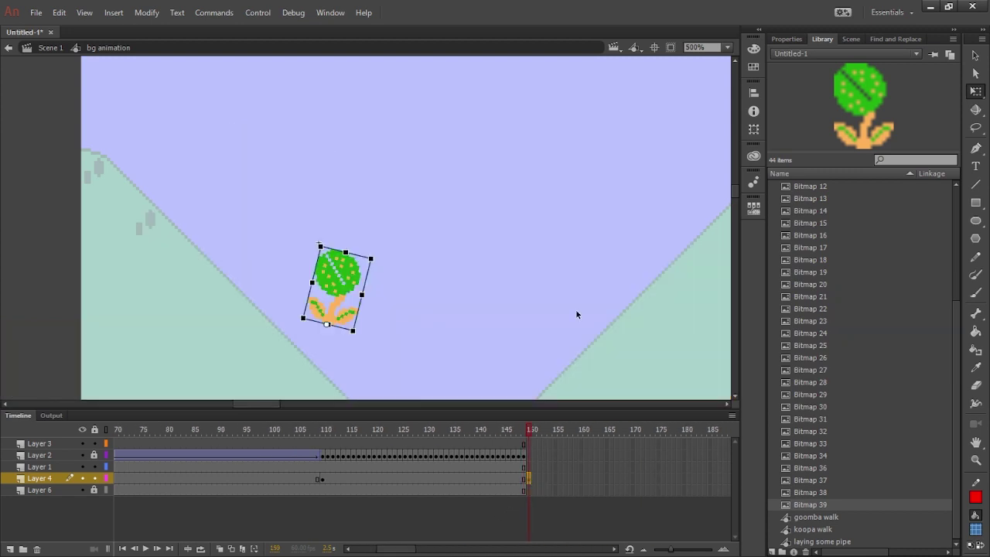
{"action": "key", "text": "Delete"}
{"action": "key", "text": "ctrl+shift+v"}
- Create a classic tween raising the plant between frames 110 and 150 and convert it to frame-by-frame animation
{"action": "right_click", "coordinate": [343, 480]}
{"action": "left_click", "coordinate": [443, 143]}
{"action": "right_click", "coordinate": [505, 479]}
{"action": "left_click", "coordinate": [557, 152]}
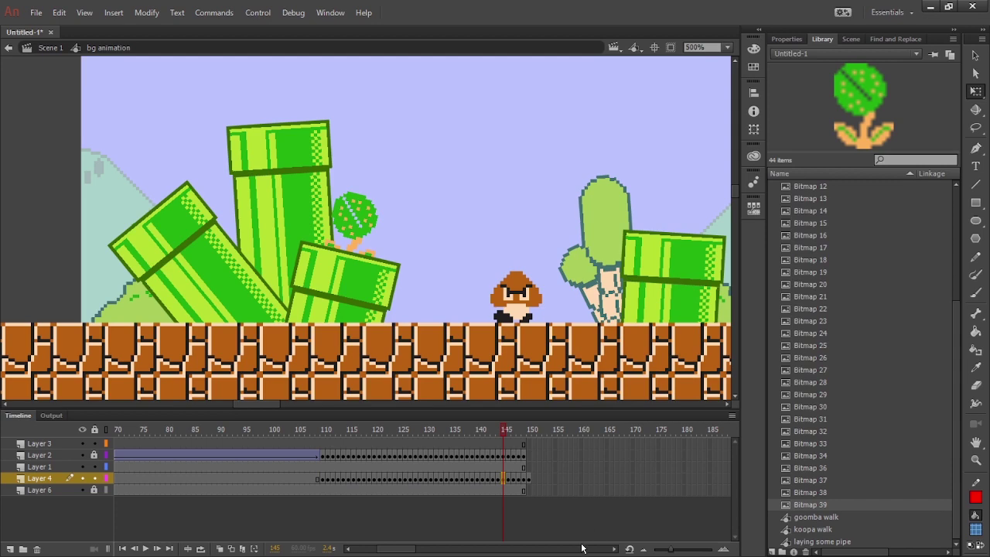
- Remove the extra frame 150 from Layer 4 and play back the plant and Goomba animation
{"action": "right_click", "coordinate": [528, 478]}
{"action": "left_click", "coordinate": [561, 187]}
{"action": "left_click", "coordinate": [352, 444]}
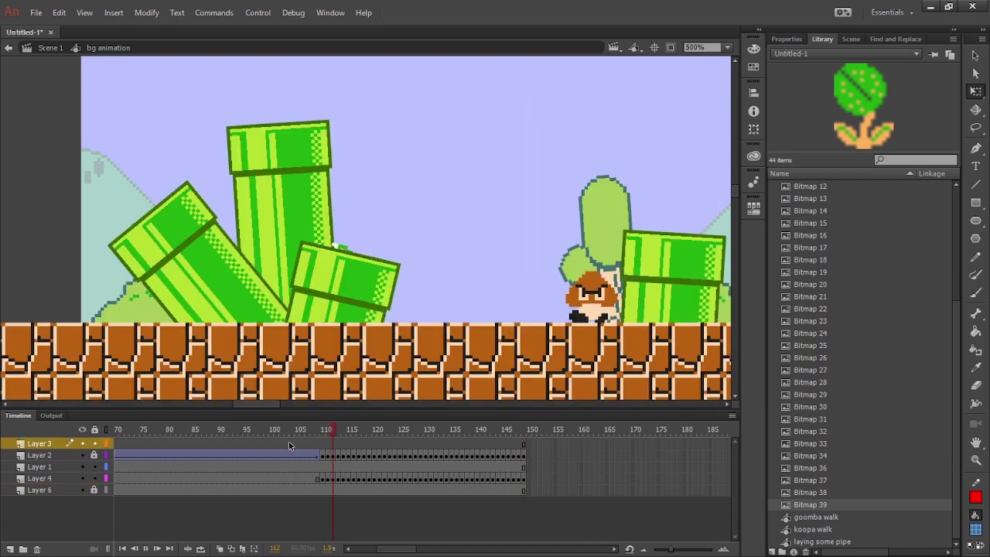
{"action": "key", "text": "Return"}
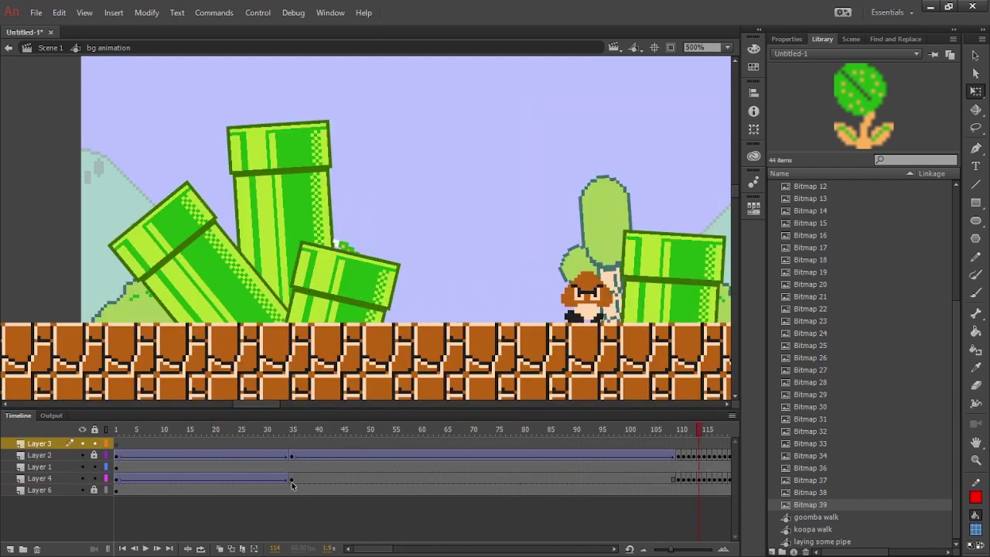
- Try blanking Layer 4 from frame 36 to hide the plant, and play the animation in a loop
{"action": "left_click", "coordinate": [295, 479]}
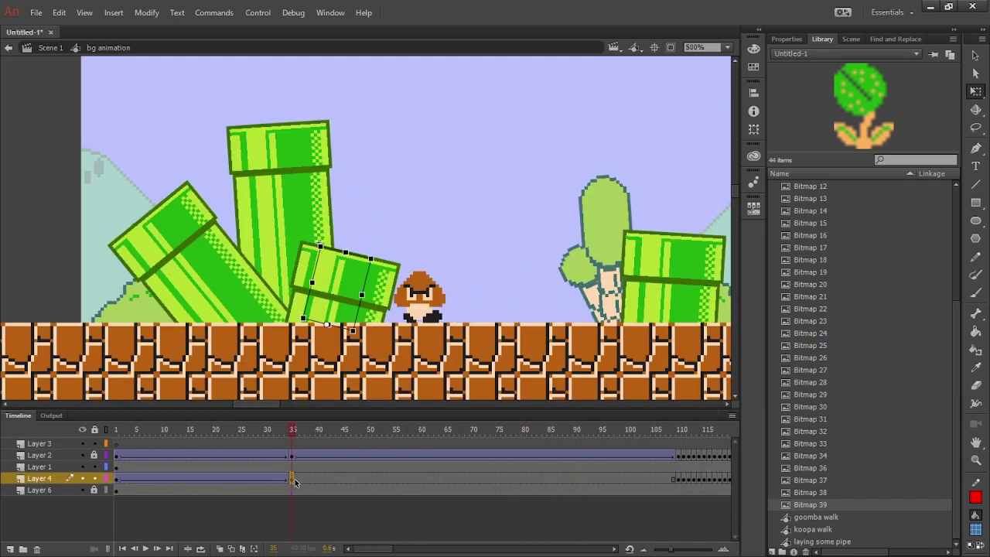
{"action": "left_click", "coordinate": [239, 467]}
{"action": "key", "text": "Return"}
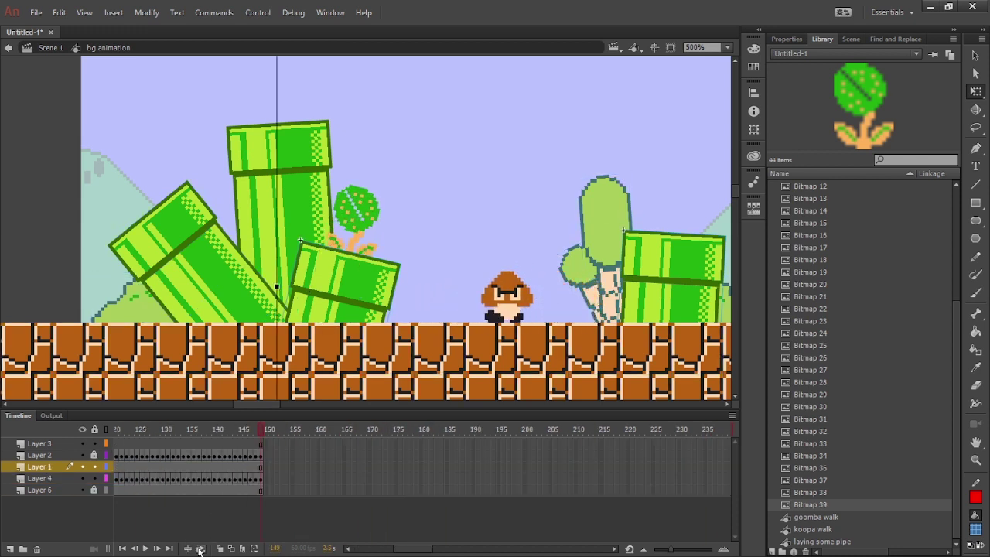
{"action": "key", "text": "Return"}
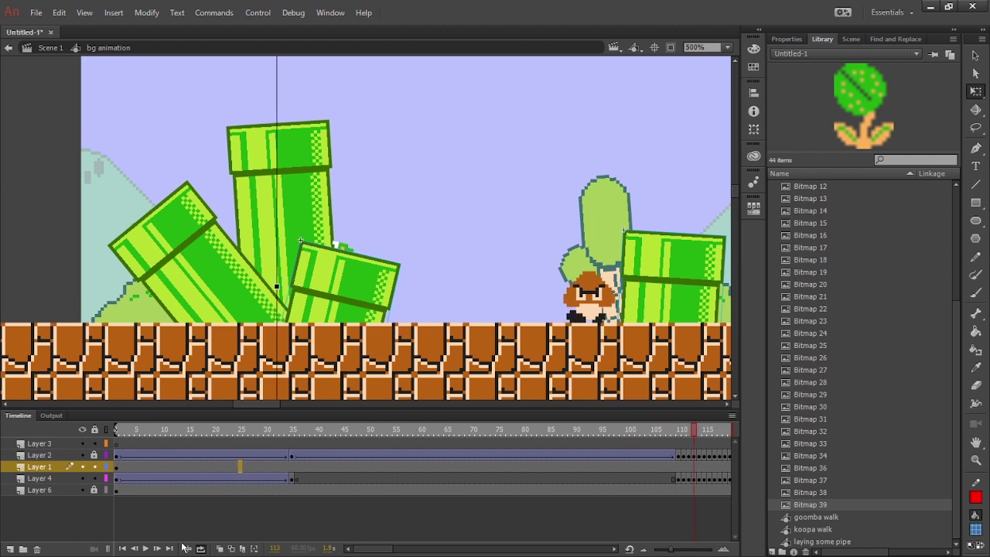
- Undo the plant's frame-by-frame rise on Layer 4 and move its frame 110 keyframe to frame 76
{"action": "left_click", "coordinate": [122, 548]}
{"action": "left_click_drag", "start_coordinate": [174, 209], "coordinate": [35, 190]}
{"action": "left_click", "coordinate": [178, 246]}
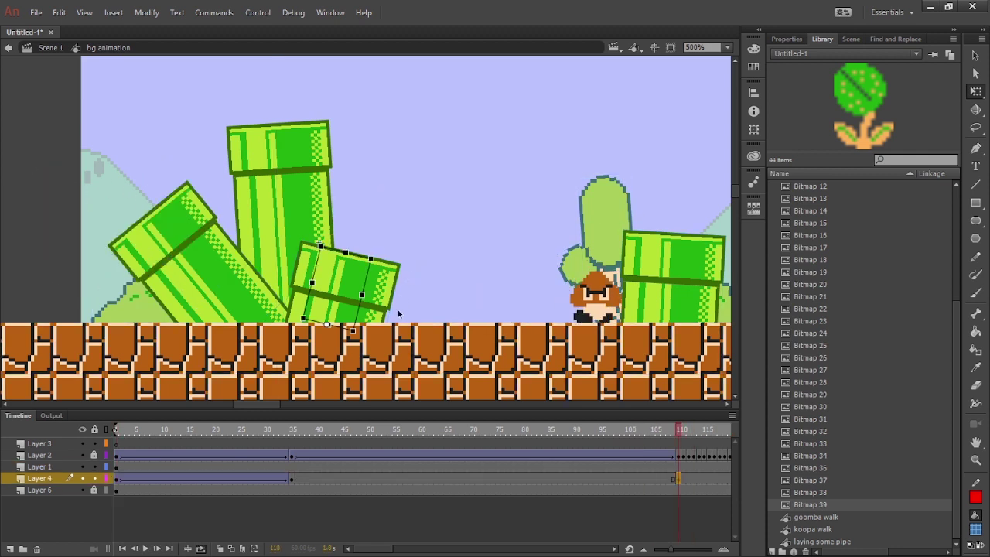
{"action": "key", "text": "ctrl+z"}
{"action": "left_click_drag", "start_coordinate": [332, 479], "coordinate": [503, 475]}
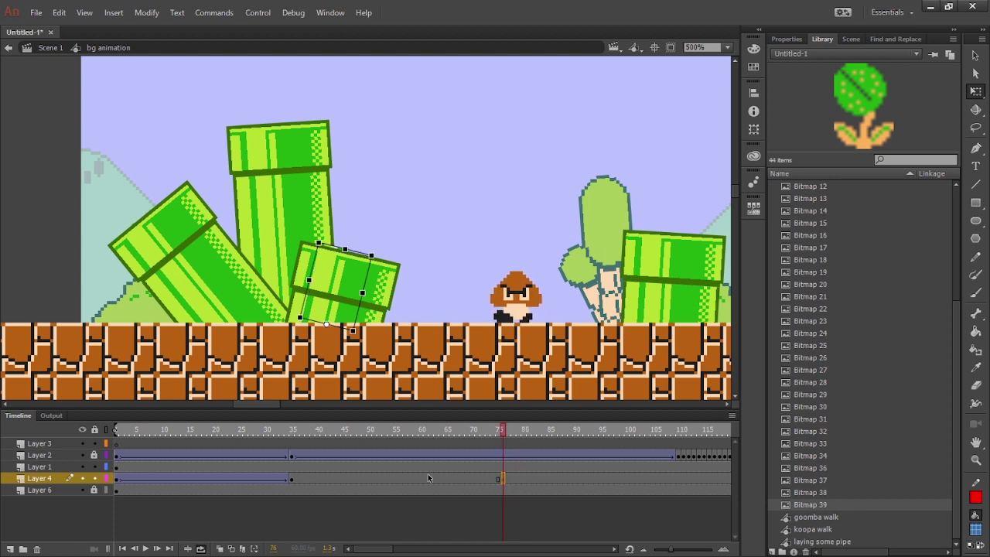
- Replace the lowered plant at frame 76 with the raised plant pasted in place, and move its Layer 4 keyframe to frame 97
{"action": "key", "text": "Delete"}
{"action": "key", "text": "ctrl+shift+v"}
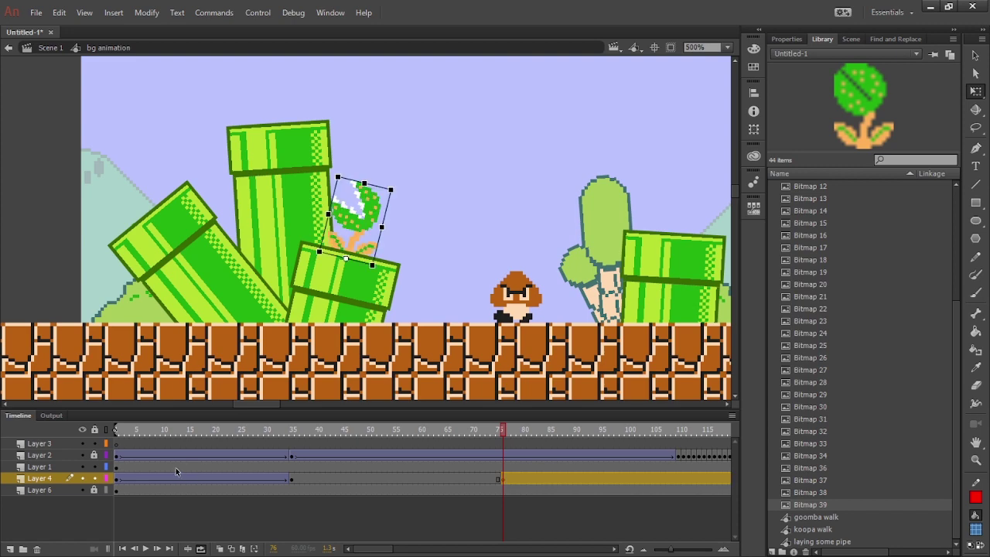
{"action": "left_click_drag", "start_coordinate": [458, 192], "coordinate": [388, 240]}
{"action": "left_click", "coordinate": [503, 478]}
{"action": "left_click_drag", "start_coordinate": [502, 478], "coordinate": [612, 478]}
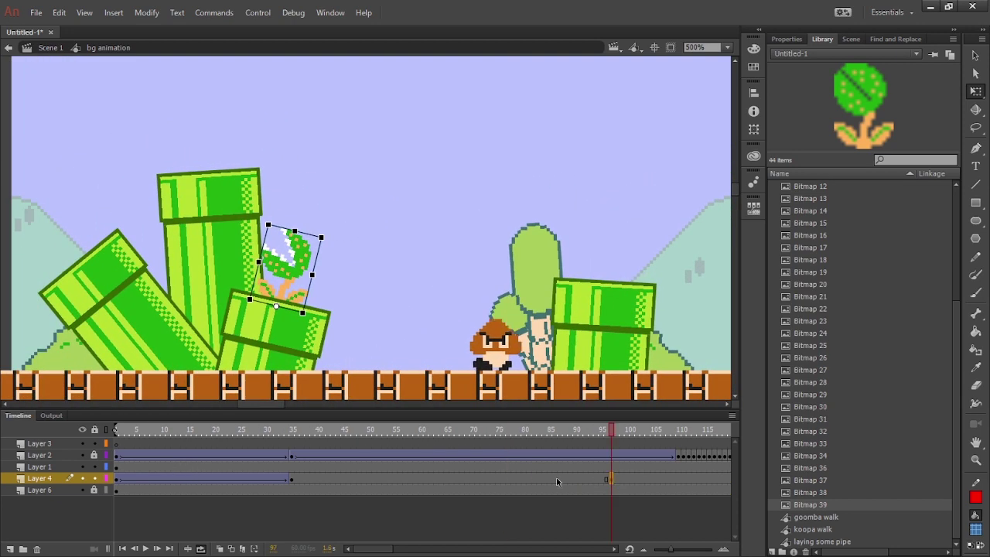
{"action": "right_click", "coordinate": [374, 478]}
{"action": "left_click", "coordinate": [436, 210]}
{"action": "left_click", "coordinate": [219, 467]}
{"action": "key", "text": "Return"}
{"action": "left_click_drag", "start_coordinate": [377, 550], "coordinate": [389, 550]}
{"action": "key", "text": "ctrl+z"}
{"action": "key", "text": "ctrl+z"}
{"action": "key", "text": "ctrl+z"}
{"action": "key", "text": "ctrl+z"}
- Create a classic tween on Layer 4 raising the plant between frames 76 and 110, and play it back
{"action": "left_click", "coordinate": [442, 478]}
{"action": "right_click", "coordinate": [375, 479]}
{"action": "left_click", "coordinate": [433, 145]}
{"action": "left_click", "coordinate": [245, 444]}
{"action": "key", "text": "Return"}
{"action": "left_click", "coordinate": [323, 467]}
{"action": "key", "text": "Return"}
{"action": "key", "text": "Return"}
{"action": "left_click_drag", "start_coordinate": [386, 549], "coordinate": [369, 544]}
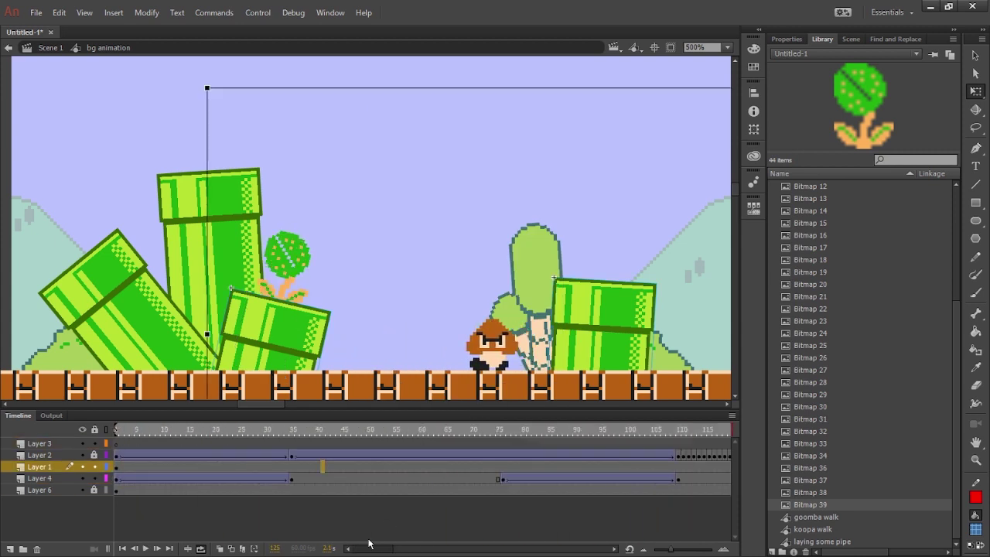
- Insert a blank keyframe at frame 36 on Layer 4 to hide the lowered plant, and play the animation back
{"action": "left_click", "coordinate": [297, 478]}
{"action": "key", "text": "F7"}
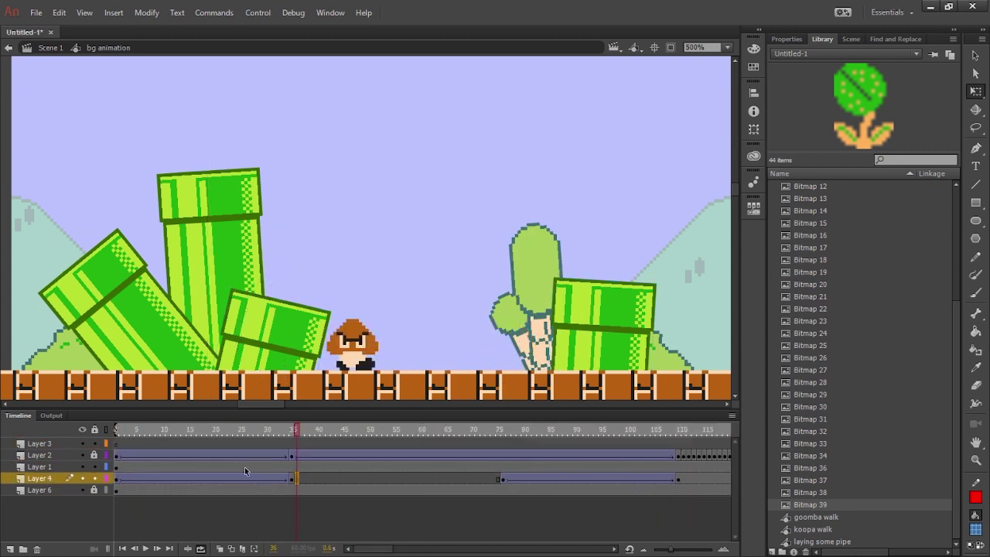
{"action": "left_click", "coordinate": [231, 457]}
{"action": "key", "text": "Return"}
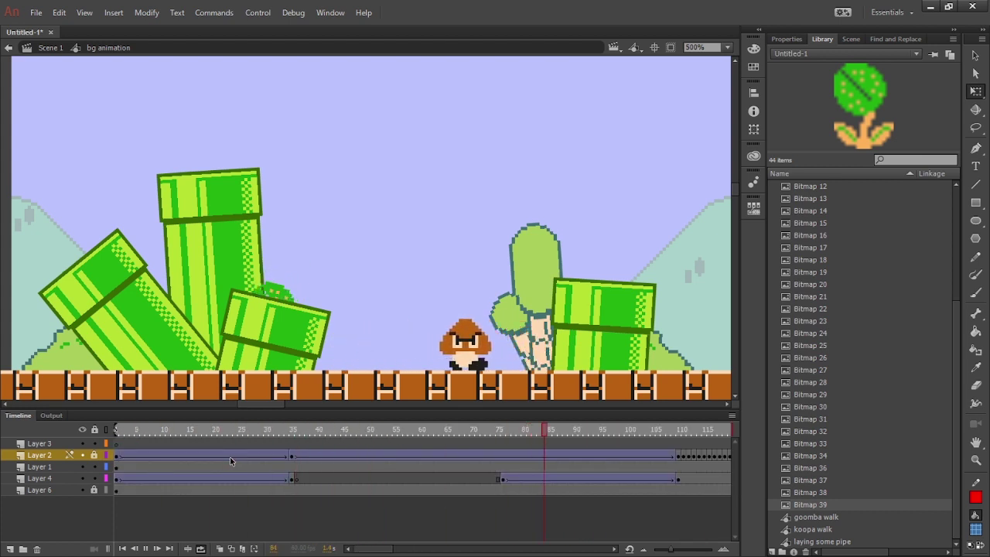
{"action": "left_click", "coordinate": [117, 467]}
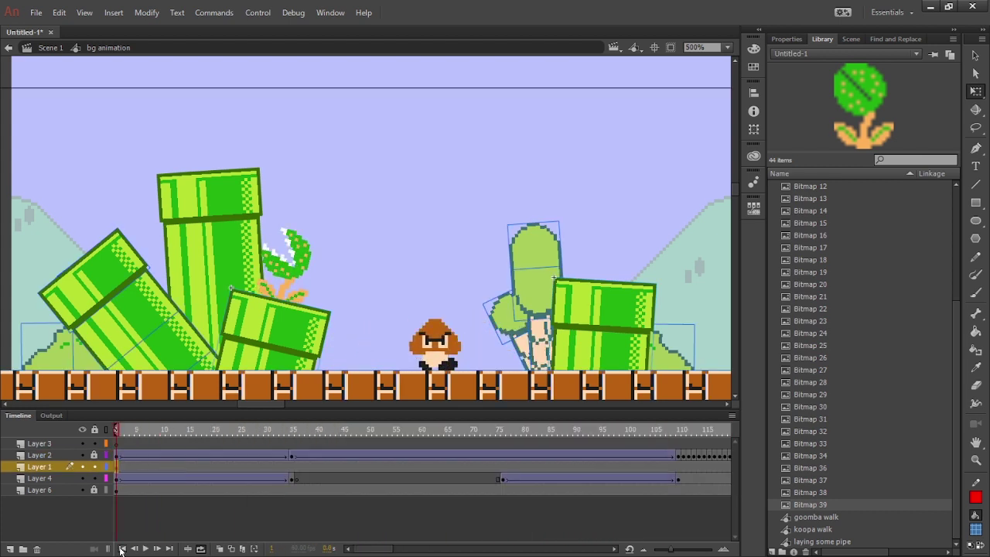
- Place an upright piranha plant bitmap from the library and build it into a two-frame symbol named Piranha Plant
{"action": "left_click", "coordinate": [329, 207]}
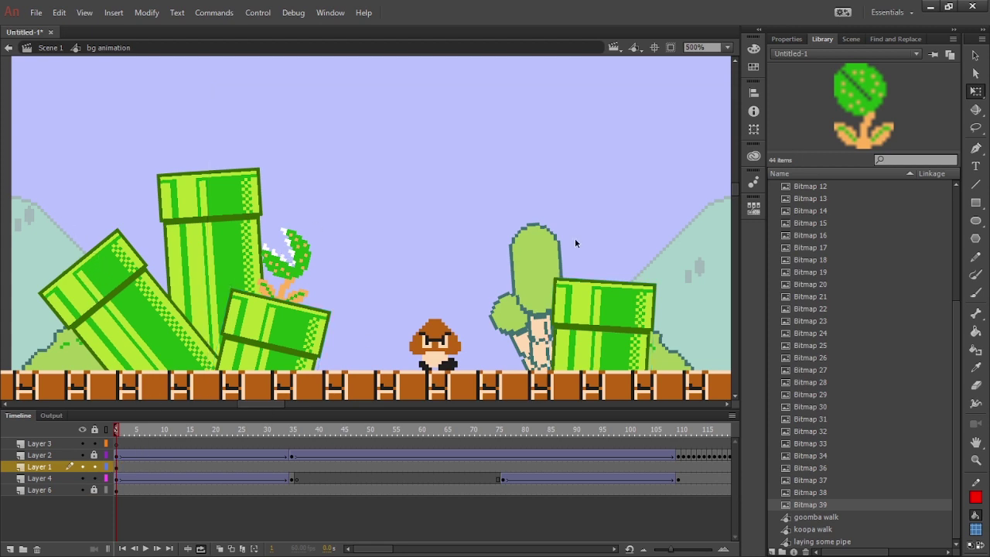
{"action": "left_click", "coordinate": [812, 494]}
{"action": "key", "text": "Up"}
{"action": "key", "text": "Up"}
{"action": "key", "text": "Up"}
{"action": "key", "text": "Up"}
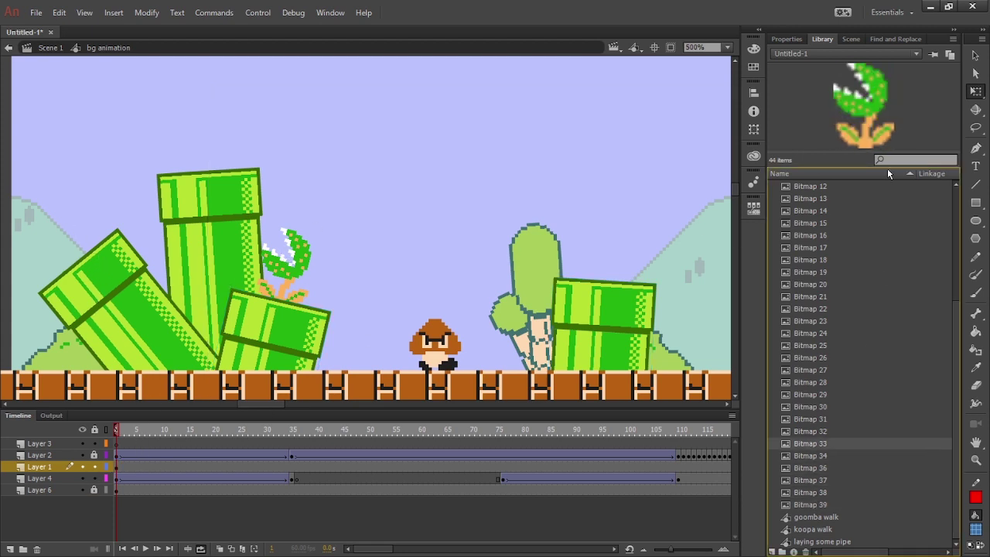
{"action": "key", "text": "Down"}
{"action": "left_click_drag", "start_coordinate": [864, 112], "coordinate": [405, 169]}
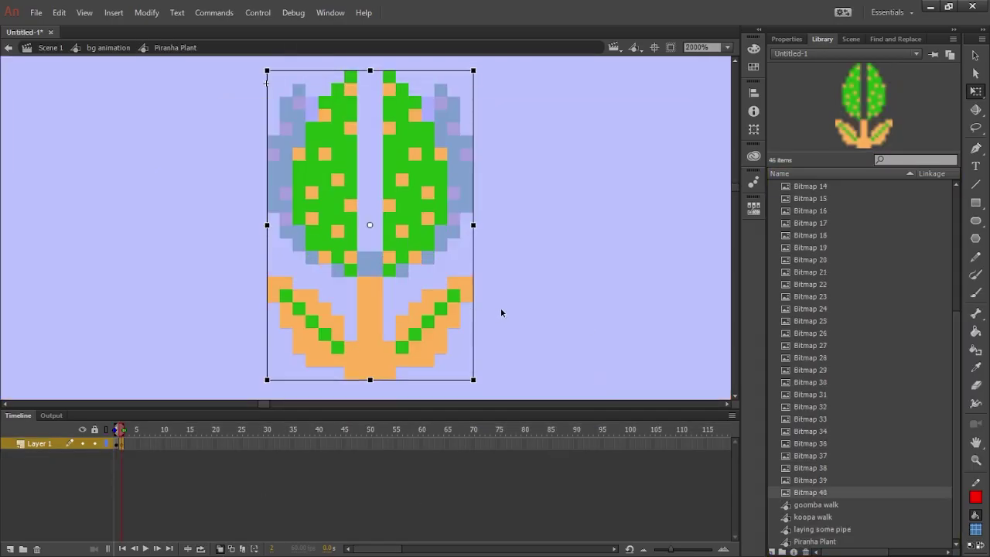
{"action": "left_click", "coordinate": [559, 295]}
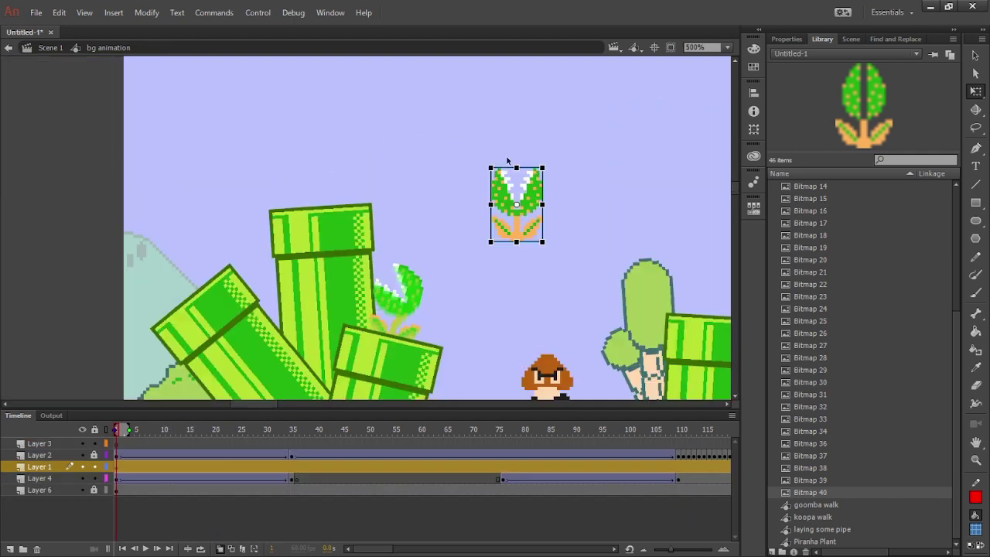
- On a new layer, tween the tilted Piranha Plant out of the leftmost pipe over frames 1–35 and back in over frames 76–110, and play it
{"action": "left_click_drag", "start_coordinate": [514, 193], "coordinate": [178, 245]}
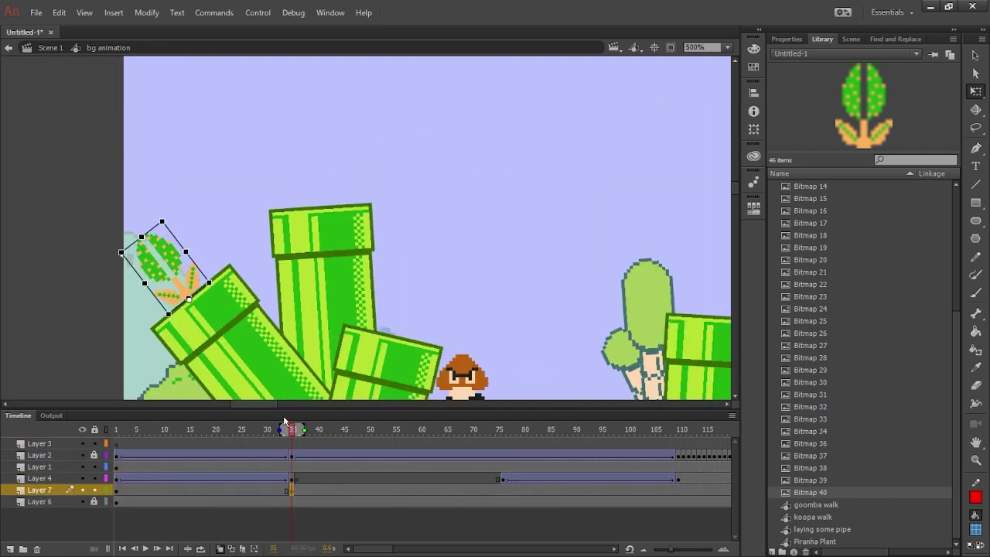
{"action": "left_click", "coordinate": [260, 430]}
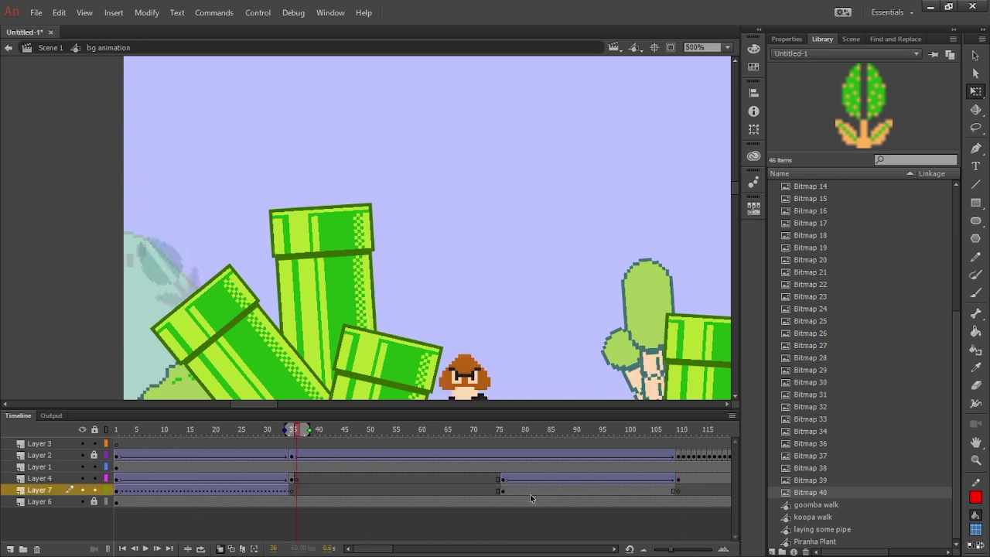
{"action": "left_click", "coordinate": [678, 491]}
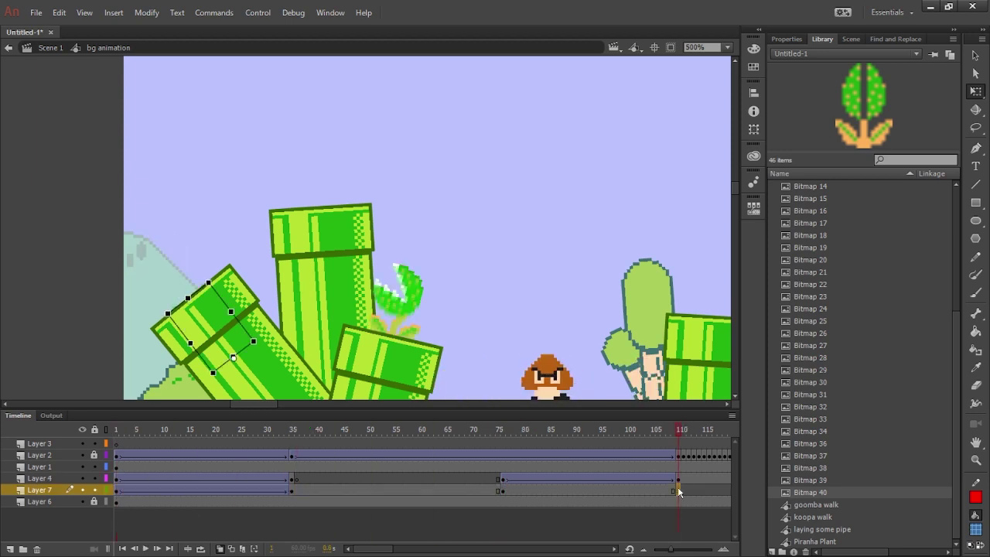
{"action": "key", "text": "Return"}
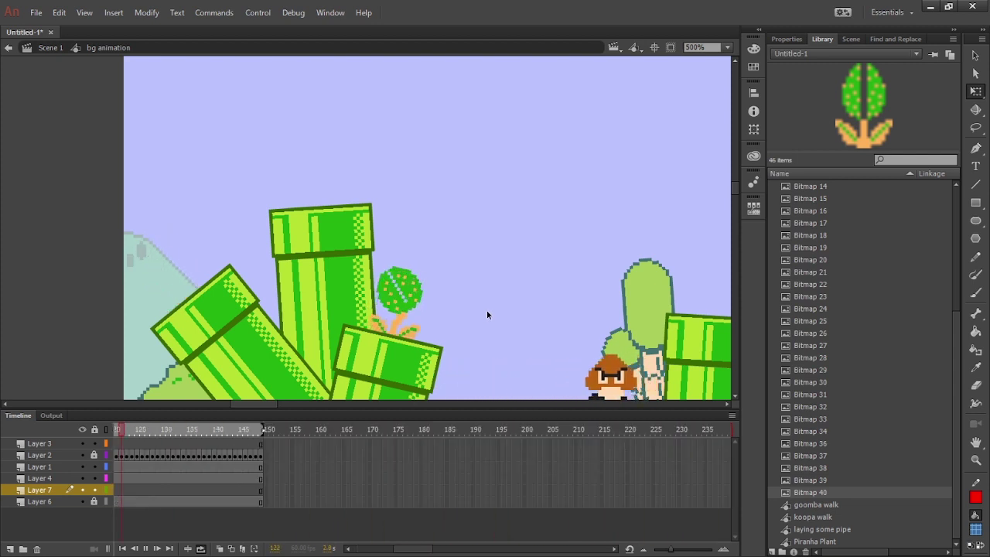
{"action": "key", "text": "ctrl+minus"}
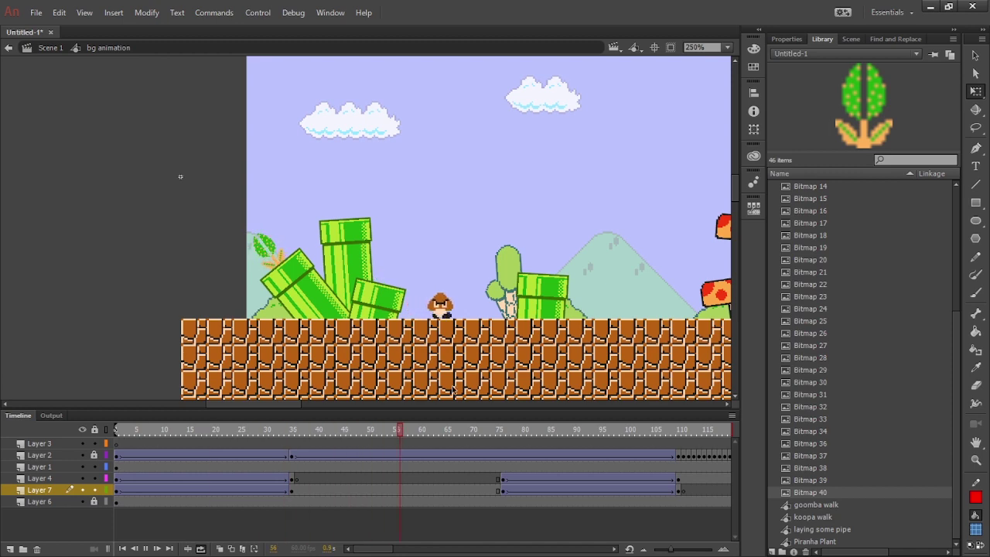
{"action": "left_click", "coordinate": [123, 549]}
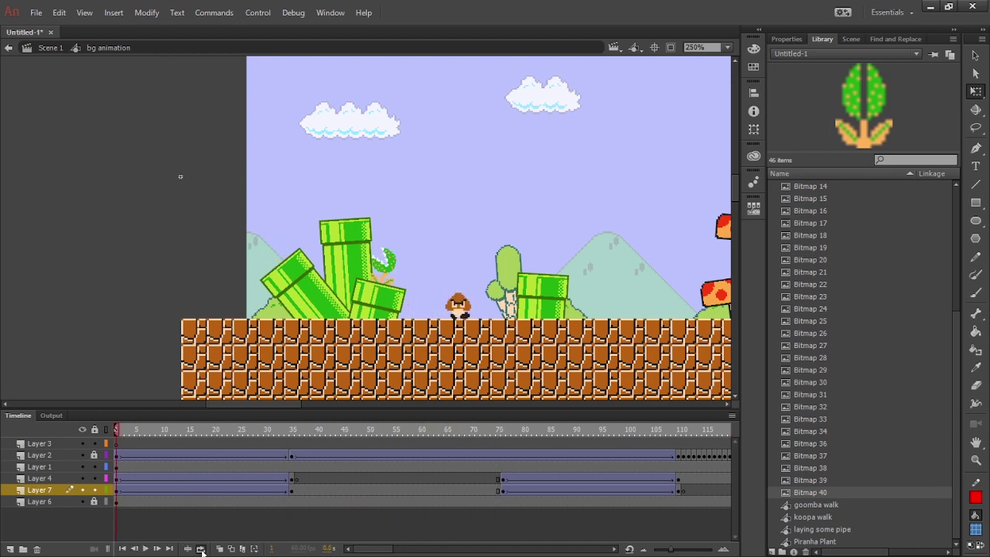
{"action": "left_click", "coordinate": [202, 550]}
- Unlock Layer 2 and delete the extra Goomba standing beyond the water pit at the far end of the ground
{"action": "left_click_drag", "start_coordinate": [526, 284], "coordinate": [178, 300]}
{"action": "left_click_drag", "start_coordinate": [508, 299], "coordinate": [174, 276]}
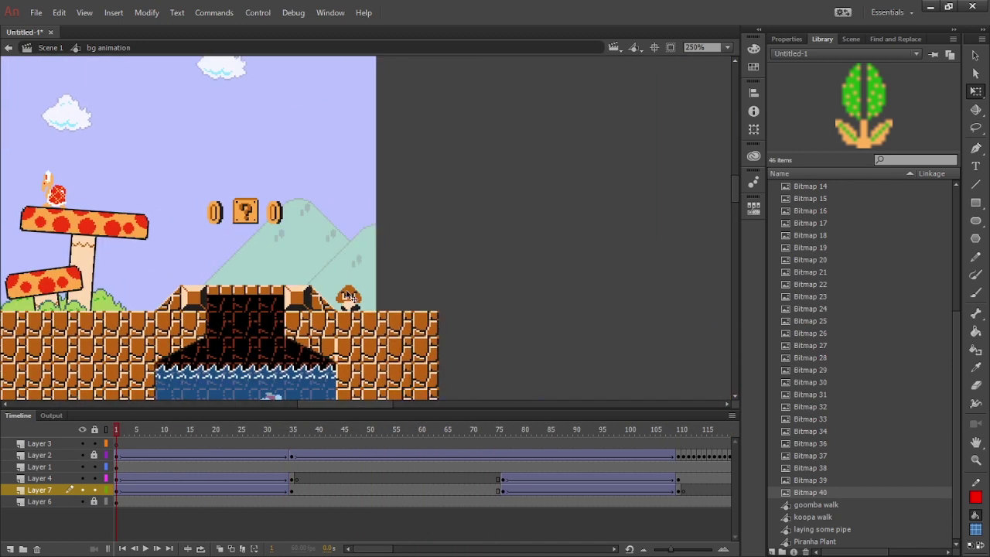
{"action": "left_click", "coordinate": [348, 296]}
{"action": "left_click_drag", "start_coordinate": [313, 265], "coordinate": [624, 263]}
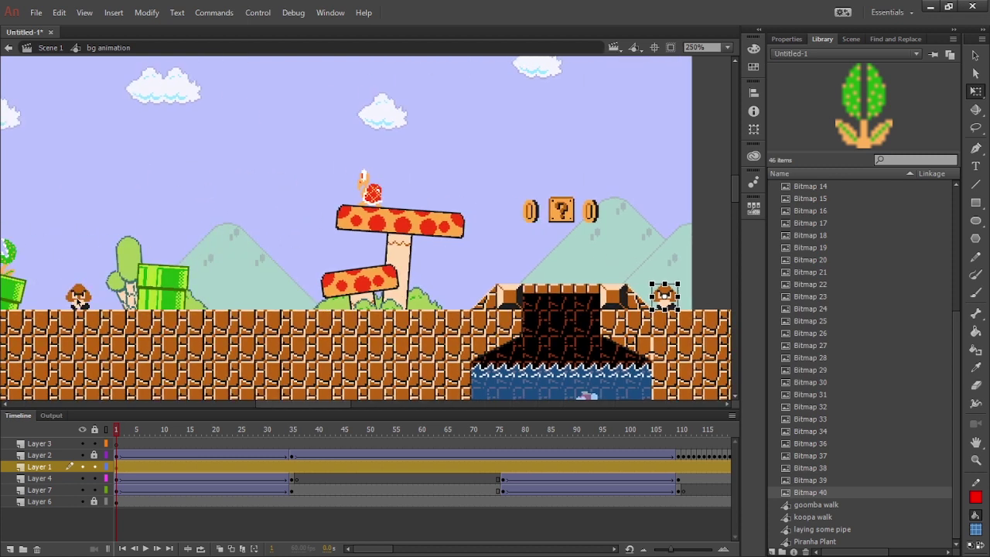
{"action": "left_click", "coordinate": [78, 303]}
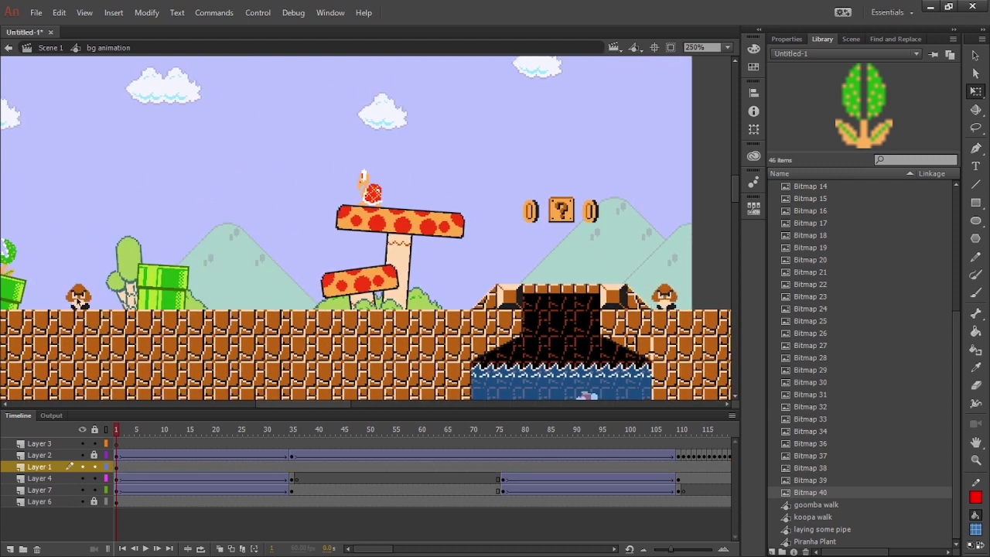
{"action": "left_click", "coordinate": [85, 296]}
{"action": "left_click", "coordinate": [666, 297]}
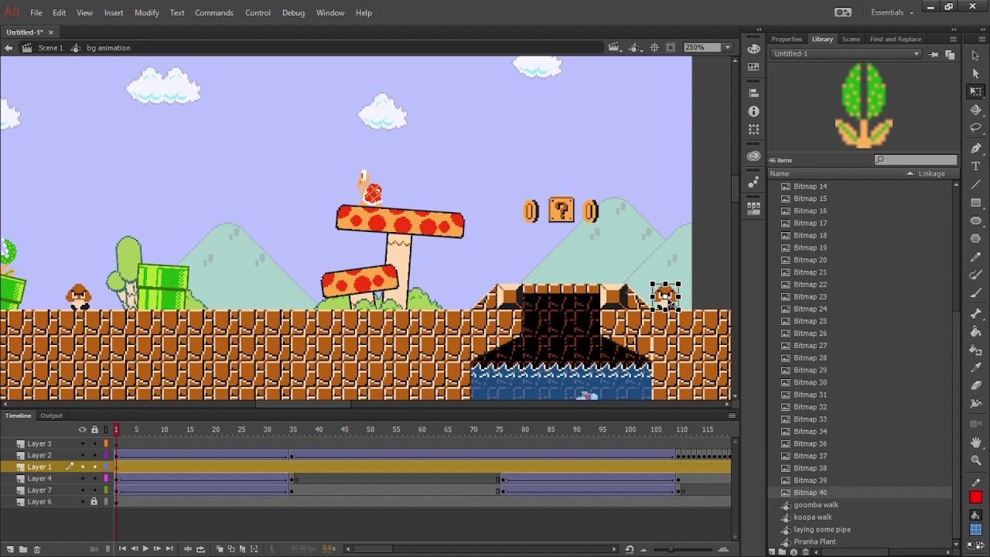
{"action": "left_click_drag", "start_coordinate": [665, 297], "coordinate": [559, 319]}
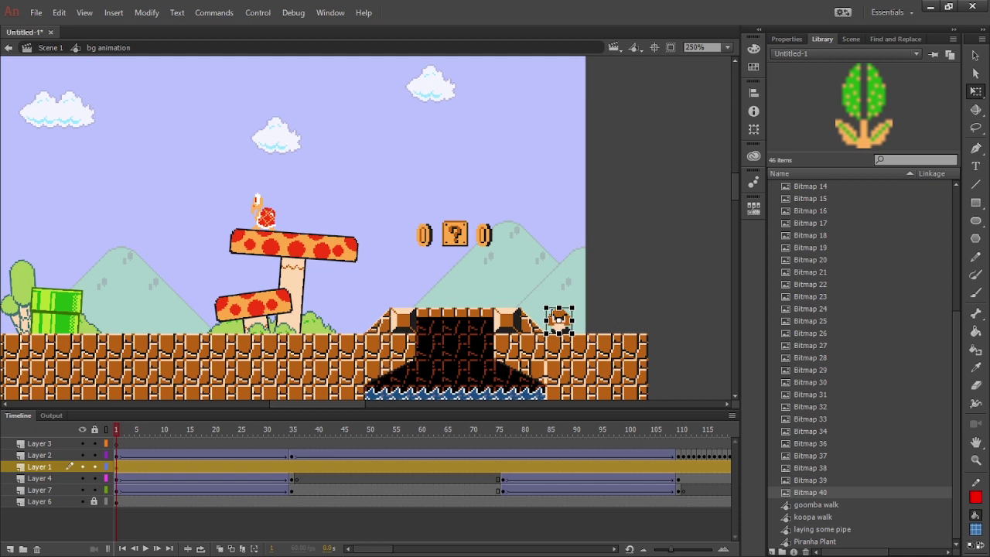
{"action": "key", "text": "Delete"}
- Move the koopa on the tall mushroom platform from Layer 1 to Layer 3, keeping its place
{"action": "left_click_drag", "start_coordinate": [224, 263], "coordinate": [283, 202]}
{"action": "left_click_drag", "start_coordinate": [335, 154], "coordinate": [381, 177]}
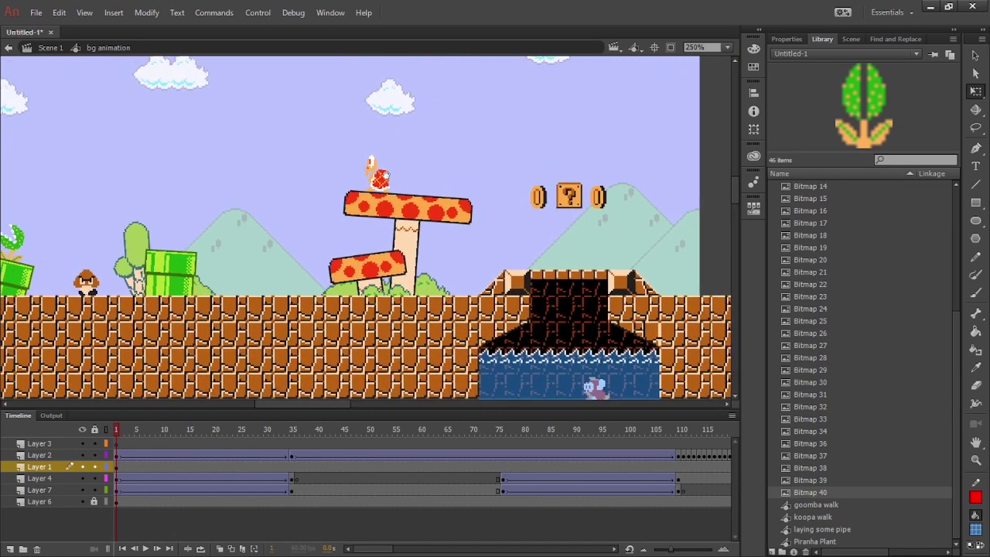
{"action": "left_click", "coordinate": [381, 178]}
{"action": "key", "text": "ctrl+x"}
{"action": "left_click", "coordinate": [40, 443]}
{"action": "key", "text": "ctrl+shift+v"}
- Add a Layer 3 keyframe at frame 35 with the koopa at the platform's left edge, and tween the walk from frame 1
{"action": "key", "text": "ctrl+="}
{"action": "left_click_drag", "start_coordinate": [379, 234], "coordinate": [439, 239]}
{"action": "key", "text": "ctrl+="}
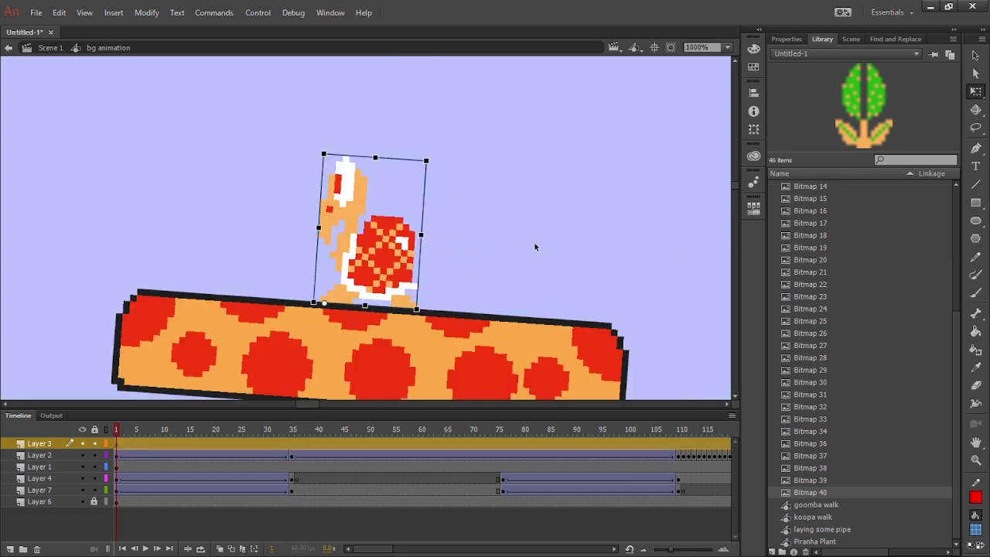
{"action": "left_click", "coordinate": [292, 444]}
{"action": "key", "text": "F6"}
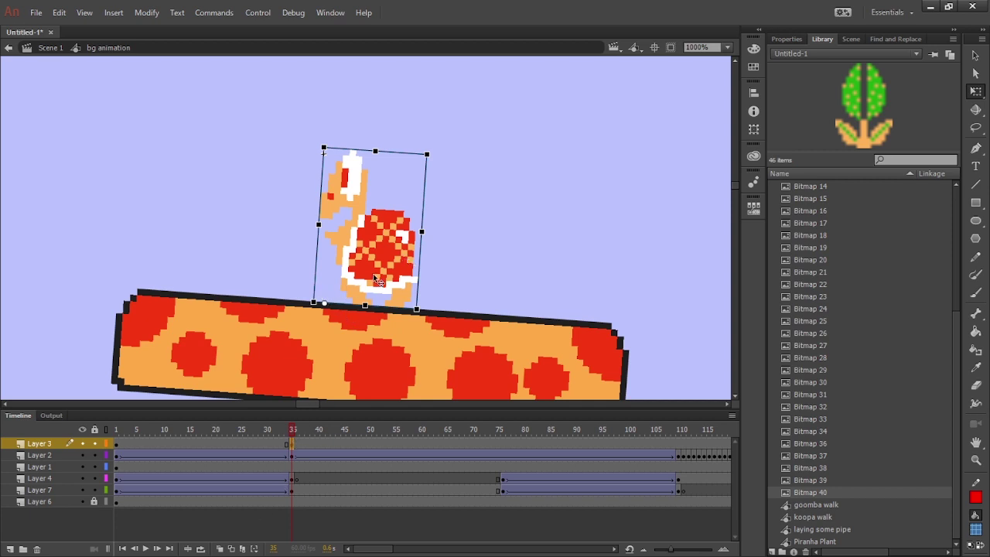
{"action": "left_click_drag", "start_coordinate": [377, 280], "coordinate": [164, 263]}
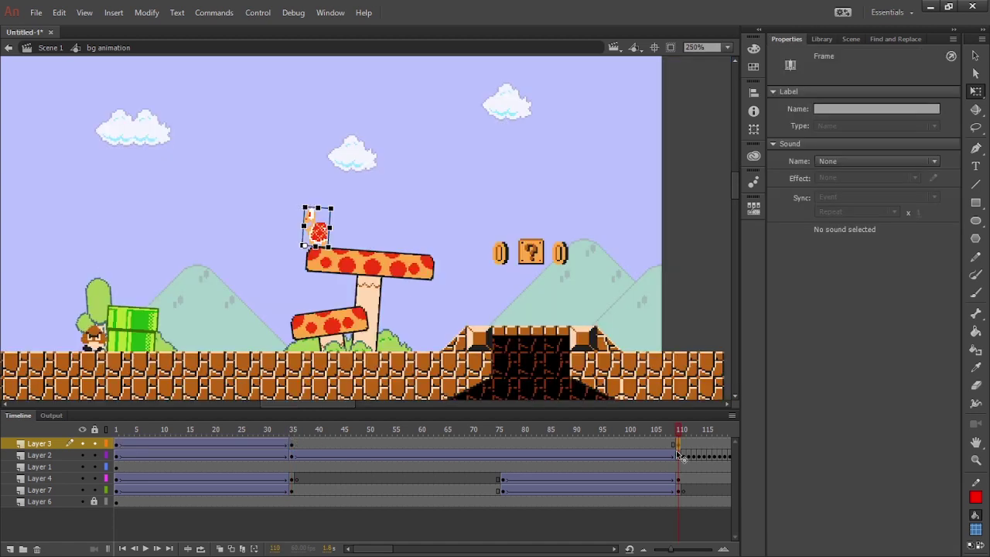
- Remove the frame 110 keyframe from Layer 3, then add one at frame 36 with the koopa flipped horizontally
{"action": "left_click", "coordinate": [676, 453]}
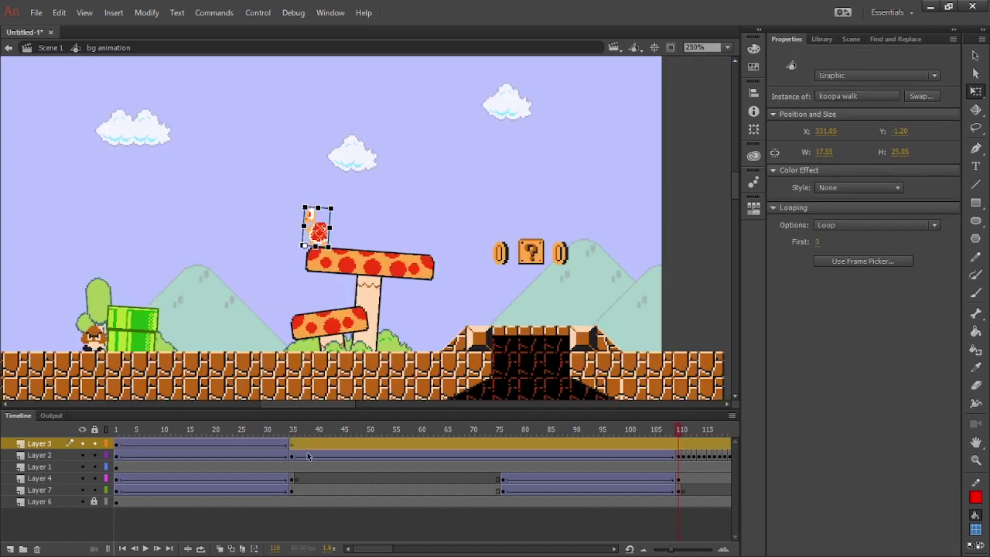
{"action": "left_click", "coordinate": [291, 445]}
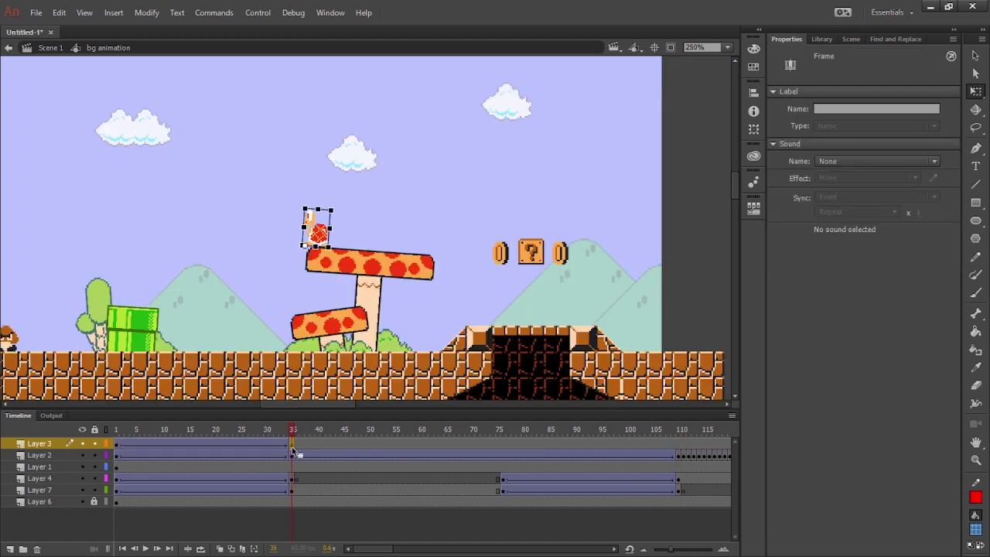
{"action": "left_click", "coordinate": [299, 443]}
{"action": "left_click_drag", "start_coordinate": [318, 229], "coordinate": [294, 228]}
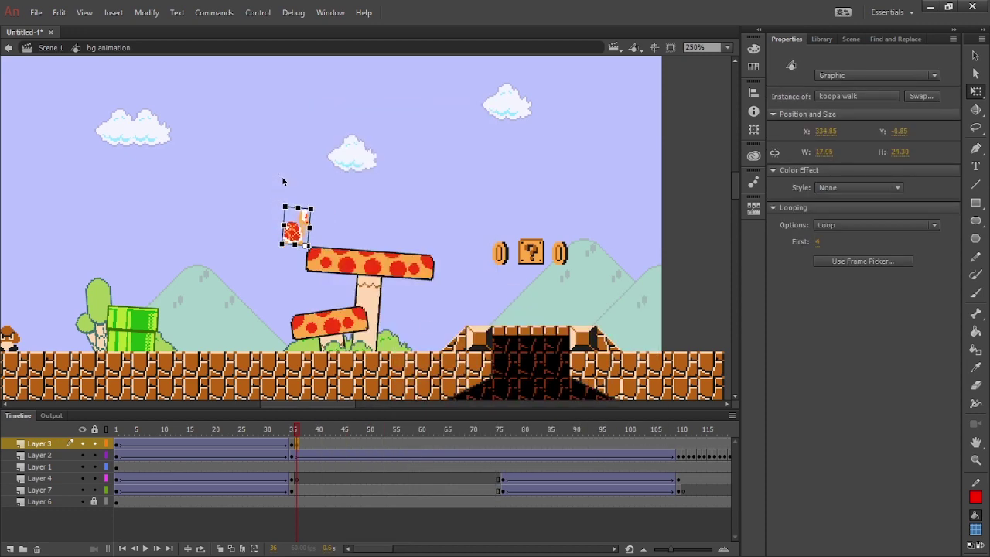
- Reposition the flipped koopa at frame 36 so its feet rest on the left end of the tall mushroom platform
{"action": "left_click_drag", "start_coordinate": [284, 225], "coordinate": [318, 225]}
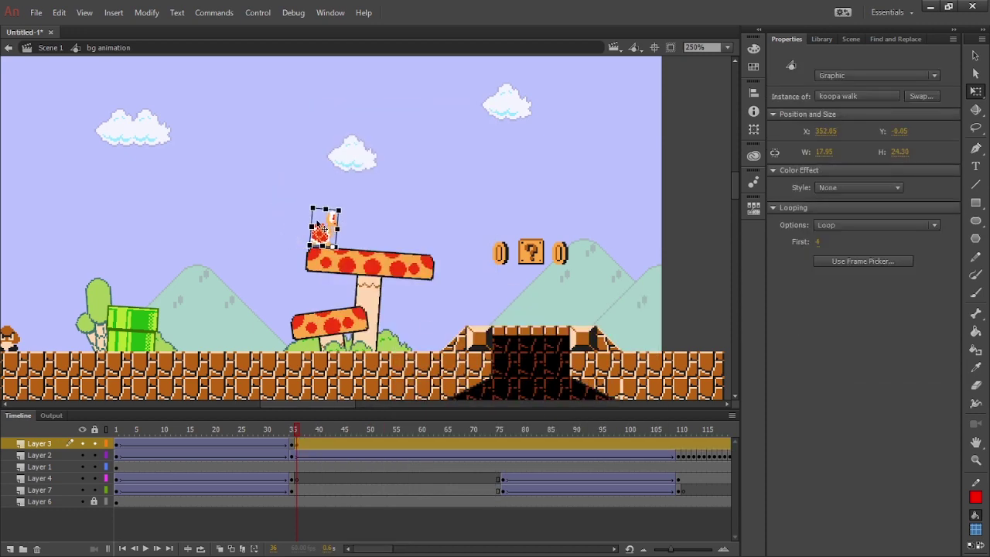
{"action": "key", "text": "ctrl+equal"}
{"action": "key", "text": "ctrl+equal"}
{"action": "key", "text": "Right"}
{"action": "key", "text": "Right"}
{"action": "key", "text": "Right"}
{"action": "key", "text": "Right"}
{"action": "key", "text": "Right"}
{"action": "key", "text": "Right"}
{"action": "key", "text": "Down"}
{"action": "key", "text": "Down"}
{"action": "key", "text": "Down"}
{"action": "key", "text": "Down"}
{"action": "key", "text": "Down"}
{"action": "key", "text": "Down"}
{"action": "key", "text": "Right"}
{"action": "key", "text": "shift+Right"}
{"action": "key", "text": "shift+Right"}
{"action": "key", "text": "Left"}
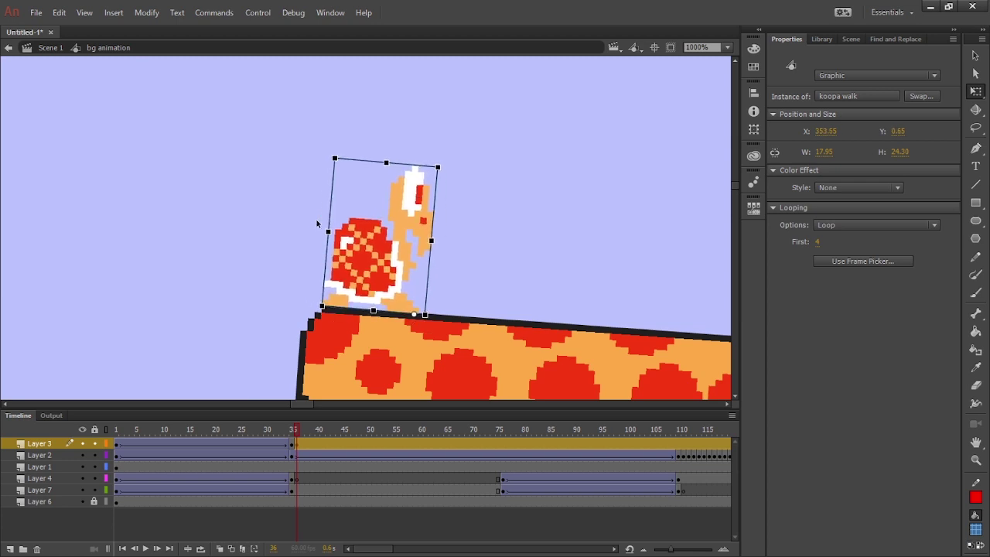
- Fine-tune the tilt and position of the flipped koopa at frame 36 so it sits flush on the sloped platform
{"action": "left_click", "coordinate": [451, 114]}
{"action": "left_click", "coordinate": [415, 223]}
{"action": "left_click_drag", "start_coordinate": [338, 151], "coordinate": [332, 148]}
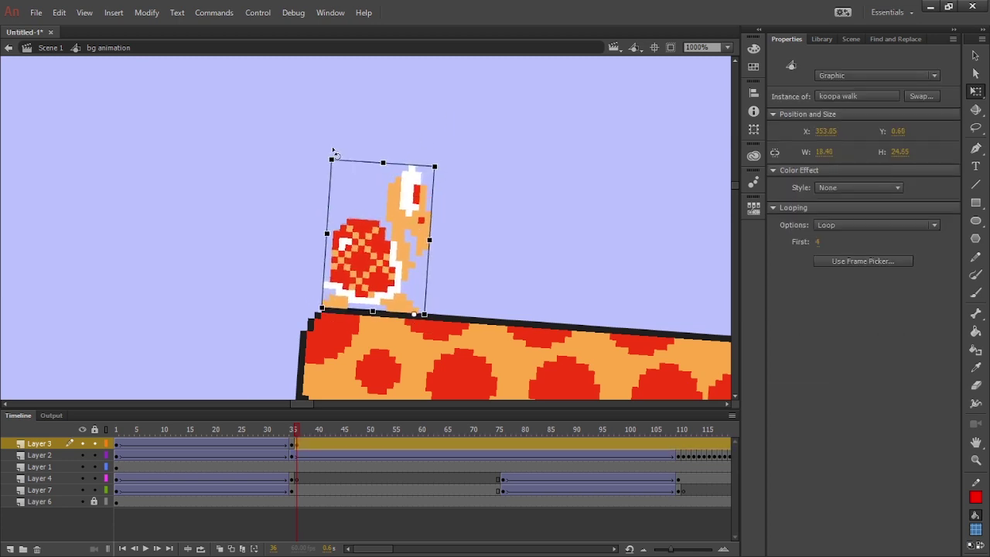
{"action": "left_click", "coordinate": [430, 114]}
{"action": "left_click", "coordinate": [424, 208]}
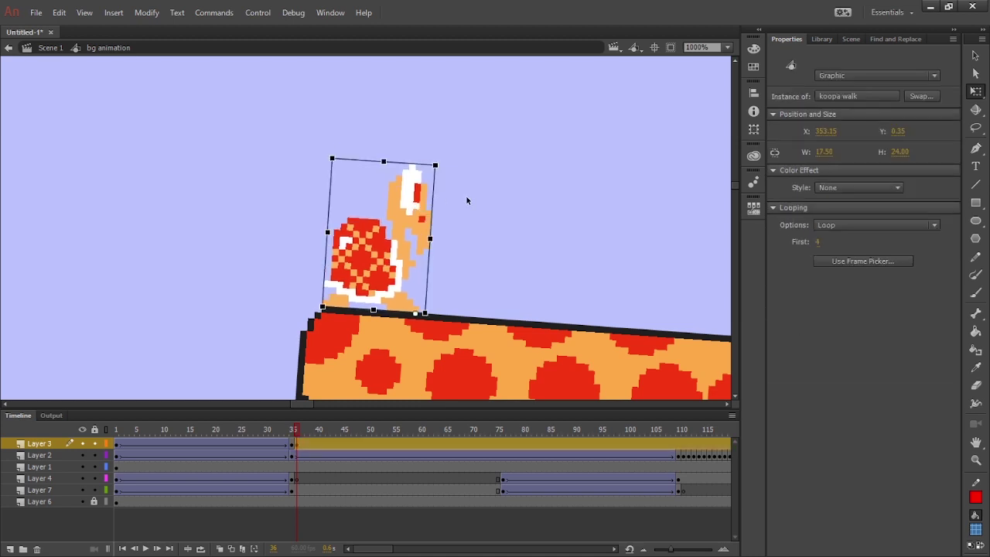
{"action": "left_click", "coordinate": [466, 200]}
{"action": "key", "text": "ctrl+minus"}
{"action": "key", "text": "ctrl+minus"}
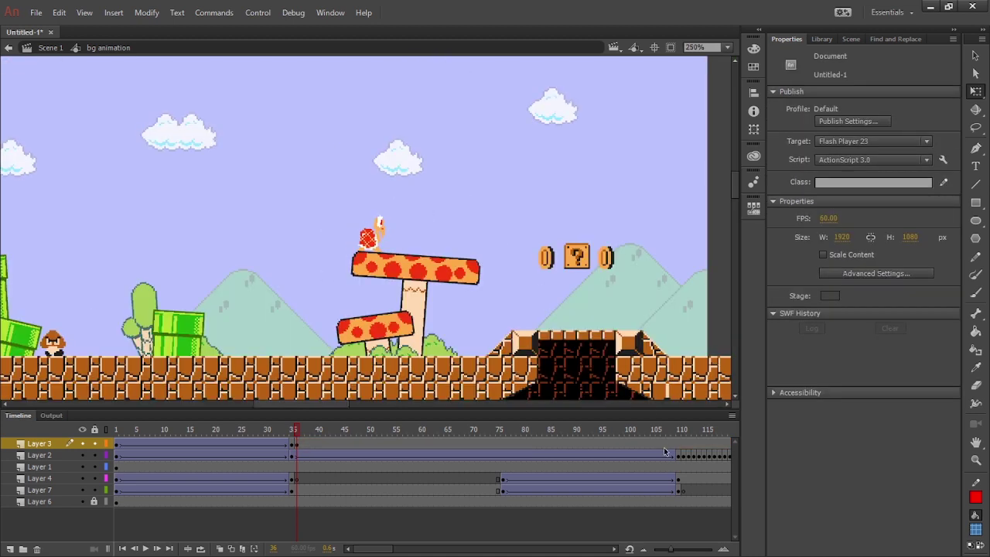
- Set the koopa at the platform's right end at frame 110 on Layer 3, with a tween from frame 36
{"action": "left_click", "coordinate": [677, 451]}
{"action": "key", "text": "ctrl+plus"}
{"action": "key", "text": "ctrl+plus"}
{"action": "left_click_drag", "start_coordinate": [418, 148], "coordinate": [453, 150]}
{"action": "left_click_drag", "start_coordinate": [394, 226], "coordinate": [280, 209]}
- Flip the koopa to face left at frame 111 on Layer 3 and tilt it to match the platform's slope
{"action": "left_click", "coordinate": [227, 226]}
{"action": "left_click", "coordinate": [230, 233]}
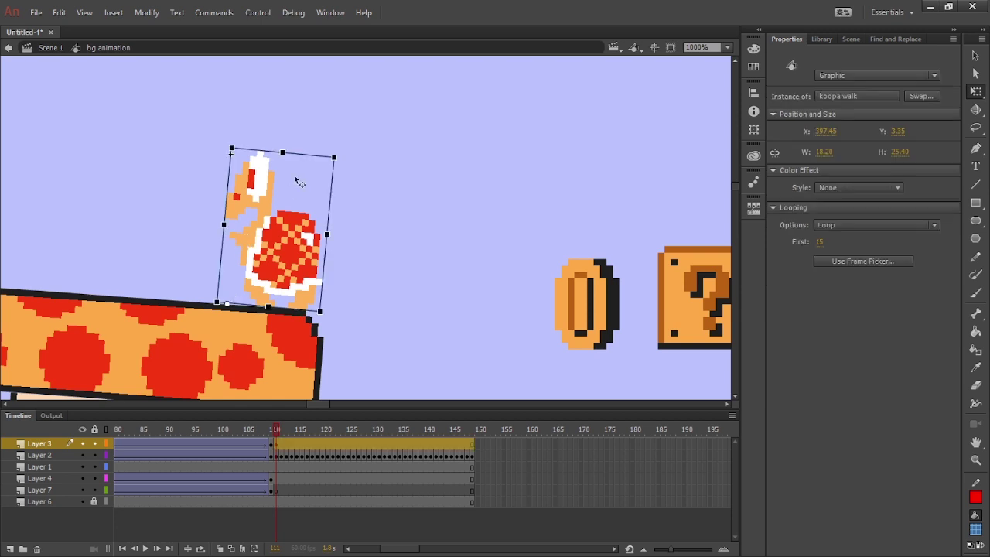
{"action": "left_click_drag", "start_coordinate": [340, 153], "coordinate": [345, 147]}
{"action": "left_click", "coordinate": [385, 147]}
{"action": "left_click", "coordinate": [306, 243]}
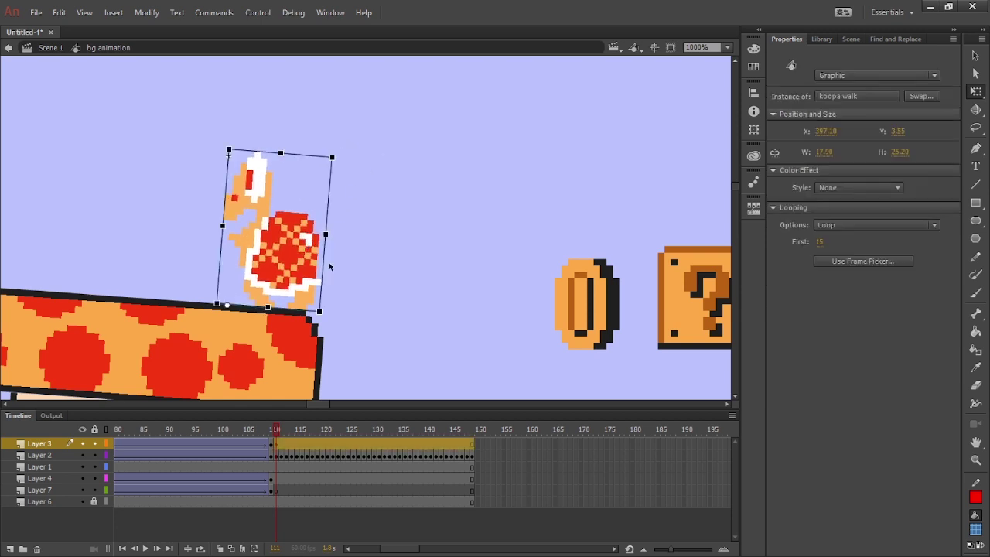
- Add a Layer 3 keyframe at frame 150, paste the koopa in place, and create a classic tween from frame 111
{"action": "left_click", "coordinate": [472, 443]}
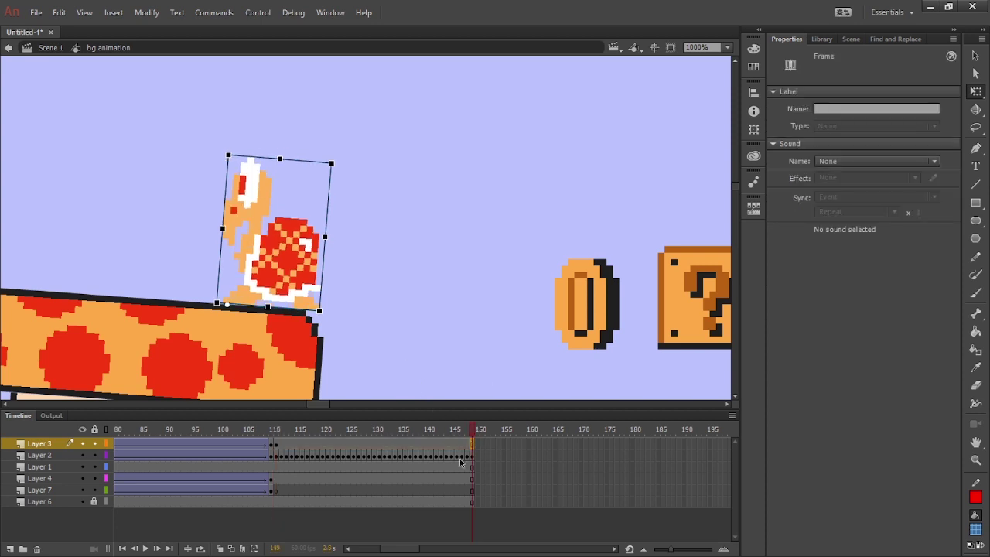
{"action": "left_click", "coordinate": [477, 448]}
{"action": "key", "text": "F6"}
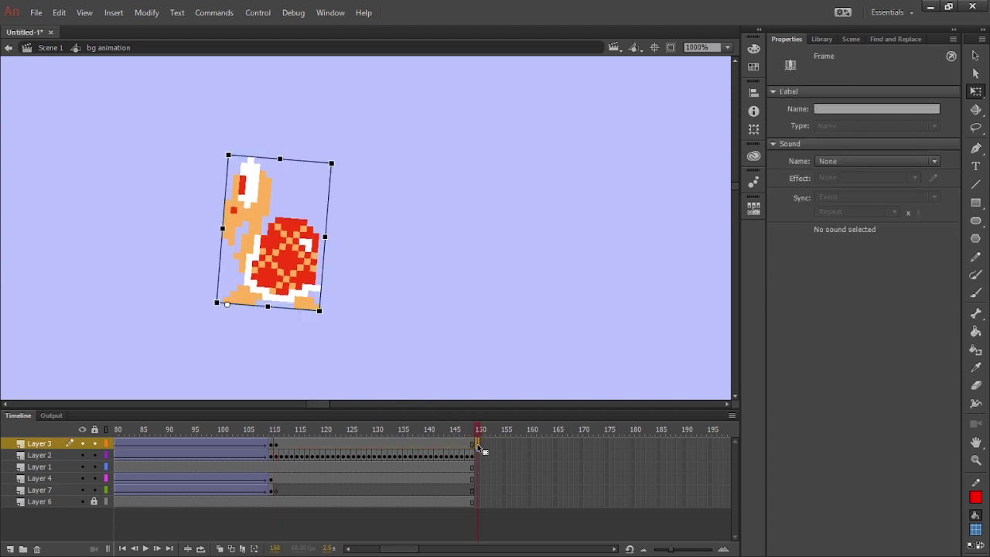
{"action": "key", "text": "Delete"}
{"action": "key", "text": "ctrl+shift+v"}
{"action": "right_click", "coordinate": [428, 445]}
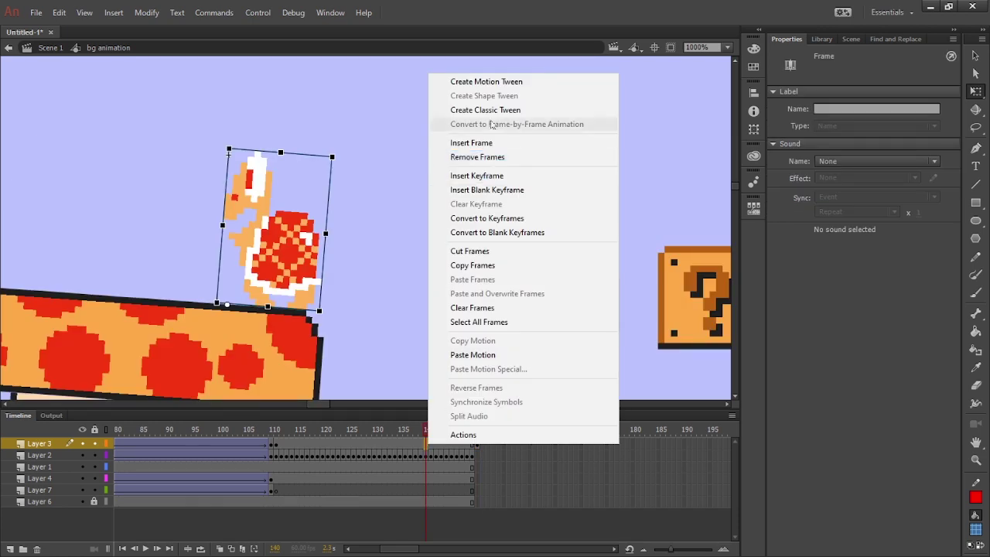
{"action": "left_click", "coordinate": [491, 110]}
- Convert the Layer 3 tween ending at frame 150 to frame-by-frame animation and remove the surplus frame 150
{"action": "left_click", "coordinate": [208, 464]}
{"action": "key", "text": "Return"}
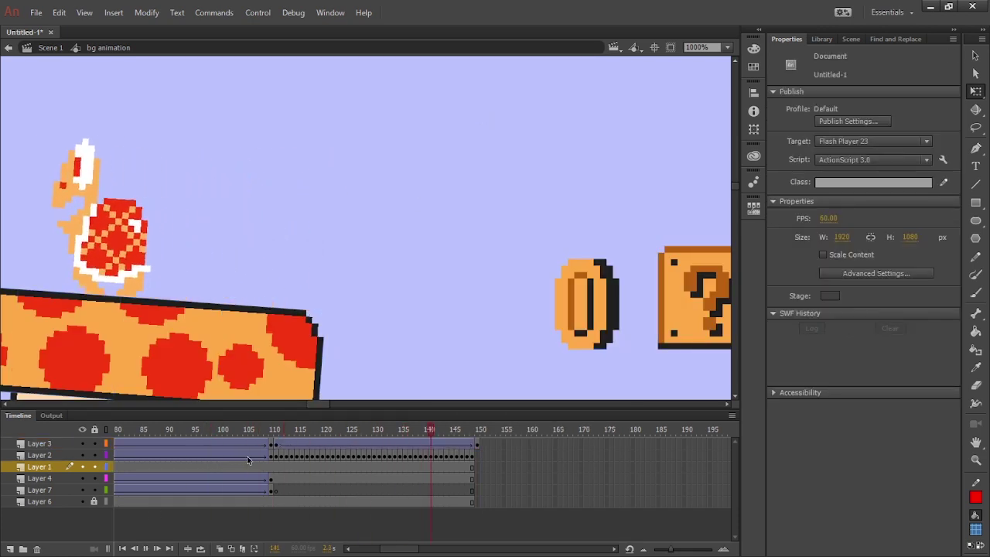
{"action": "right_click", "coordinate": [472, 446]}
{"action": "left_click", "coordinate": [542, 125]}
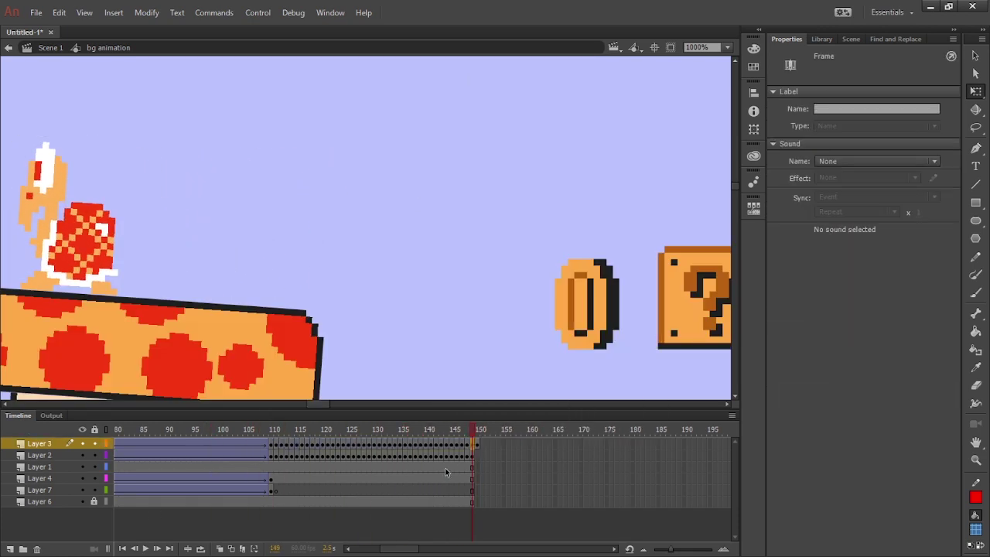
{"action": "right_click", "coordinate": [477, 446]}
{"action": "left_click", "coordinate": [550, 163]}
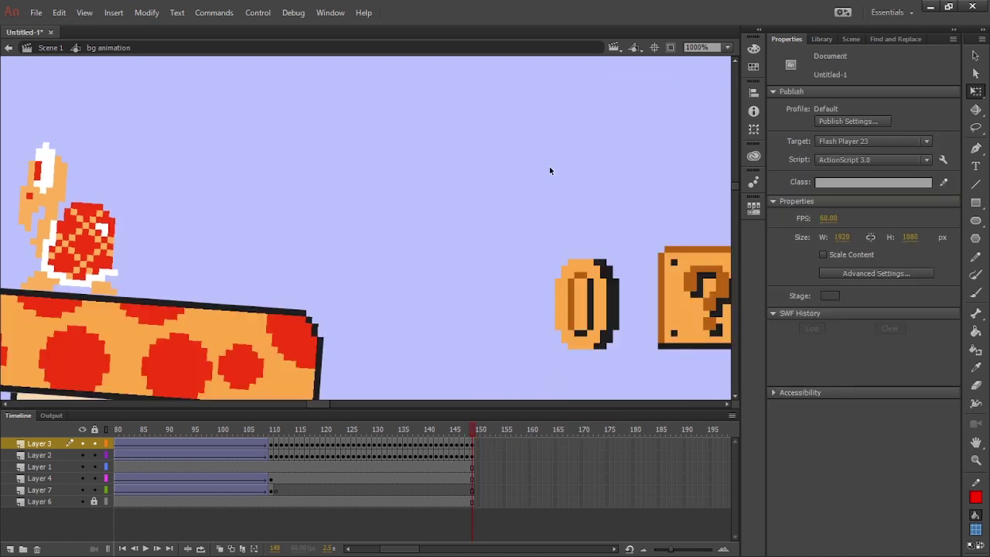
- Play the whole bg animation on a loop to check the koopa's walking pace against the other characters
{"action": "key", "text": "ctrl+minus"}
{"action": "key", "text": "ctrl+minus"}
{"action": "left_click_drag", "start_coordinate": [328, 258], "coordinate": [381, 262]}
{"action": "left_click_drag", "start_coordinate": [388, 550], "coordinate": [226, 543]}
{"action": "key", "text": "Return"}
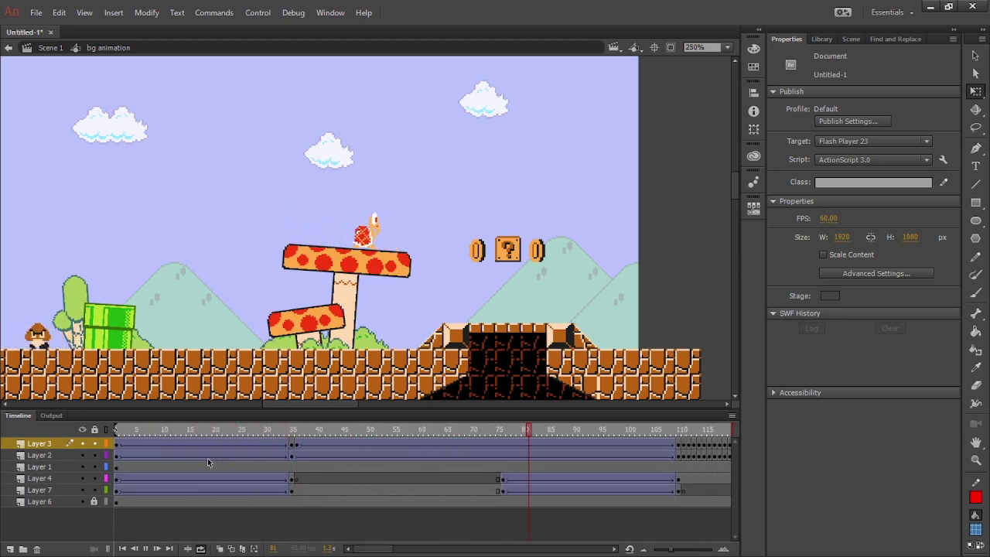
{"action": "key", "text": "Return"}
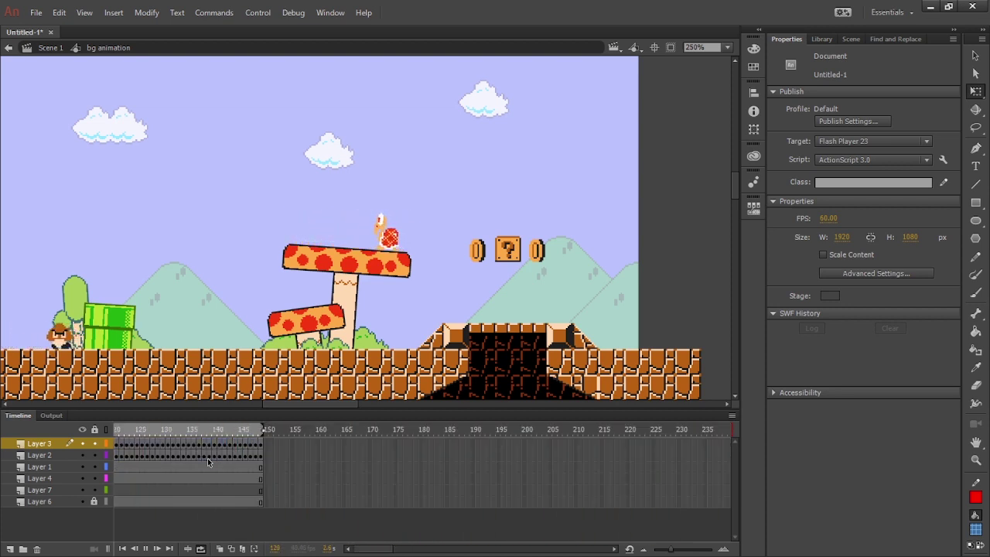
- Remove both classic tweens of the koopa walk from Layer 3
{"action": "left_click_drag", "start_coordinate": [136, 445], "coordinate": [377, 450]}
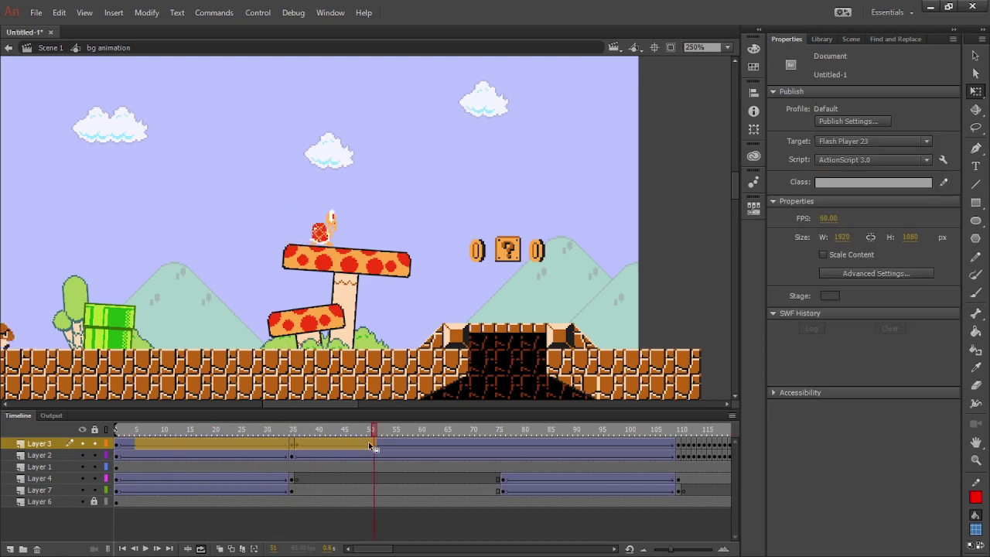
{"action": "right_click", "coordinate": [372, 451]}
{"action": "left_click", "coordinate": [433, 103]}
{"action": "left_click", "coordinate": [163, 447]}
{"action": "right_click", "coordinate": [164, 447]}
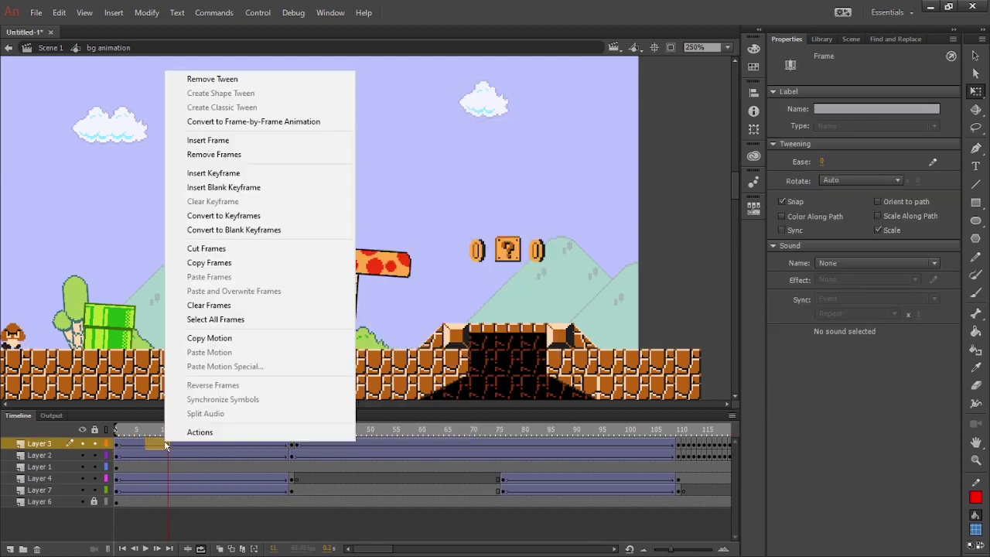
{"action": "left_click", "coordinate": [262, 82]}
{"action": "right_click", "coordinate": [307, 444]}
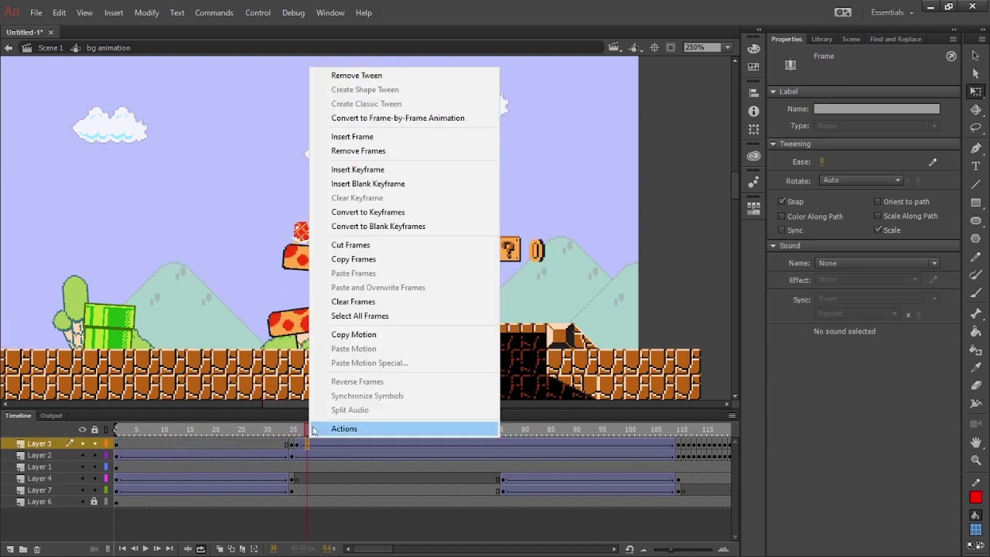
{"action": "left_click", "coordinate": [363, 76]}
- Clear all Layer 3 keyframes after frame 1 through frame 149
{"action": "left_click_drag", "start_coordinate": [125, 447], "coordinate": [551, 447]}
{"action": "right_click", "coordinate": [518, 447]}
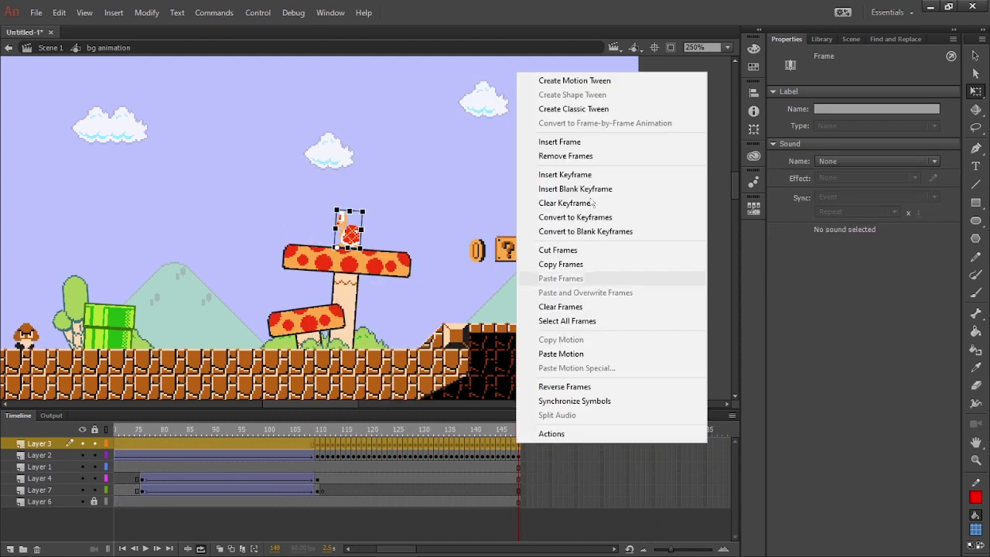
{"action": "left_click", "coordinate": [610, 203]}
{"action": "left_click_drag", "start_coordinate": [396, 548], "coordinate": [375, 553]}
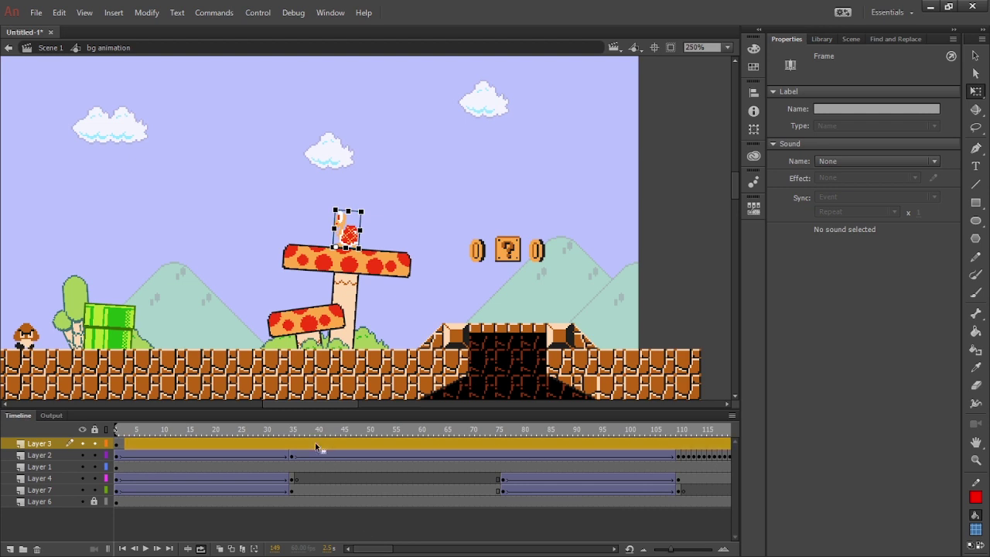
- Nudge the Layer 3 koopa down until its feet rest on the right end of the tall mushroom platform
{"action": "left_click", "coordinate": [341, 443]}
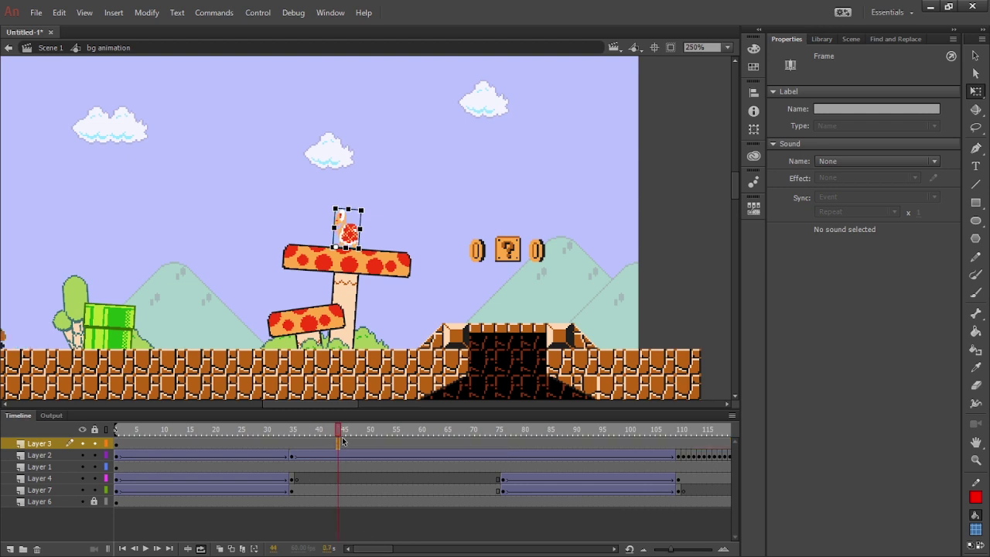
{"action": "left_click", "coordinate": [413, 202]}
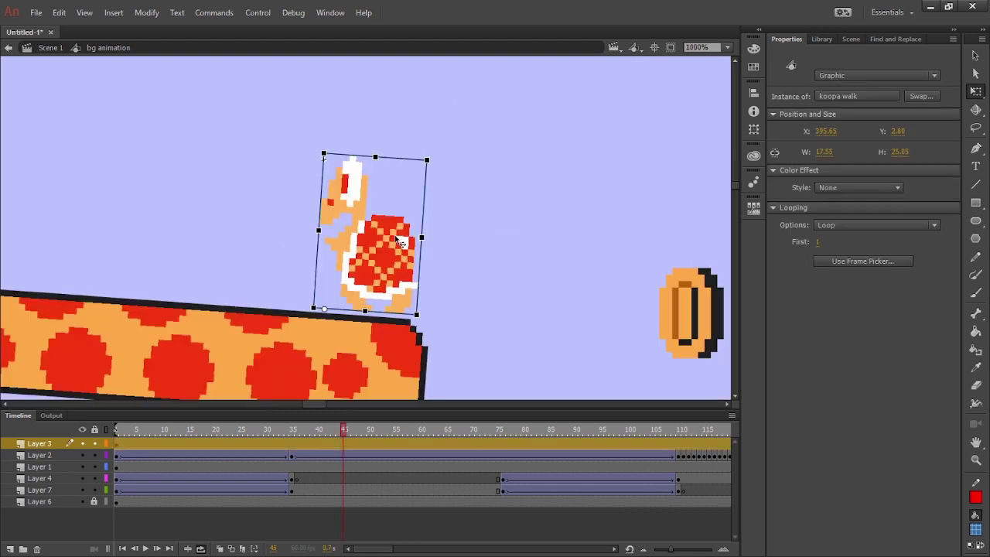
{"action": "key", "text": "Down"}
{"action": "key", "text": "Down"}
{"action": "key", "text": "Down"}
{"action": "key", "text": "Down"}
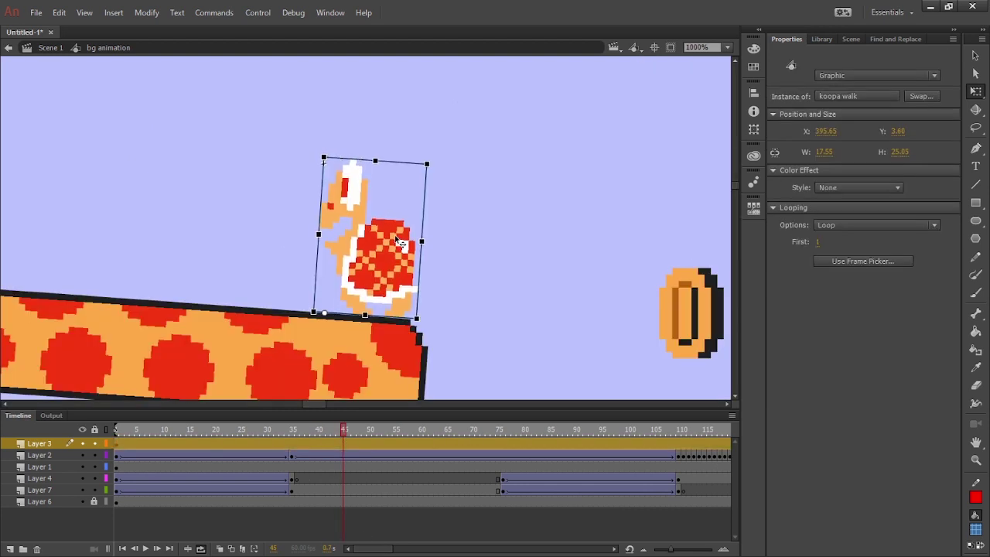
{"action": "key", "text": "Down"}
{"action": "key", "text": "Down"}
{"action": "left_click", "coordinate": [497, 193]}
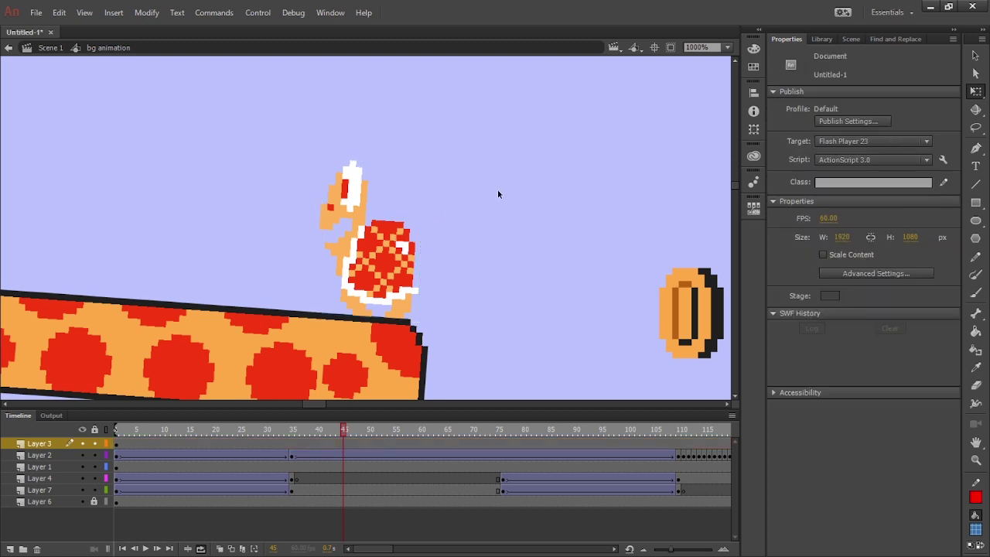
- Place the koopa at the platform's left end on a new Layer 3 keyframe and create a classic tween from frame 1
{"action": "key", "text": "ctrl+minus"}
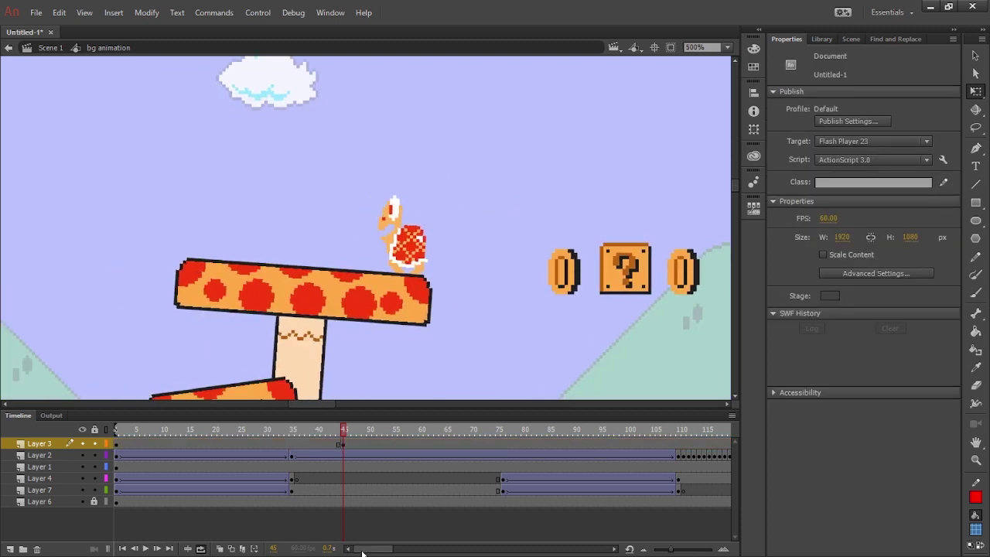
{"action": "left_click", "coordinate": [183, 446]}
{"action": "left_click_drag", "start_coordinate": [316, 447], "coordinate": [340, 447]}
{"action": "left_click_drag", "start_coordinate": [358, 355], "coordinate": [428, 374]}
{"action": "left_click_drag", "start_coordinate": [476, 271], "coordinate": [269, 255]}
{"action": "right_click", "coordinate": [309, 445]}
{"action": "left_click", "coordinate": [379, 113]}
{"action": "key", "text": "Return"}
- Convert the koopa's leftward walk on Layer 3, up to frame 75, to frame-by-frame animation
{"action": "left_click", "coordinate": [232, 467]}
{"action": "left_click", "coordinate": [258, 456]}
{"action": "left_click", "coordinate": [501, 444]}
{"action": "right_click", "coordinate": [493, 443]}
{"action": "left_click", "coordinate": [557, 122]}
{"action": "left_click", "coordinate": [498, 444]}
- Flip the koopa horizontally at frame 75 and reposition it on the platform's left end
{"action": "right_click", "coordinate": [260, 247]}
{"action": "left_click", "coordinate": [470, 371]}
{"action": "left_click", "coordinate": [198, 197]}
{"action": "left_click_drag", "start_coordinate": [221, 248], "coordinate": [280, 248]}
{"action": "key", "text": "ctrl+equal"}
{"action": "key", "text": "ctrl+equal"}
{"action": "left_click", "coordinate": [540, 298]}
- Add a Layer 3 keyframe at frame 150 and replace its koopa with an in-place copy of the frame 1 koopa
{"action": "key", "text": "ctrl+minus"}
{"action": "key", "text": "ctrl+minus"}
{"action": "left_click_drag", "start_coordinate": [374, 549], "coordinate": [396, 548]}
{"action": "left_click", "coordinate": [535, 443]}
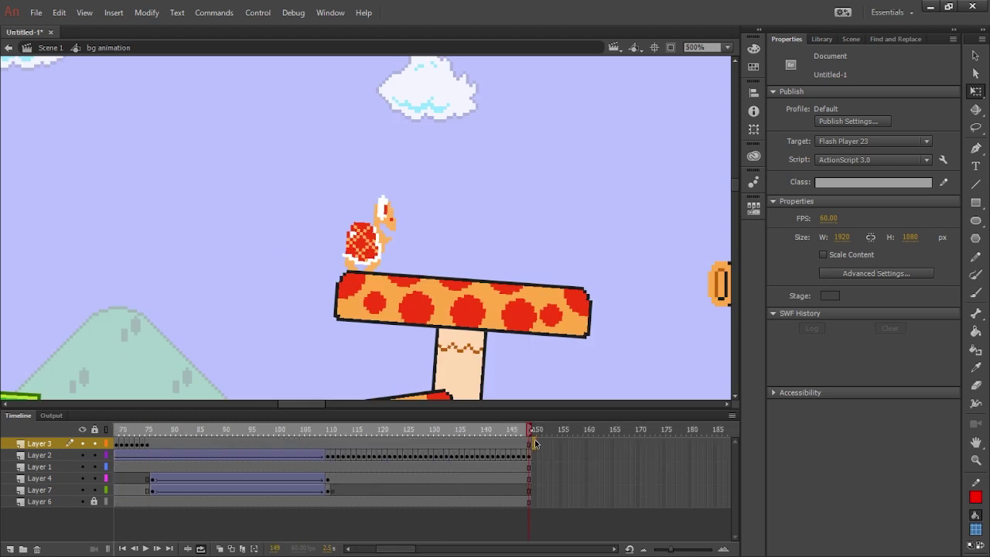
{"action": "key", "text": "F6"}
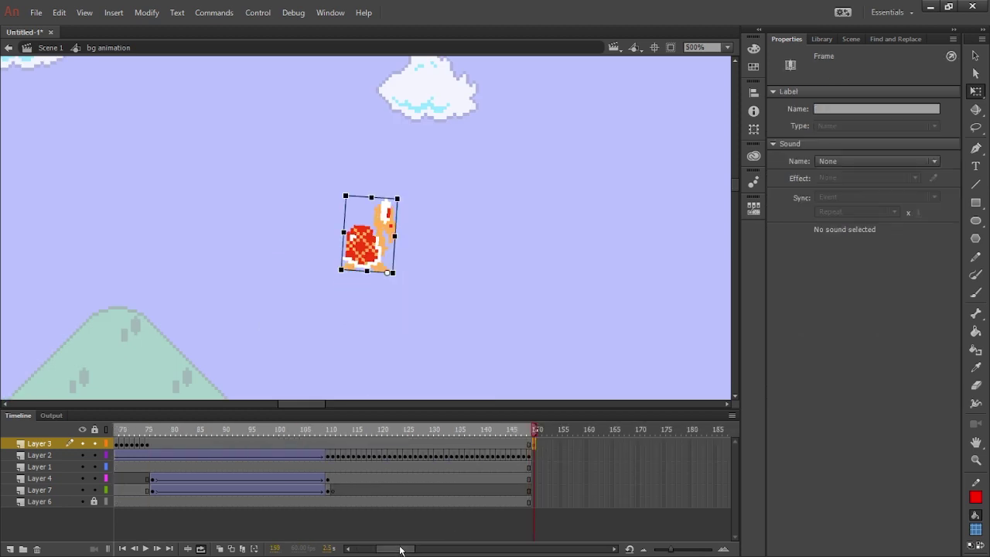
{"action": "mouse_move", "coordinate": [401, 548]}
{"action": "left_mouse_down"}
{"action": "mouse_move", "coordinate": [377, 548]}
{"action": "mouse_move", "coordinate": [413, 550]}
{"action": "left_mouse_up"}
{"action": "left_click", "coordinate": [116, 444]}
{"action": "key", "text": "ctrl+x"}
{"action": "key", "text": "ctrl+shift+v"}
{"action": "left_click", "coordinate": [402, 442]}
{"action": "left_click", "coordinate": [406, 445]}
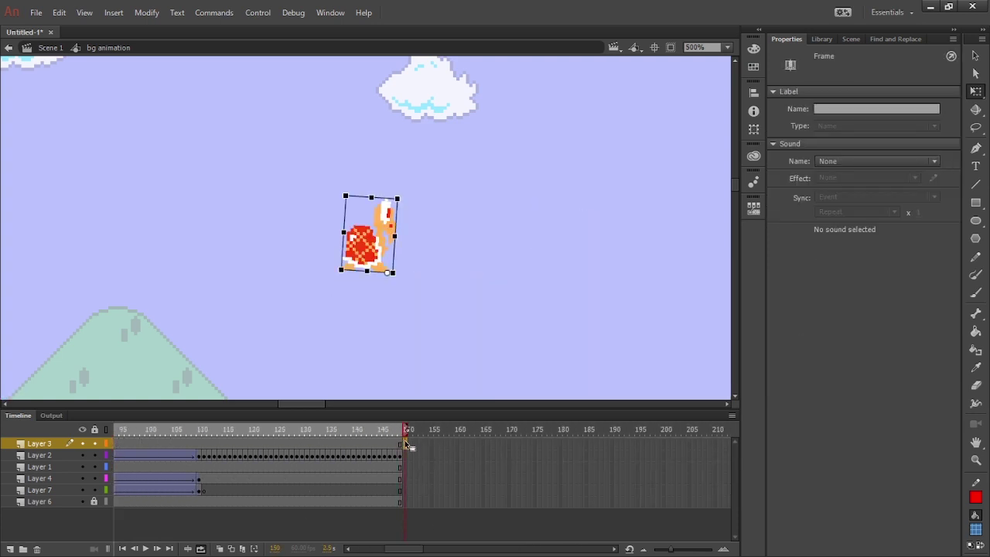
{"action": "key", "text": "Delete"}
{"action": "key", "text": "ctrl+shift+v"}
- Paste the right-facing koopa from frame 149 in place at frame 150 and move it to the platform's right end
{"action": "left_click", "coordinate": [400, 445]}
{"action": "left_click", "coordinate": [370, 247]}
{"action": "key", "text": "ctrl+c"}
{"action": "left_click", "coordinate": [405, 445]}
{"action": "key", "text": "ctrl+shift+v"}
{"action": "left_click_drag", "start_coordinate": [371, 257], "coordinate": [573, 272]}
- Nudge the right-facing koopa at frame 150 until it lines up with the left-facing copy
{"action": "key", "text": "ctrl+equal"}
{"action": "key", "text": "ctrl+equal"}
{"action": "key", "text": "Left"}
{"action": "key", "text": "Left"}
{"action": "key", "text": "Left"}
{"action": "key", "text": "Right"}
{"action": "key", "text": "Right"}
{"action": "key", "text": "Right"}
{"action": "key", "text": "Right"}
{"action": "key", "text": "Right"}
{"action": "key", "text": "Right"}
{"action": "key", "text": "Up"}
{"action": "key", "text": "Up"}
{"action": "key", "text": "Up"}
{"action": "left_click", "coordinate": [667, 250]}
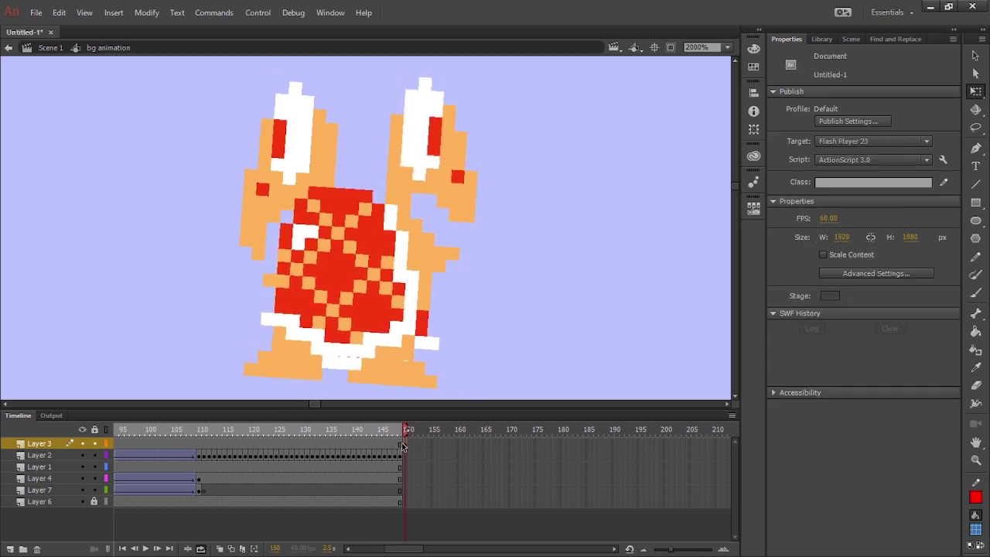
- Delete the left-facing guide koopa from frame 150
{"action": "left_click", "coordinate": [434, 376]}
{"action": "left_click", "coordinate": [252, 198]}
{"action": "key", "text": "Delete"}
- Create a classic tween on Layer 3 for the koopa's rightward walk from frame 75 to frame 150
{"action": "right_click", "coordinate": [371, 444]}
{"action": "left_click", "coordinate": [486, 108]}
{"action": "key", "text": "ctrl+minus"}
{"action": "key", "text": "ctrl+minus"}
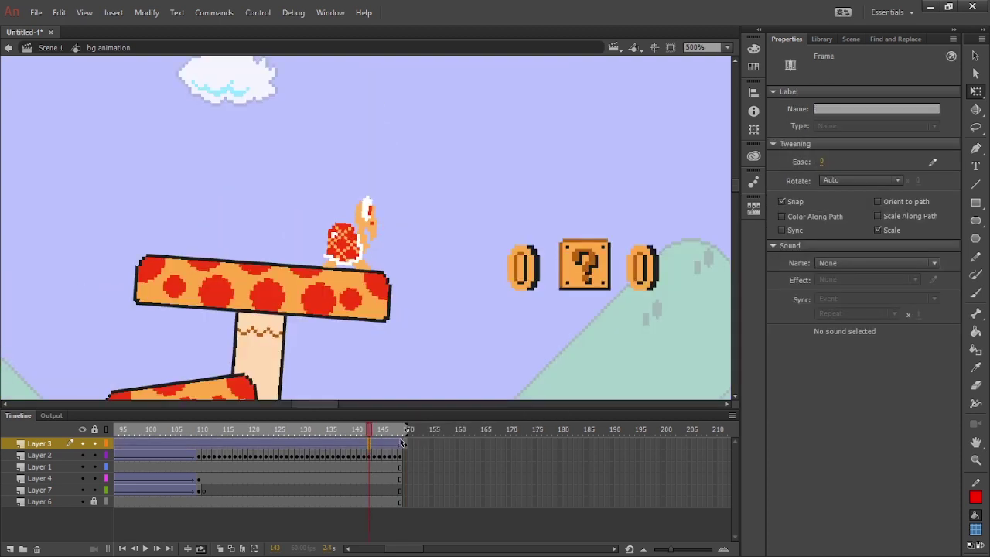
- Convert the rightward walk tween to frame-by-frame animation and remove the surplus frame 150 from Layer 3
{"action": "right_click", "coordinate": [391, 444]}
{"action": "left_click", "coordinate": [464, 125]}
{"action": "right_click", "coordinate": [404, 444]}
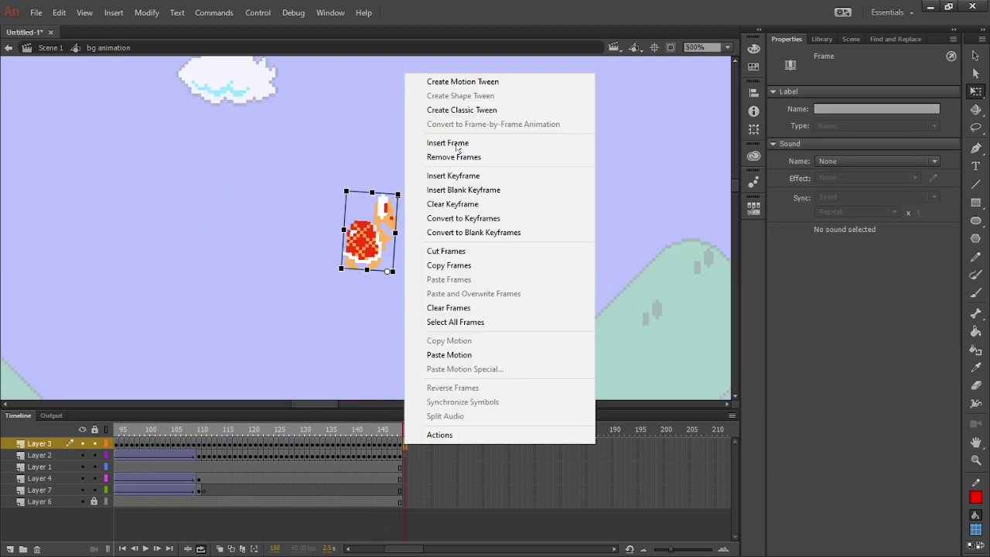
{"action": "left_click", "coordinate": [457, 144]}
- Play the looping animation to check the koopa's full walk cycle, return to frame 1 and turn looping off
{"action": "key", "text": "Return"}
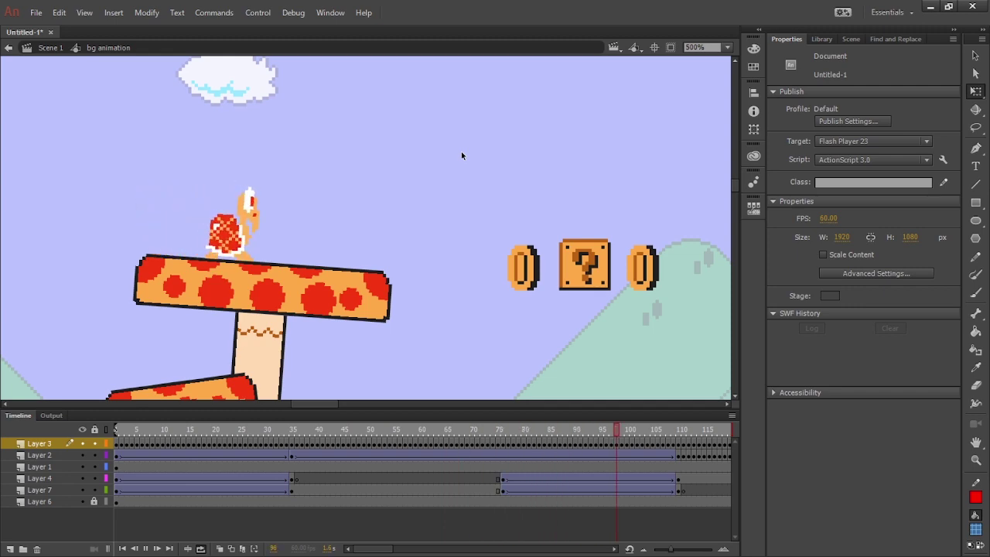
{"action": "key", "text": "ctrl+minus"}
{"action": "key", "text": "ctrl+minus"}
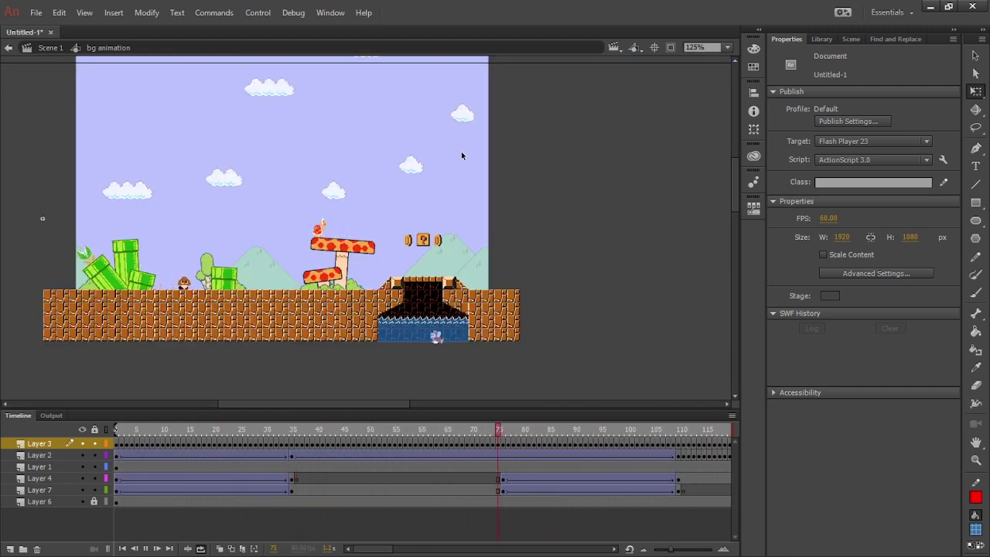
{"action": "key", "text": "ctrl+equal"}
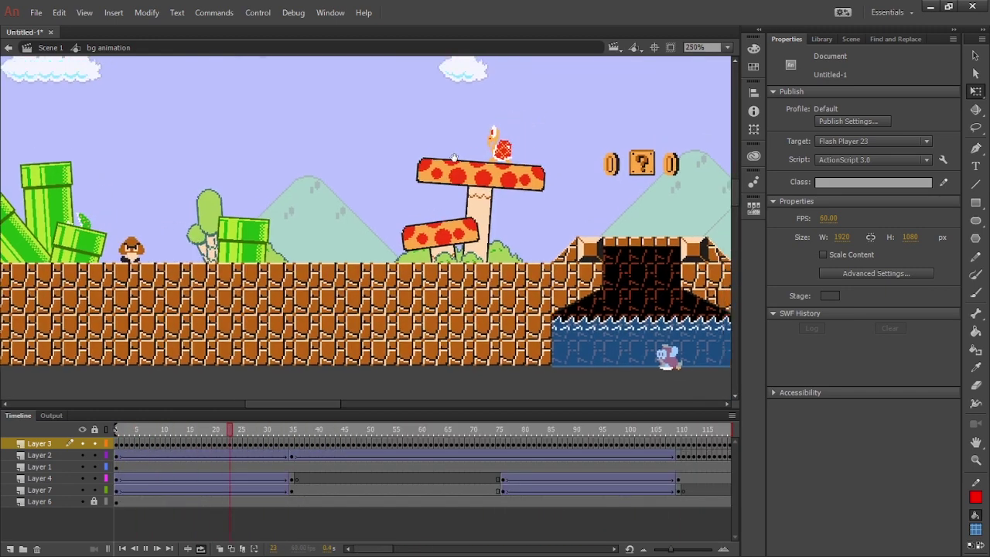
{"action": "left_click_drag", "start_coordinate": [446, 165], "coordinate": [266, 195]}
{"action": "left_click", "coordinate": [146, 549]}
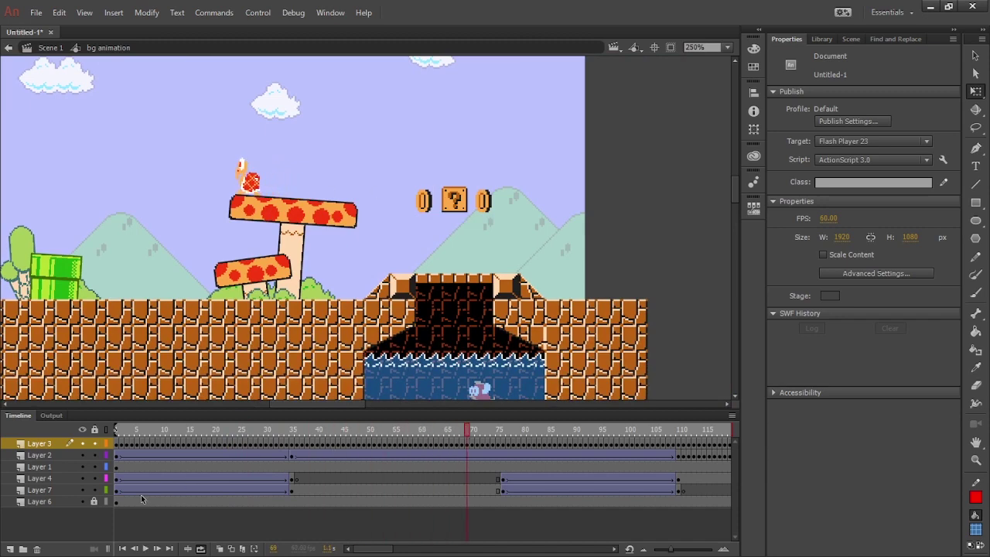
{"action": "left_click", "coordinate": [122, 549]}
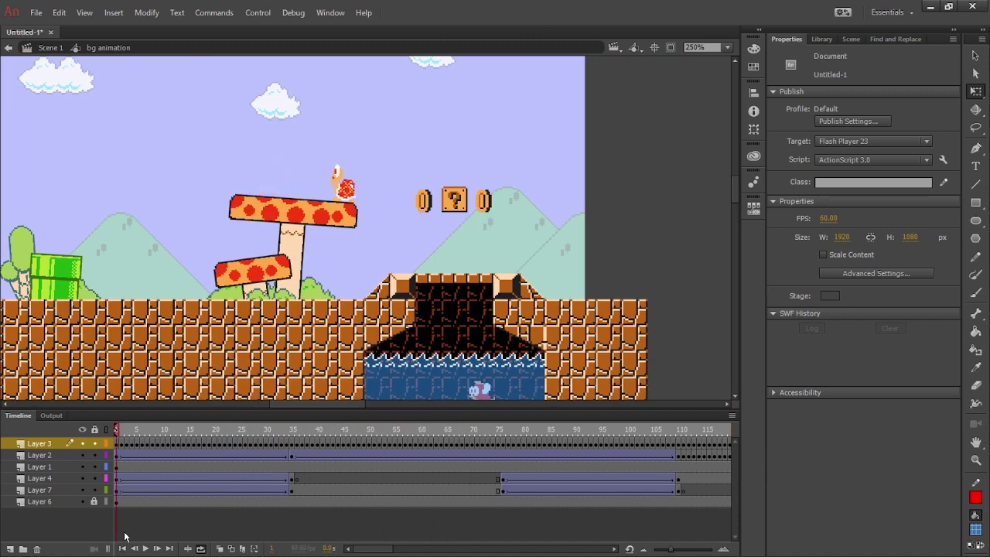
{"action": "left_click", "coordinate": [199, 550]}
- Add a layer between Layer 1 and Layer 4 and paste the cut artwork onto it in place
{"action": "left_click_drag", "start_coordinate": [538, 341], "coordinate": [494, 286]}
{"action": "left_click", "coordinate": [444, 346]}
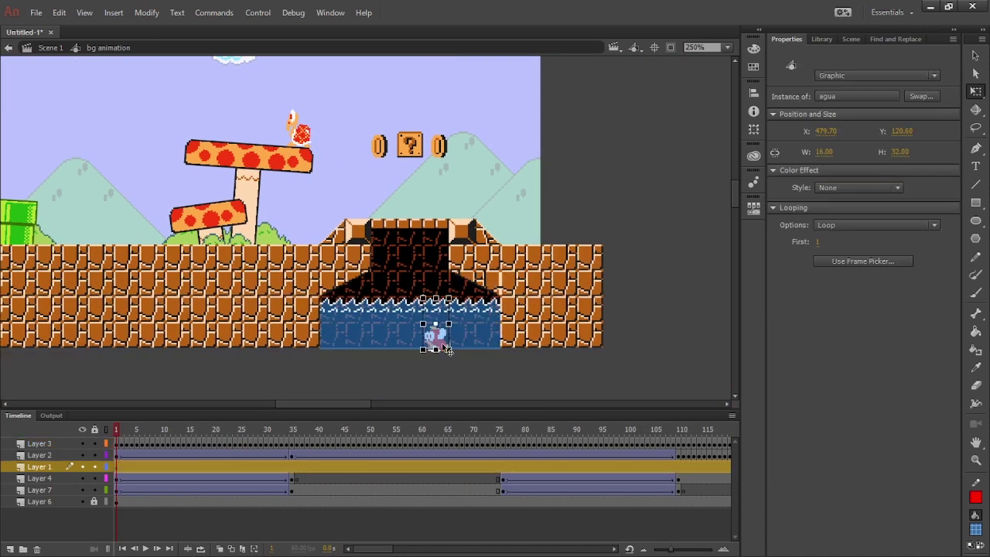
{"action": "left_click", "coordinate": [84, 466]}
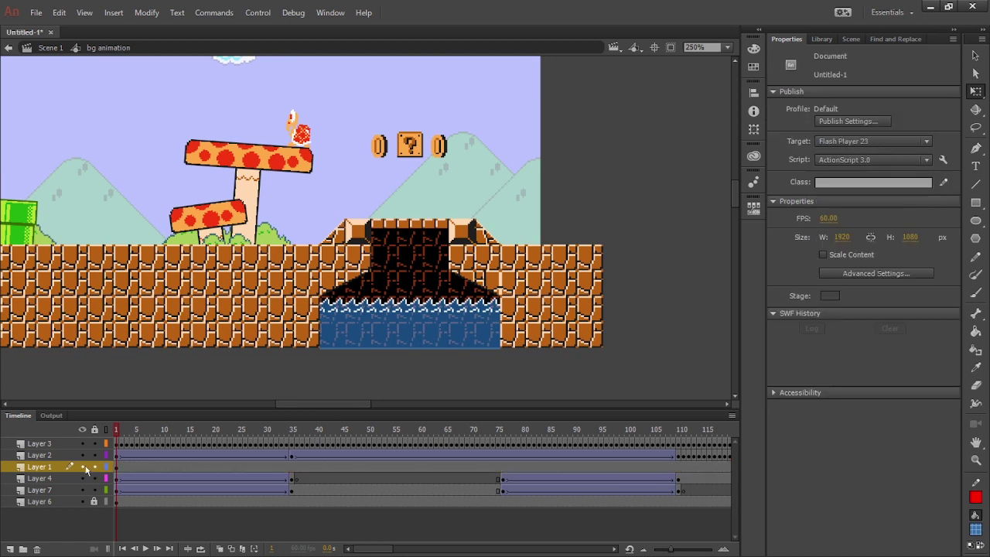
{"action": "left_click", "coordinate": [62, 479]}
{"action": "left_click", "coordinate": [10, 549]}
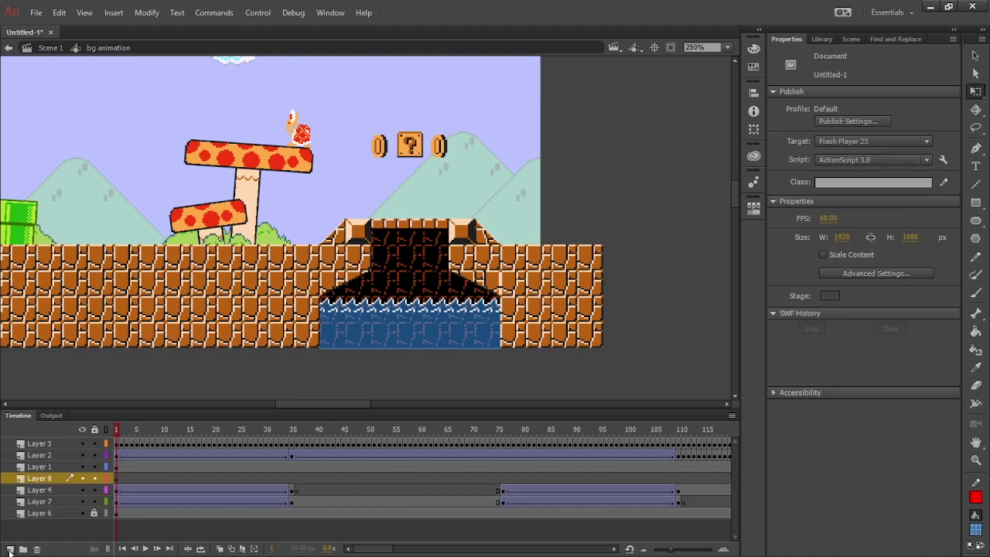
{"action": "key", "text": "ctrl+shift+v"}
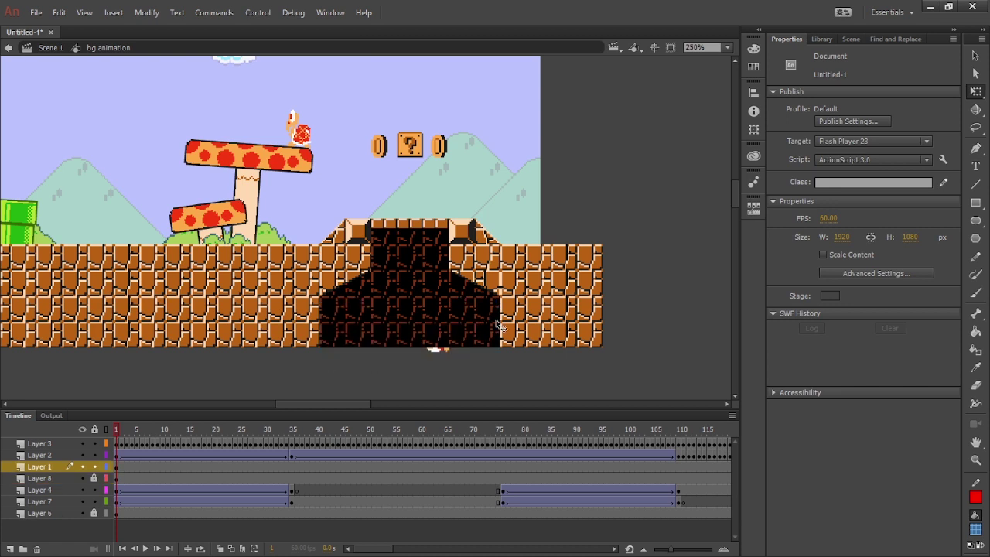
- Convert the pool's row of water tiles on Layer 1 into a graphic symbol named "water"
{"action": "left_click", "coordinate": [497, 325]}
{"action": "key", "text": "F8"}
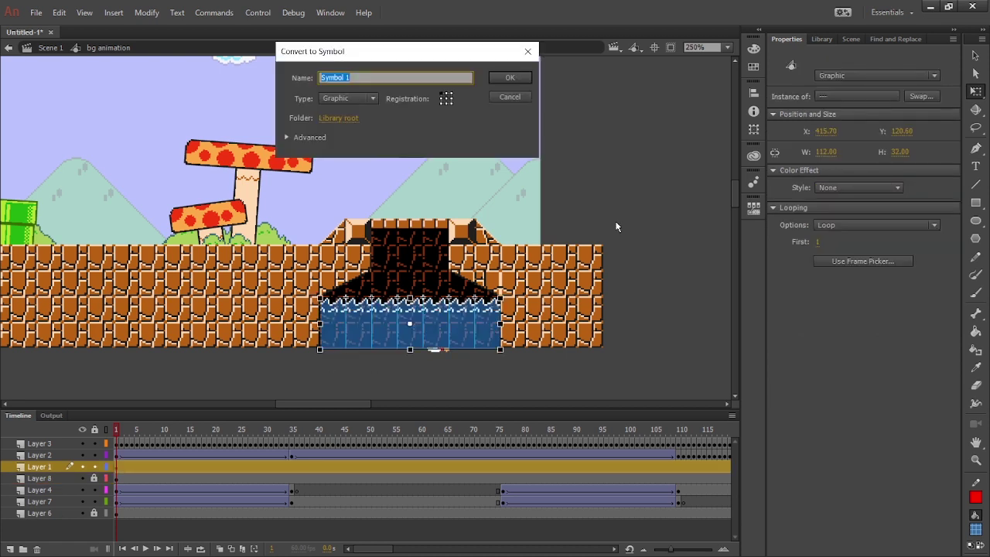
{"action": "type", "text": "wat"}
{"action": "type", "text": "er"}
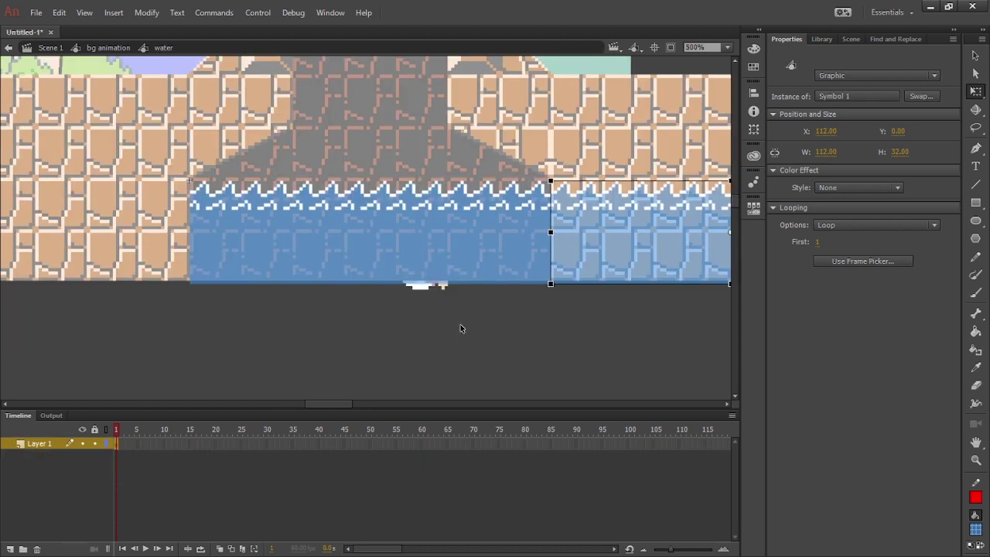
- Inside the water symbol, move the second water strip in place onto its own new layer, adjoining the first strip
{"action": "left_click", "coordinate": [460, 328]}
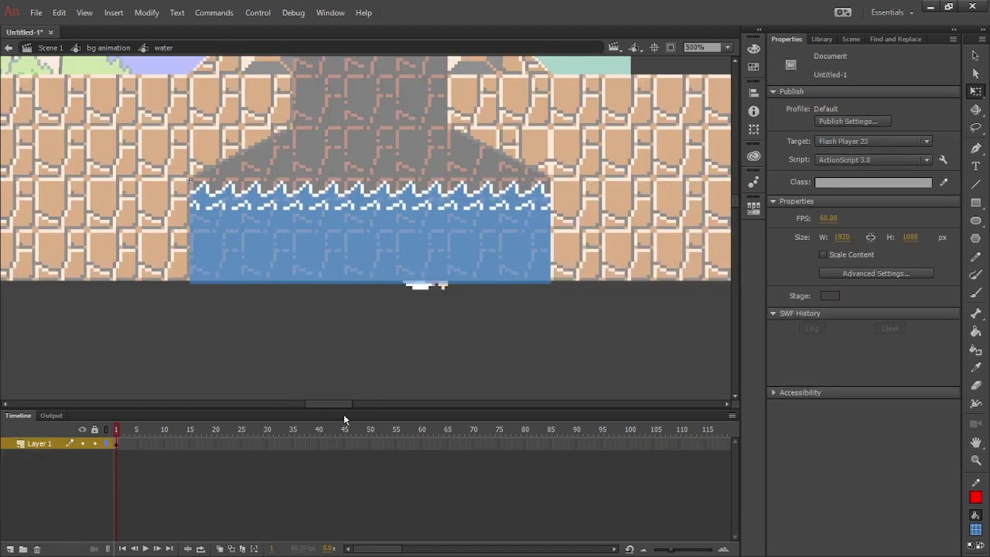
{"action": "left_click", "coordinate": [10, 549]}
{"action": "key", "text": "ctrl+shift+v"}
{"action": "left_click", "coordinate": [321, 345]}
{"action": "left_click_drag", "start_coordinate": [376, 324], "coordinate": [301, 342]}
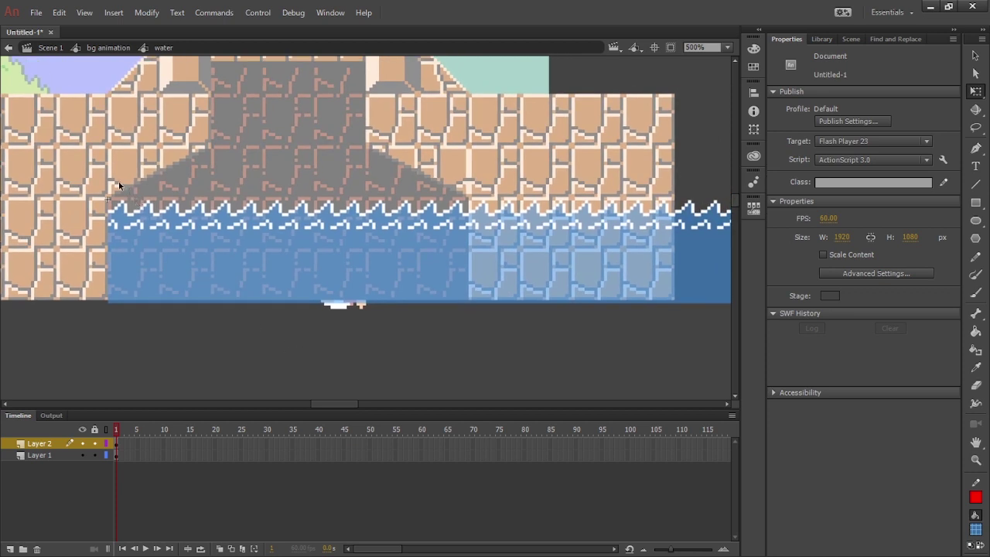
- Extend both water strip layers to frame 150
{"action": "key", "text": "F5"}
{"action": "key", "text": "F5"}
{"action": "key", "text": "F5"}
{"action": "key", "text": "F5"}
{"action": "key", "text": "F5"}
{"action": "key", "text": "F5"}
{"action": "key", "text": "F5"}
{"action": "key", "text": "F5"}
{"action": "key", "text": "F5"}
{"action": "key", "text": "F5"}
{"action": "key", "text": "F5"}
{"action": "key", "text": "F5"}
{"action": "key", "text": "F5"}
{"action": "key", "text": "F5"}
{"action": "key", "text": "F5"}
{"action": "key", "text": "F5"}
{"action": "key", "text": "F5"}
{"action": "key", "text": "F5"}
{"action": "key", "text": "F5"}
{"action": "key", "text": "F5"}
{"action": "left_click_drag", "start_coordinate": [378, 549], "coordinate": [396, 551]}
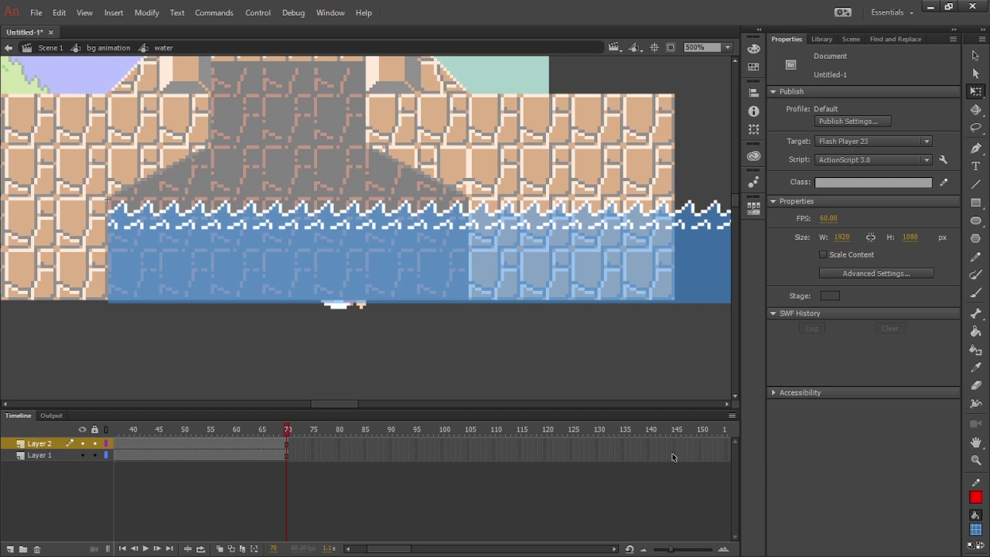
{"action": "left_click", "coordinate": [700, 455], "text": "shift"}
{"action": "key", "text": "F5"}
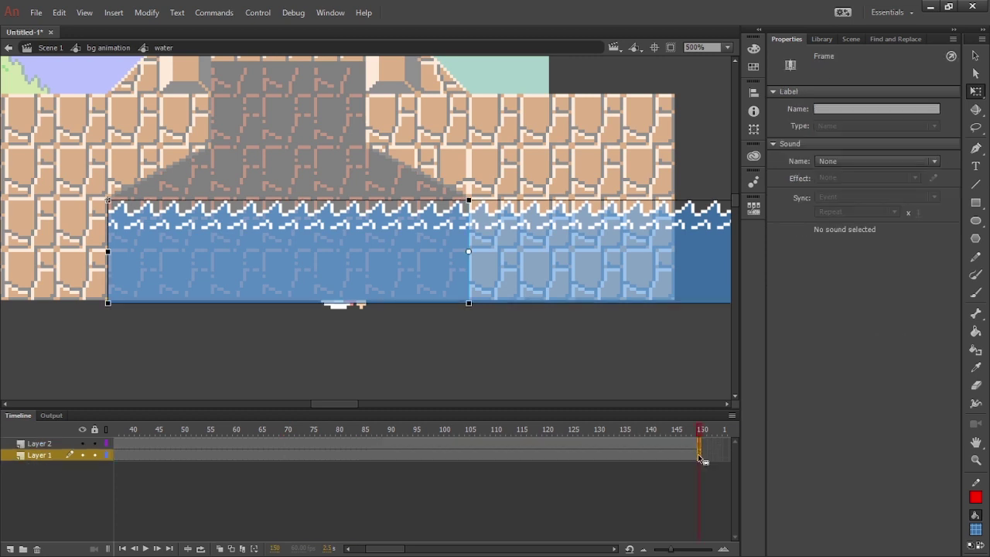
- Keyframe both water strips at frame 150 and shift them left until the second strip fills the pool
{"action": "key", "text": "shift+Left"}
{"action": "key", "text": "shift+Left"}
{"action": "key", "text": "shift+Left"}
{"action": "key", "text": "shift+Left"}
{"action": "key", "text": "shift+Left"}
{"action": "key", "text": "shift+Left"}
{"action": "key", "text": "shift+Left"}
{"action": "key", "text": "shift+Left"}
{"action": "key", "text": "shift+Left"}
{"action": "key", "text": "shift+Left"}
{"action": "key", "text": "shift+Left"}
{"action": "key", "text": "shift+Left"}
{"action": "key", "text": "shift+Left"}
{"action": "key", "text": "shift+Left"}
{"action": "key", "text": "shift+Left"}
{"action": "key", "text": "shift+Left"}
{"action": "key", "text": "shift+Left"}
{"action": "key", "text": "shift+Left"}
{"action": "key", "text": "shift+Left"}
{"action": "key", "text": "shift+Left"}
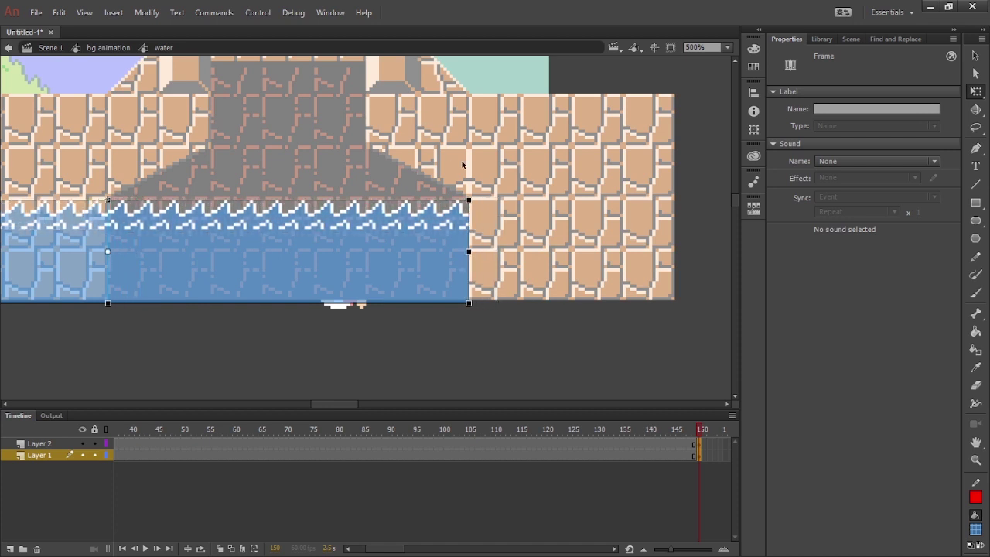
- Create classic tweens on both water layers from frame 1 to frame 150 and play the leftward flow
{"action": "left_click_drag", "start_coordinate": [391, 456], "coordinate": [389, 442]}
{"action": "right_click", "coordinate": [389, 441]}
{"action": "left_click", "coordinate": [471, 105]}
{"action": "key", "text": "Return"}
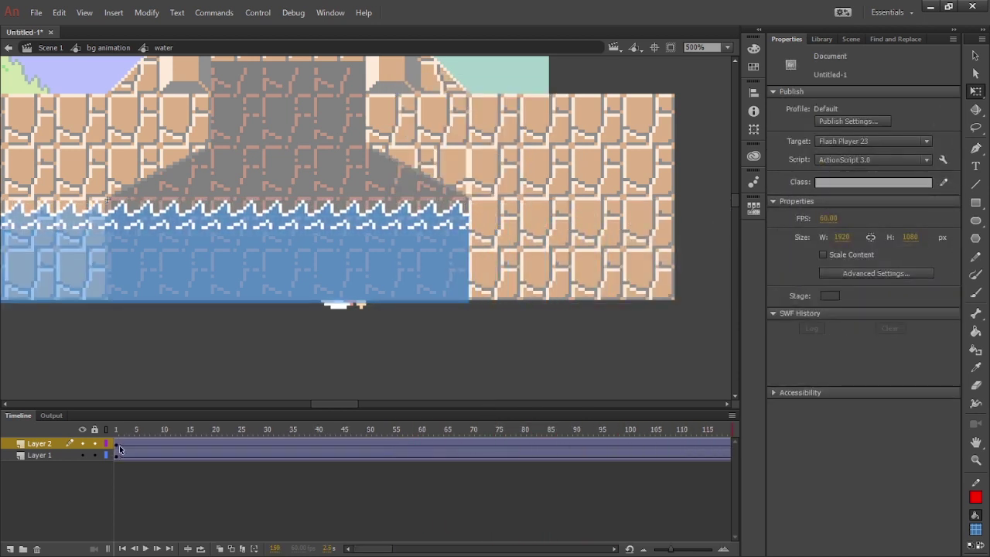
- Inside the water strip's nested symbol, keyframe the water slightly raised and classic-tween the rise from frame 1 to frame 15
{"action": "left_click", "coordinate": [117, 446]}
{"action": "left_click", "coordinate": [209, 223]}
{"action": "double_click", "coordinate": [209, 222]}
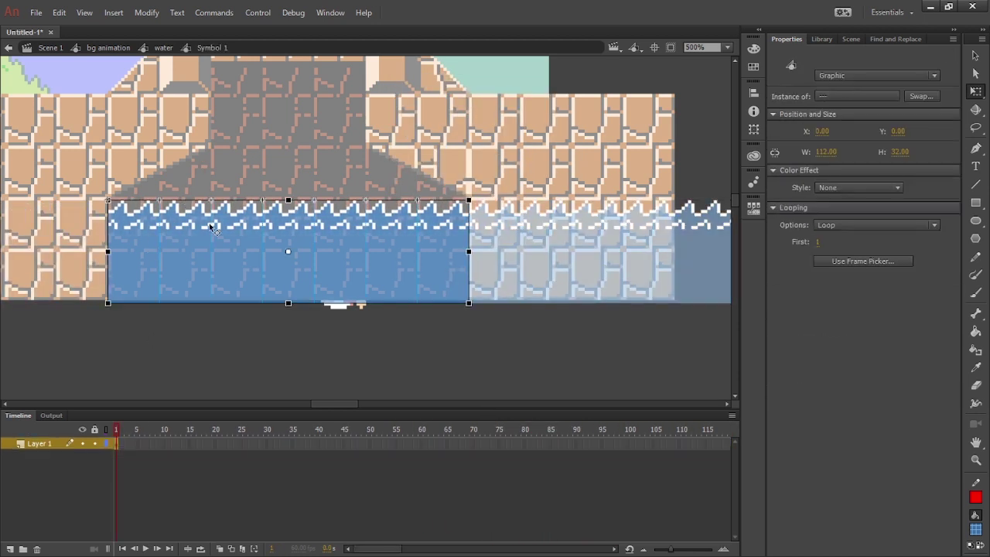
{"action": "left_click", "coordinate": [103, 154]}
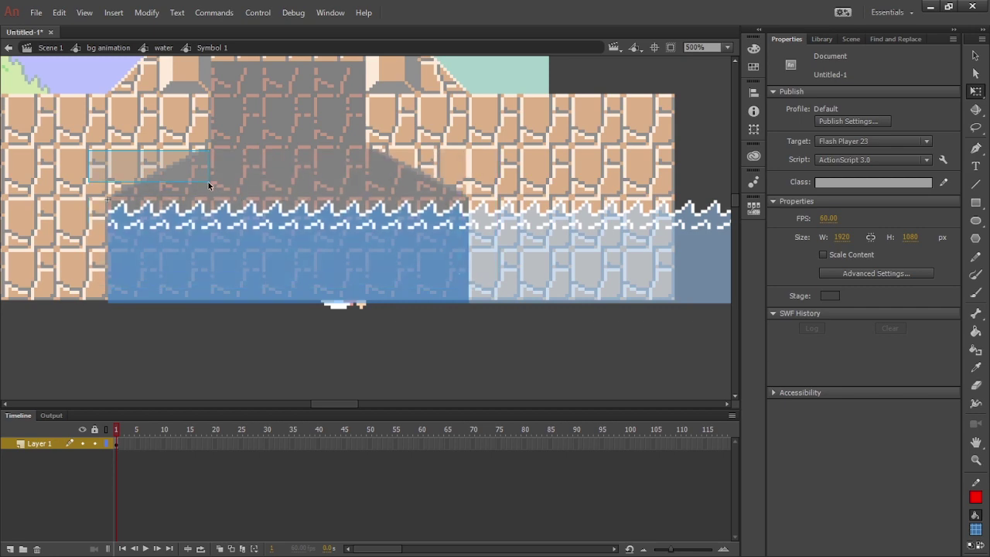
{"action": "left_click", "coordinate": [240, 444]}
{"action": "key", "text": "F6"}
{"action": "key", "text": "Up"}
{"action": "key", "text": "Up"}
{"action": "right_click", "coordinate": [209, 444]}
{"action": "left_click", "coordinate": [255, 130]}
{"action": "left_click_drag", "start_coordinate": [209, 430], "coordinate": [189, 444]}
- Bring the water back to its original height at frame 30 with a classic tween from frame 15, and add a keyframe at frame 45
{"action": "left_click", "coordinate": [369, 443]}
{"action": "key", "text": "F6"}
{"action": "key", "text": "ctrl+z"}
{"action": "left_click", "coordinate": [266, 443]}
{"action": "key", "text": "F6"}
{"action": "right_click", "coordinate": [230, 443]}
{"action": "key", "text": "Down"}
{"action": "key", "text": "Down"}
{"action": "left_click", "coordinate": [627, 165]}
{"action": "key", "text": "Return"}
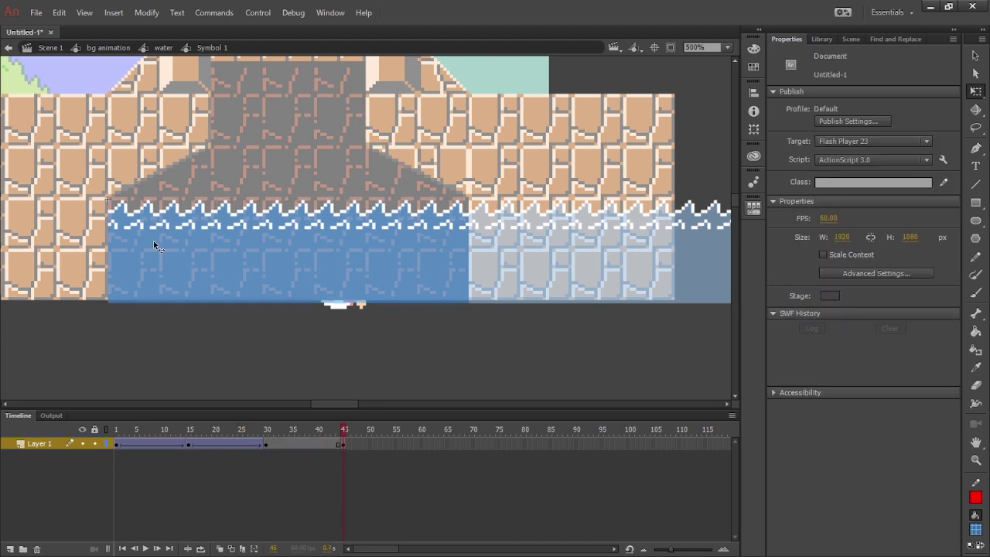
- Lower the water slightly at frame 45 and create a classic tween from frame 30 to frame 45
{"action": "left_click", "coordinate": [153, 240]}
{"action": "key", "text": "Down"}
{"action": "key", "text": "Down"}
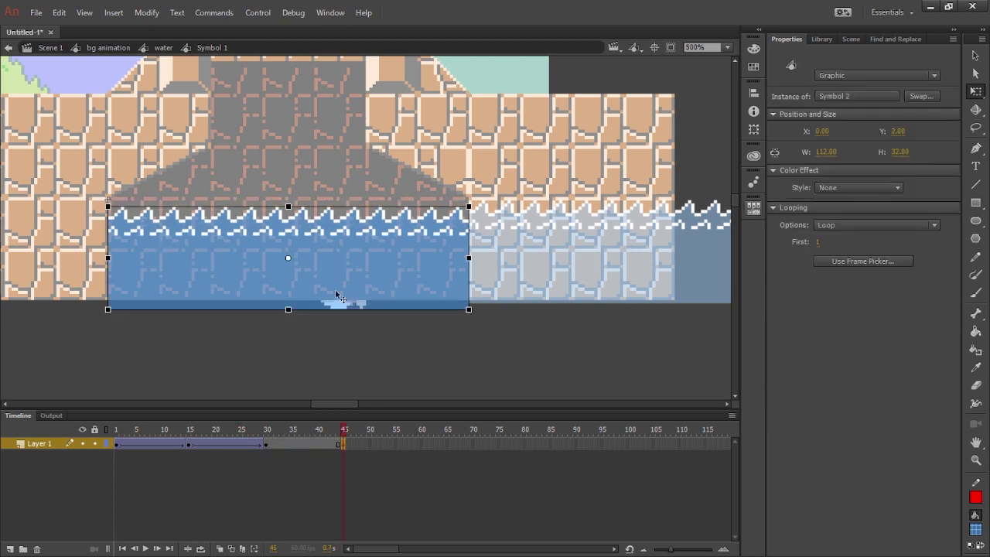
{"action": "right_click", "coordinate": [313, 448]}
{"action": "left_click", "coordinate": [356, 111]}
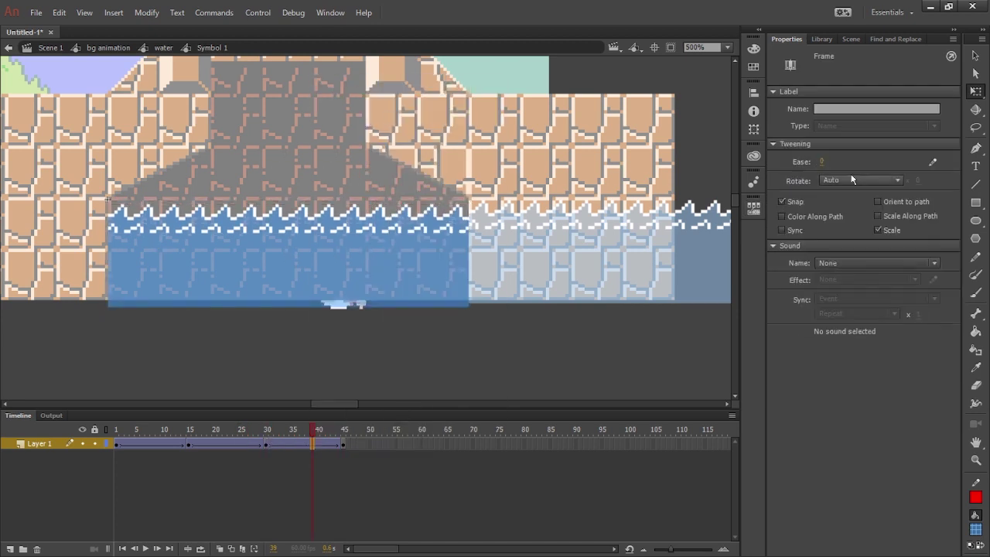
- Extend the layer to frame 60, keyframe the water there at its original height, and classic-tween the rise from frame 45
{"action": "key", "text": "F5"}
{"action": "key", "text": "F5"}
{"action": "key", "text": "F5"}
{"action": "key", "text": "F5"}
{"action": "key", "text": "F5"}
{"action": "key", "text": "F5"}
{"action": "key", "text": "F5"}
{"action": "key", "text": "F5"}
{"action": "key", "text": "F5"}
{"action": "key", "text": "F5"}
{"action": "key", "text": "F5"}
{"action": "key", "text": "F5"}
{"action": "key", "text": "F5"}
{"action": "key", "text": "F5"}
{"action": "key", "text": "F5"}
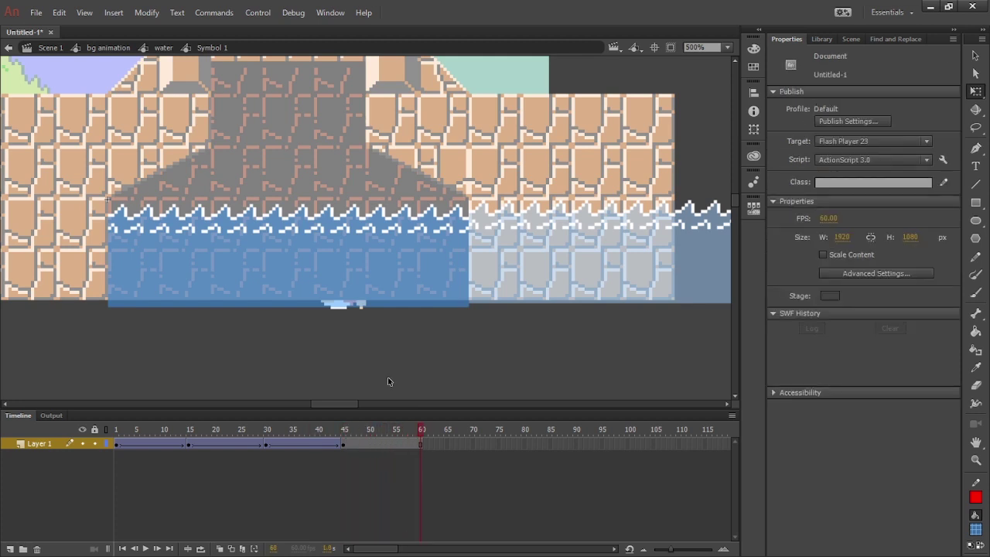
{"action": "key", "text": "F6"}
{"action": "left_click", "coordinate": [419, 445]}
{"action": "key", "text": "Up"}
{"action": "right_click", "coordinate": [403, 445]}
{"action": "left_click", "coordinate": [479, 111]}
- Convert the 60-frame water bobbing tweens to frame-by-frame animation, remove frame 60 and play the result
{"action": "left_click_drag", "start_coordinate": [376, 445], "coordinate": [133, 444]}
{"action": "right_click", "coordinate": [141, 443]}
{"action": "left_click", "coordinate": [208, 122]}
{"action": "right_click", "coordinate": [422, 445]}
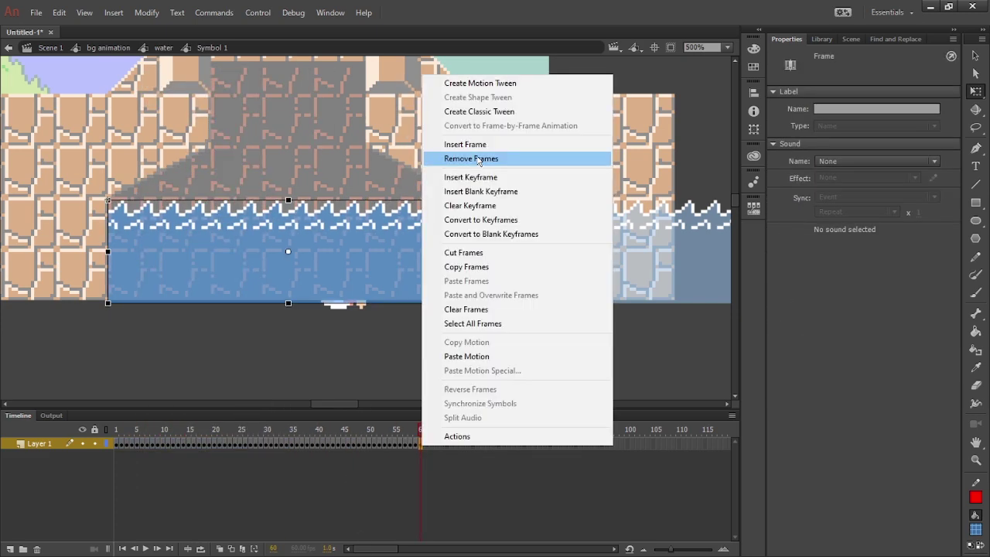
{"action": "left_click", "coordinate": [479, 158]}
{"action": "key", "text": "Return"}
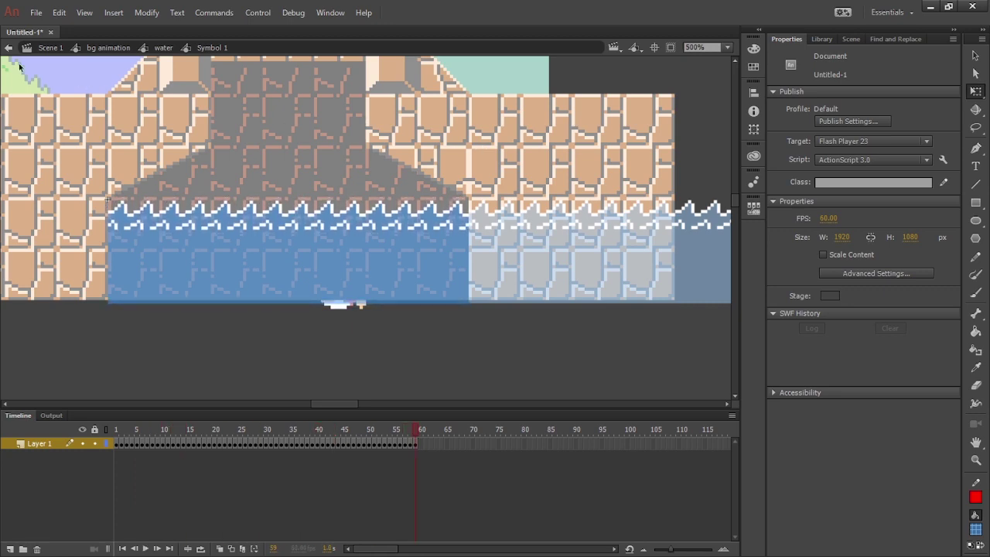
- Return to the water symbol, extend the loop range to its last frame and play the combined water movement
{"action": "left_click", "coordinate": [8, 48]}
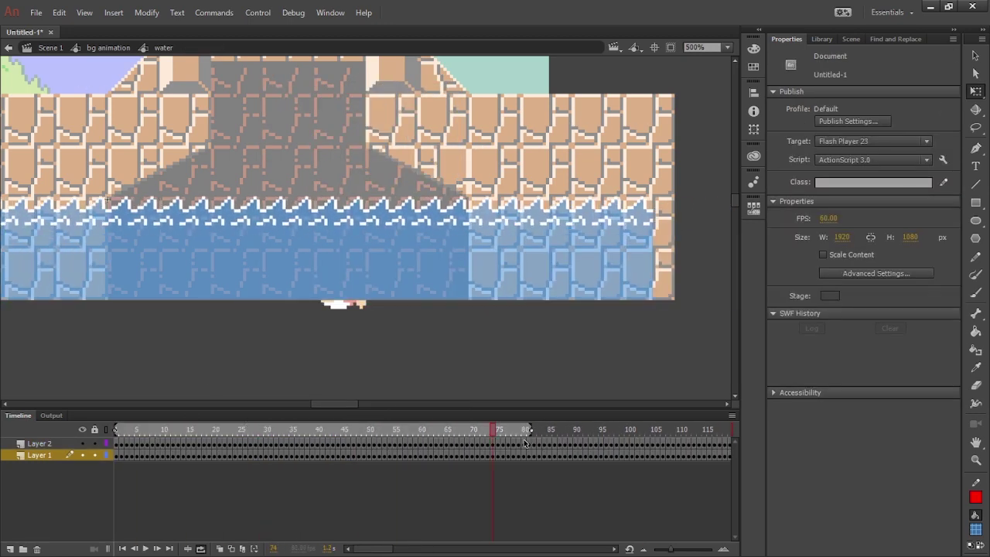
{"action": "left_click_drag", "start_coordinate": [531, 430], "coordinate": [893, 428]}
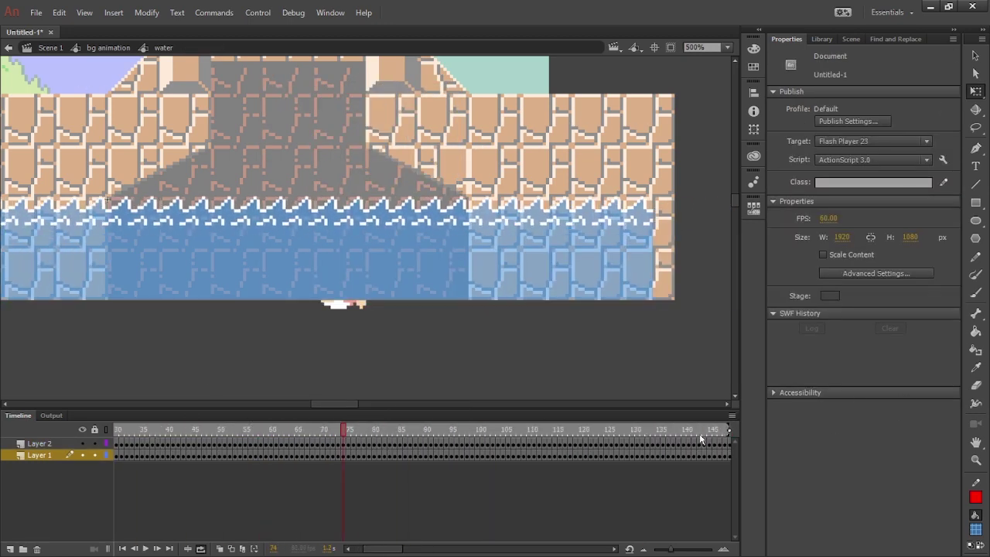
{"action": "left_click_drag", "start_coordinate": [393, 551], "coordinate": [399, 551]}
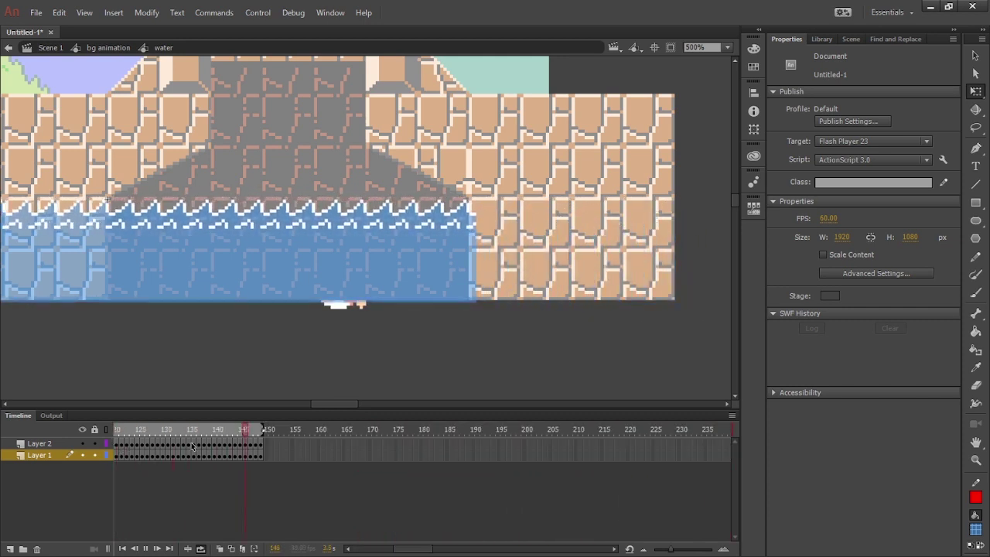
{"action": "left_click", "coordinate": [170, 548]}
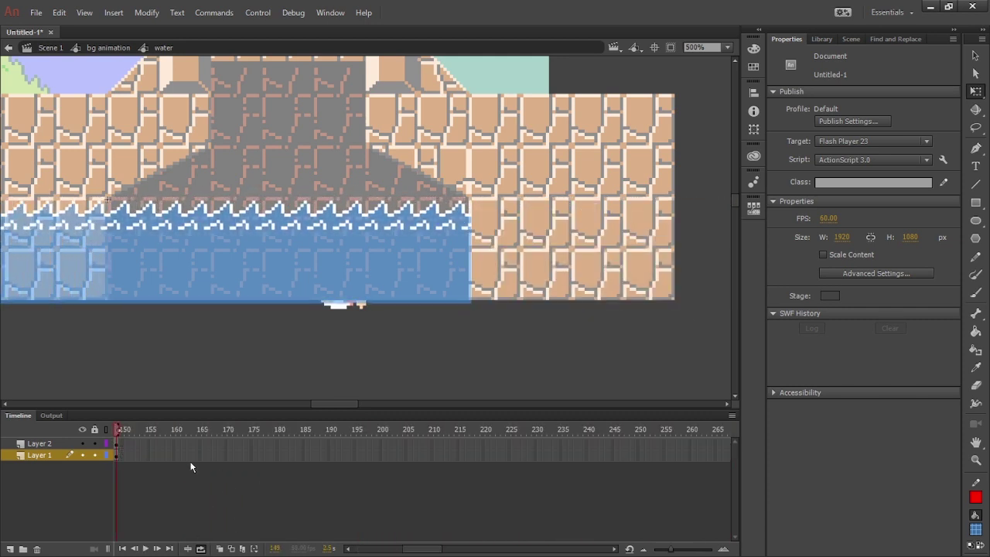
{"action": "key", "text": "Return"}
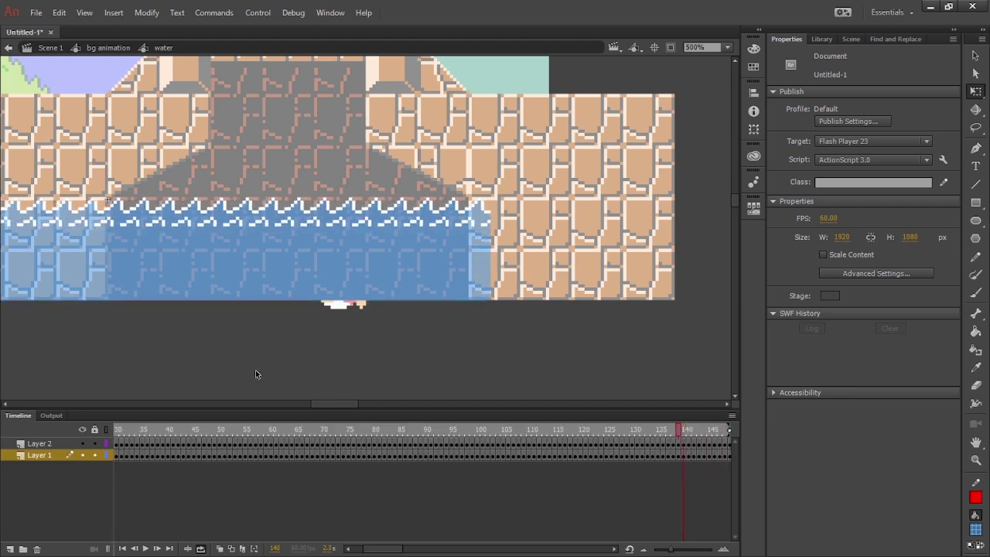
{"action": "double_click", "coordinate": [468, 375]}
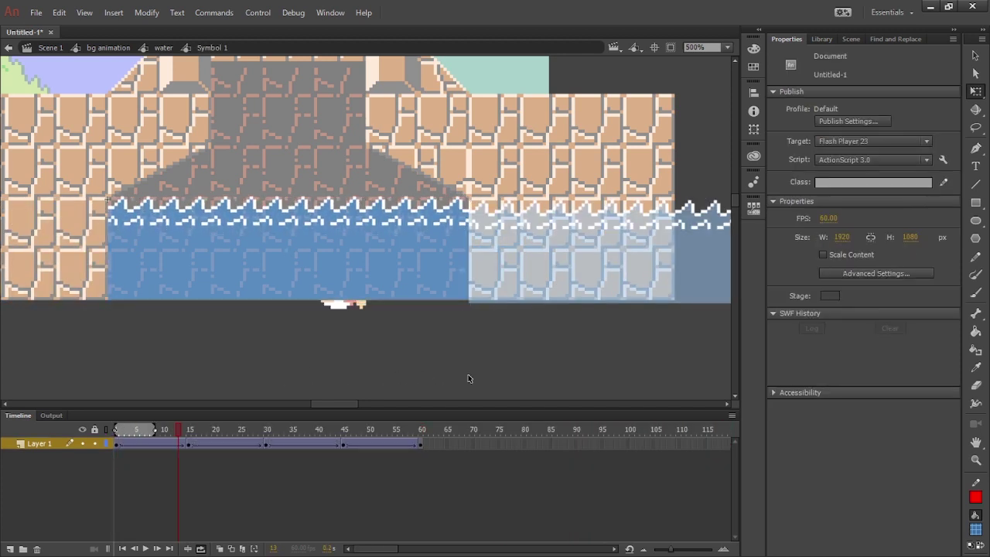
{"action": "left_click", "coordinate": [385, 446]}
{"action": "key", "text": "shift+F5"}
{"action": "left_click", "coordinate": [307, 445]}
{"action": "key", "text": "shift+F5"}
{"action": "key", "text": "shift+F5"}
{"action": "key", "text": "shift+F5"}
{"action": "key", "text": "shift+F5"}
{"action": "key", "text": "shift+F5"}
{"action": "left_click", "coordinate": [204, 445]}
{"action": "key", "text": "shift+F5"}
{"action": "key", "text": "shift+F5"}
{"action": "key", "text": "shift+F5"}
{"action": "key", "text": "shift+F5"}
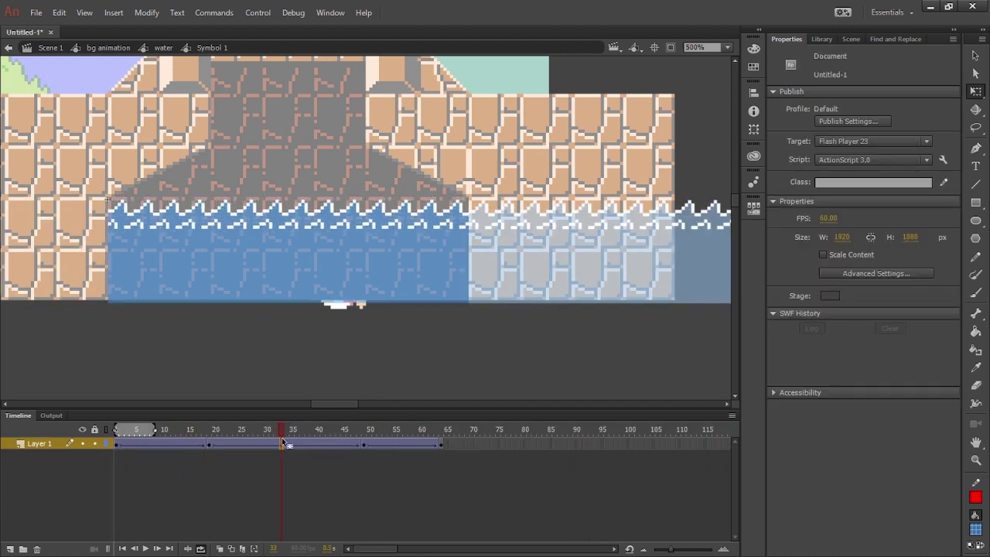
- Lengthen each of the four water bobbing tweens by four frames so the cycle spans to frame 76
{"action": "left_click", "coordinate": [184, 444]}
{"action": "key", "text": "F5"}
{"action": "key", "text": "F5"}
{"action": "key", "text": "F5"}
{"action": "key", "text": "F5"}
{"action": "left_click", "coordinate": [281, 445]}
{"action": "left_click", "coordinate": [379, 446]}
{"action": "key", "text": "F5"}
{"action": "key", "text": "F5"}
{"action": "key", "text": "F5"}
{"action": "key", "text": "F5"}
{"action": "left_click", "coordinate": [480, 446]}
{"action": "key", "text": "F5"}
{"action": "key", "text": "F5"}
{"action": "key", "text": "F5"}
{"action": "key", "text": "F5"}
- Convert the lengthened bobbing tweens to frame-by-frame animation and remove the surplus frame 76
{"action": "left_click_drag", "start_coordinate": [452, 446], "coordinate": [193, 451]}
{"action": "right_click", "coordinate": [193, 451]}
{"action": "left_click", "coordinate": [325, 128]}
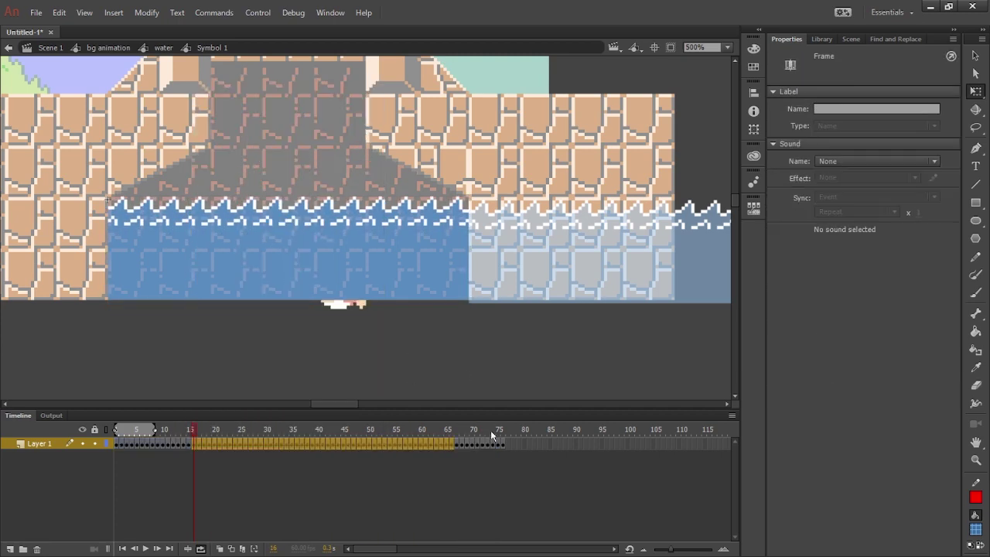
{"action": "right_click", "coordinate": [502, 449]}
{"action": "left_click", "coordinate": [514, 160]}
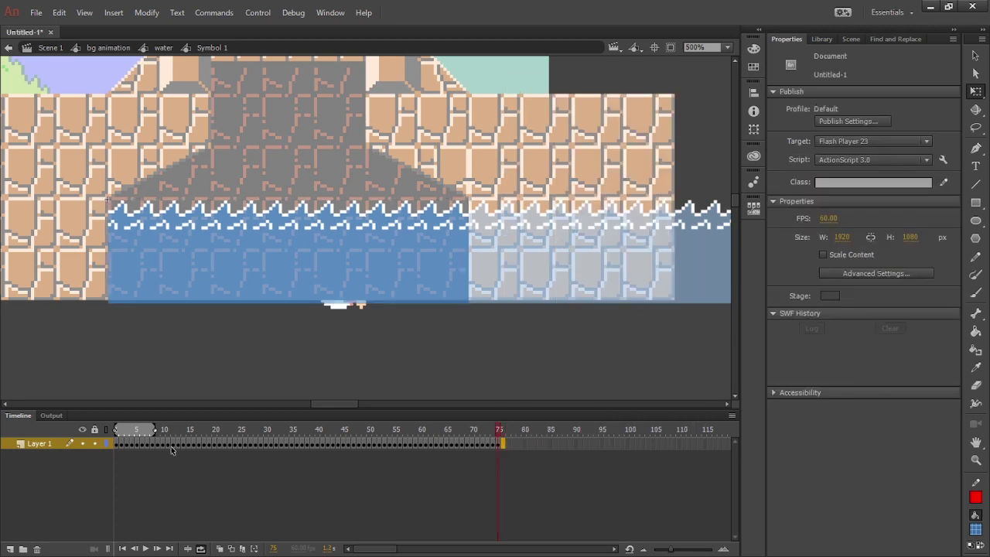
- Return to the water symbol, play it, and convert both layers' flow tweens to frame-by-frame animation
{"action": "double_click", "coordinate": [279, 397]}
{"action": "key", "text": "Return"}
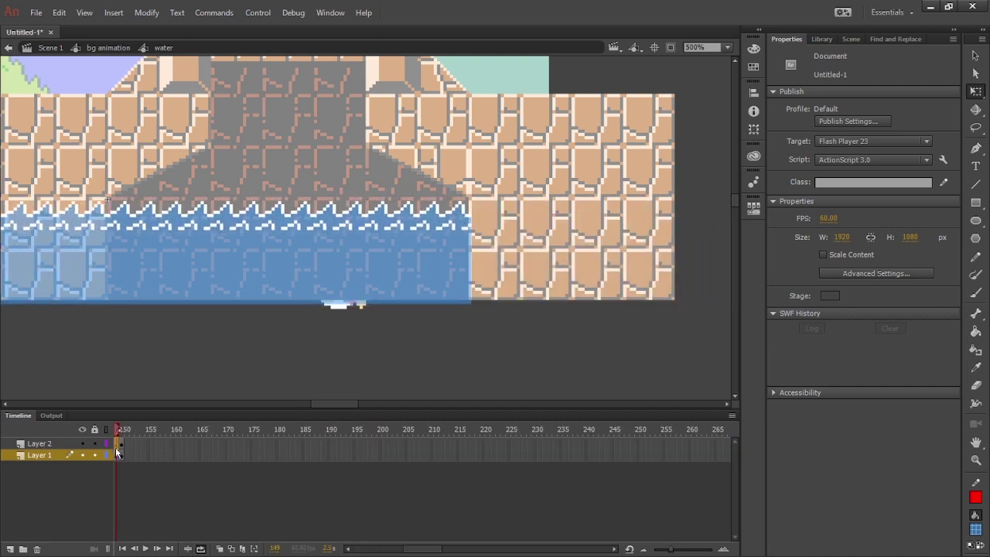
{"action": "right_click", "coordinate": [115, 454]}
{"action": "left_click", "coordinate": [205, 134]}
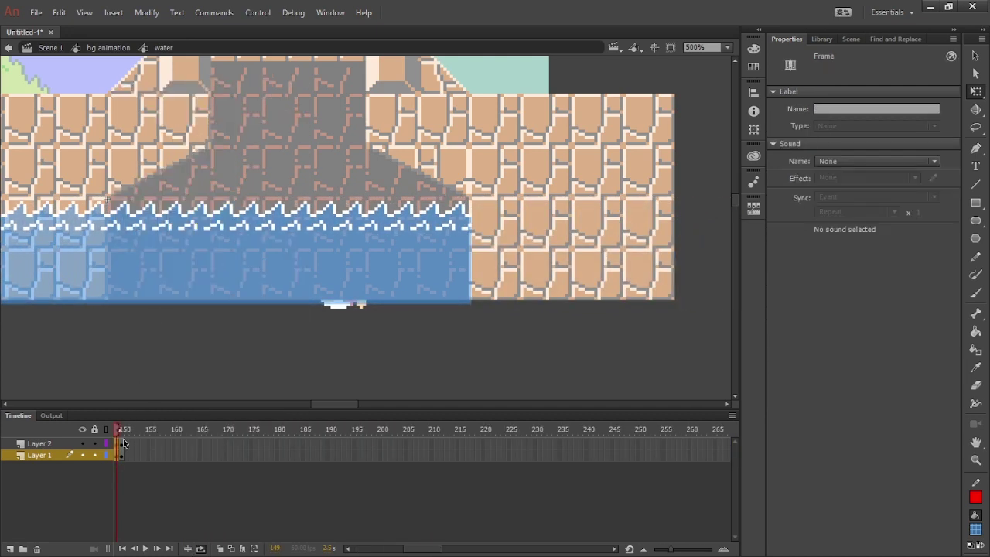
- Remove the surplus frame 150 from both water layers and play the flow loop
{"action": "right_click", "coordinate": [121, 459]}
{"action": "left_click", "coordinate": [185, 153]}
{"action": "key", "text": "Return"}
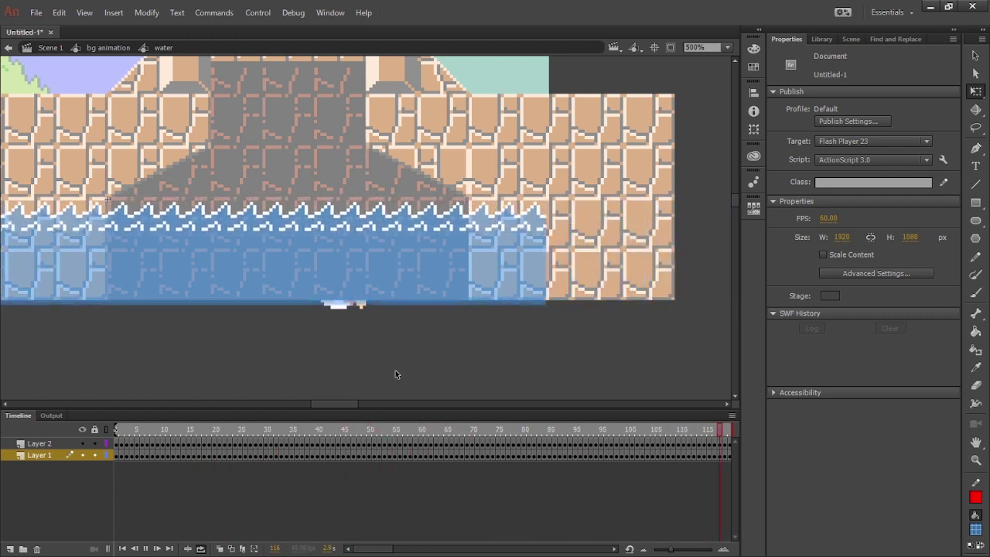
{"action": "left_click", "coordinate": [134, 548]}
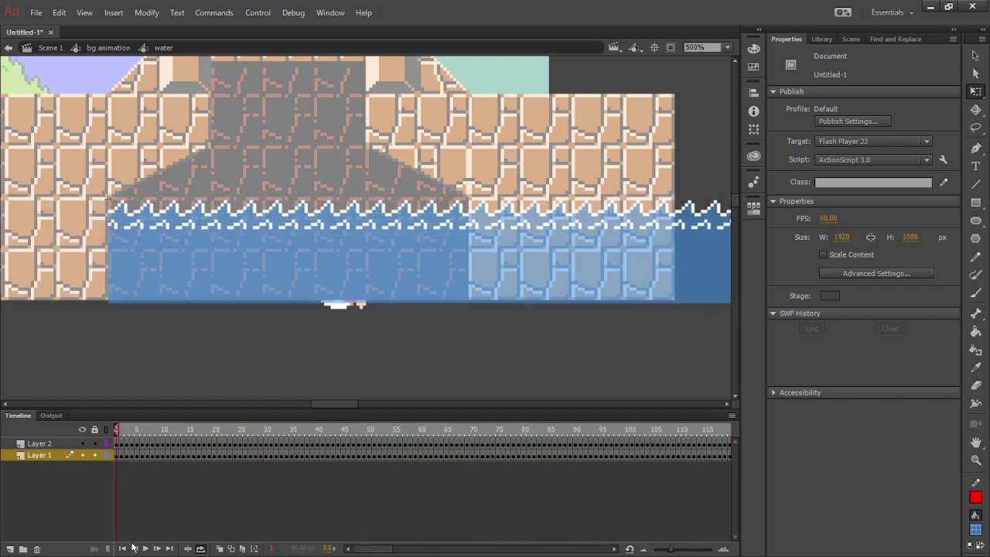
- Back in bg animation, move the ground bricks beside the water's near edge in place onto a new layer between Layer 3 and Layer 2
{"action": "double_click", "coordinate": [132, 285]}
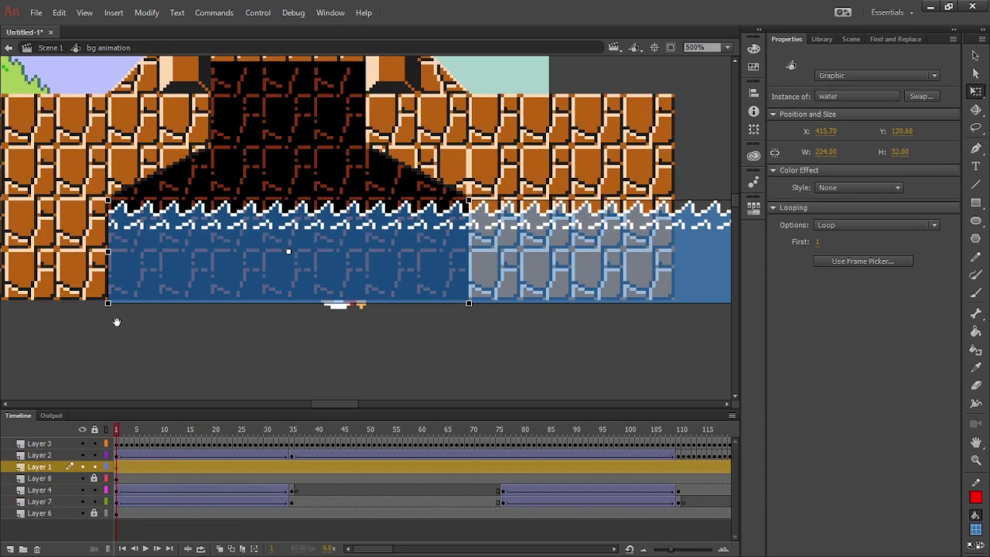
{"action": "left_click_drag", "start_coordinate": [133, 325], "coordinate": [314, 343]}
{"action": "left_click", "coordinate": [272, 291]}
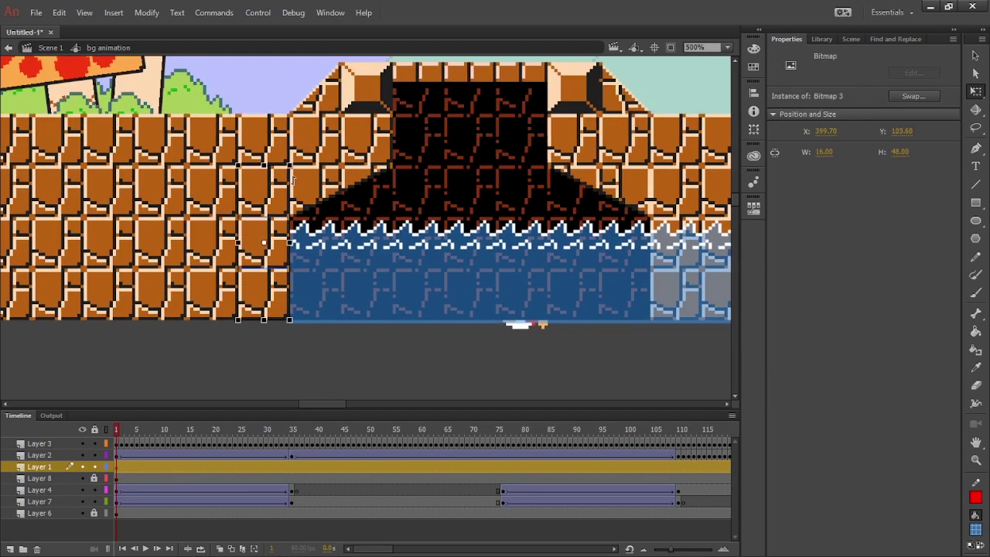
{"action": "left_click", "coordinate": [355, 173], "text": "shift"}
{"action": "left_click", "coordinate": [347, 142], "text": "shift"}
{"action": "left_click", "coordinate": [219, 151], "text": "shift"}
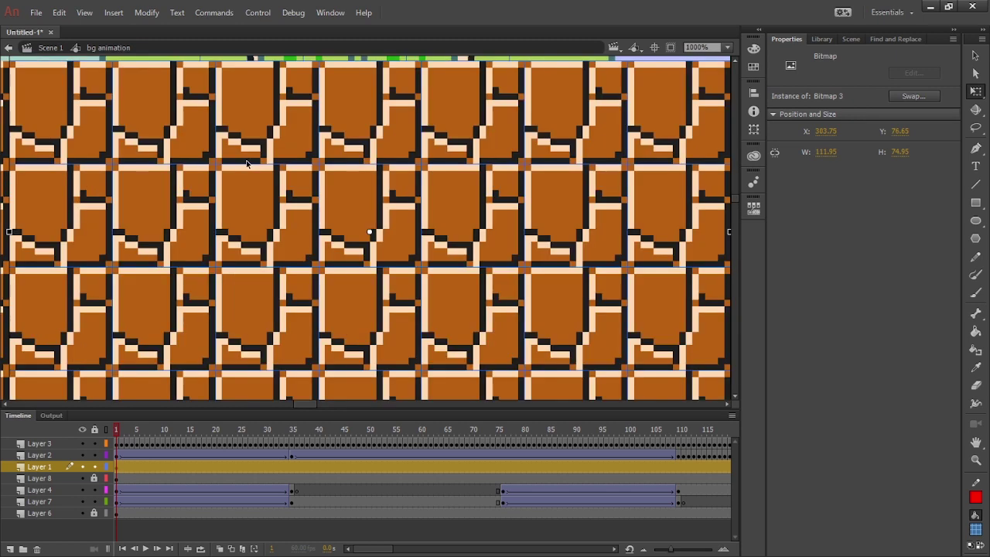
{"action": "key", "text": "ctrl+minus"}
{"action": "key", "text": "ctrl+minus"}
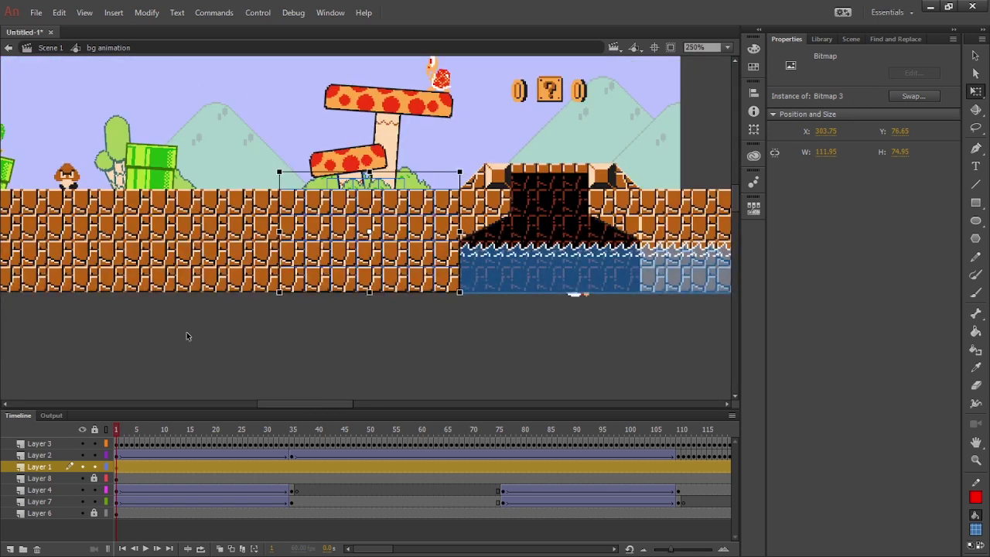
{"action": "left_click_drag", "start_coordinate": [185, 336], "coordinate": [445, 209]}
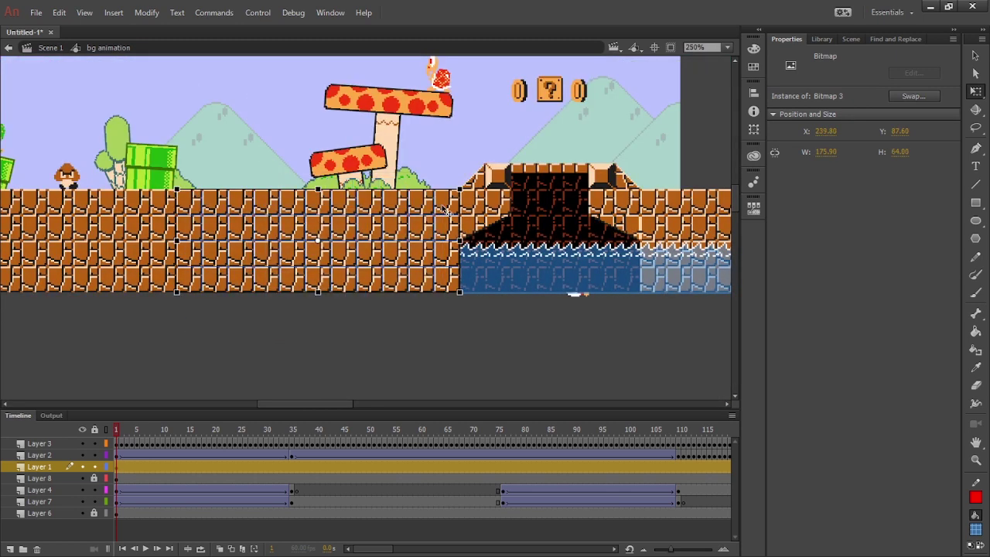
{"action": "key", "text": "ctrl+x"}
{"action": "left_click", "coordinate": [54, 456]}
{"action": "left_click", "coordinate": [10, 548]}
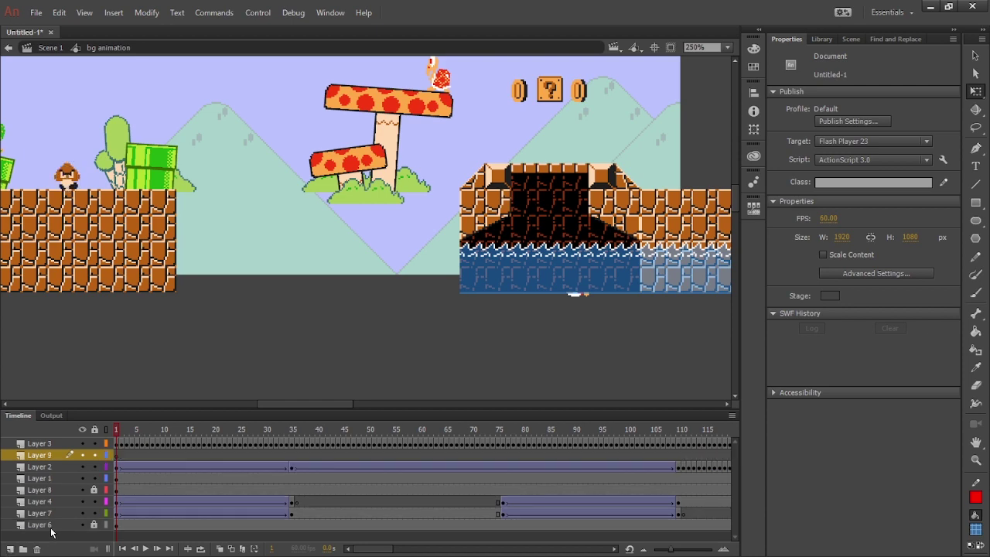
{"action": "key", "text": "ctrl+shift+v"}
{"action": "left_click", "coordinate": [83, 467]}
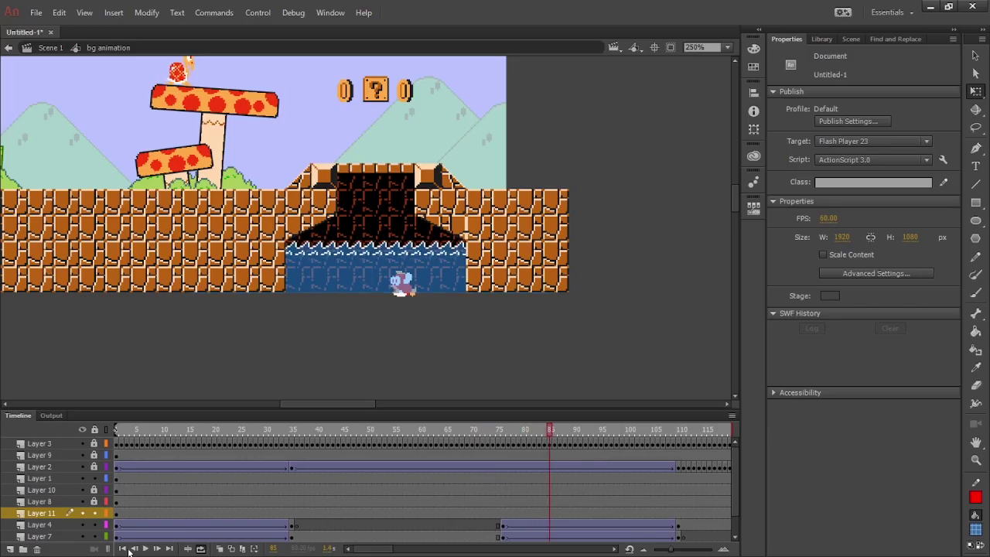
- Return to the first frame, lock Layer 11 and toggle Layer 1's visibility to check its contents
{"action": "left_click", "coordinate": [123, 548]}
{"action": "left_click", "coordinate": [413, 278]}
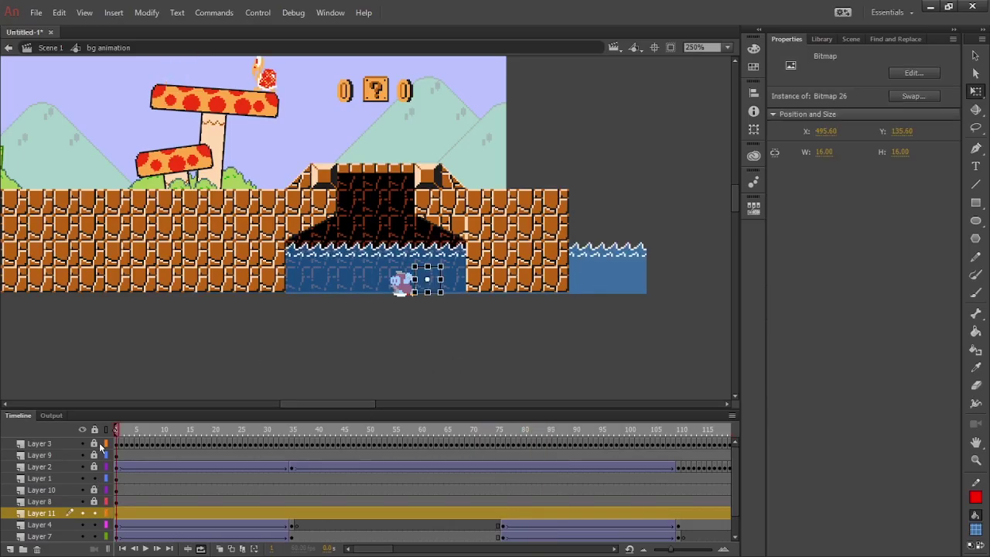
{"action": "left_click", "coordinate": [96, 513]}
{"action": "left_click", "coordinate": [83, 478]}
{"action": "left_click", "coordinate": [83, 478]}
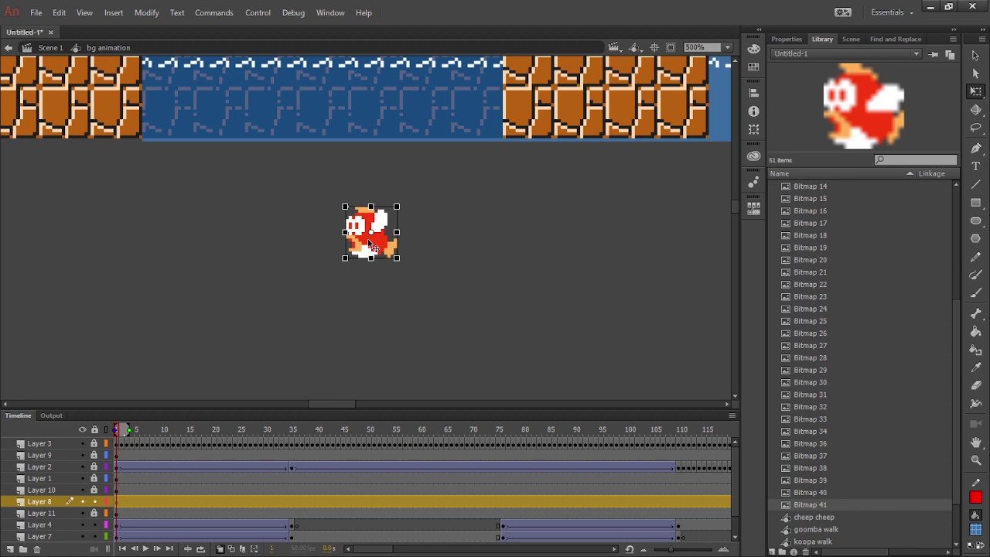
- Convert the fish into a symbol named cheep cheep float and play through its frames
{"action": "key", "text": "F8"}
{"action": "type", "text": "ch"}
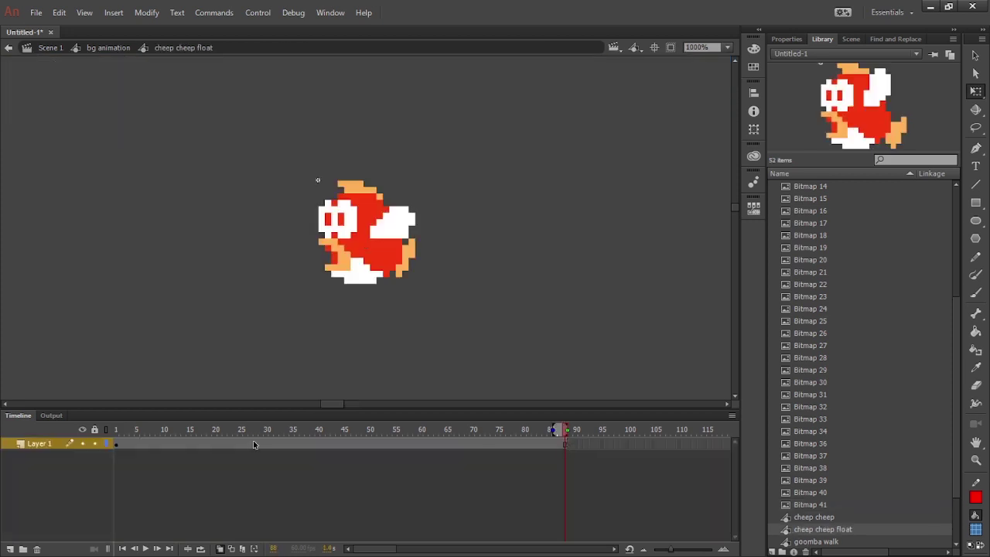
{"action": "left_click", "coordinate": [229, 442]}
{"action": "left_click", "coordinate": [214, 445]}
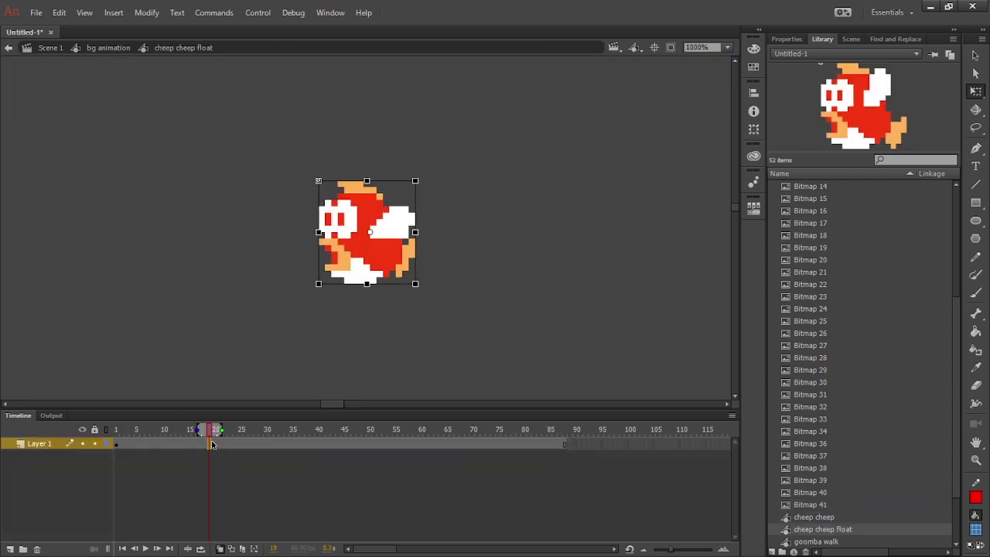
{"action": "left_click_drag", "start_coordinate": [218, 442], "coordinate": [225, 442]}
{"action": "key", "text": "Return"}
- Try placing keyframes in cheep cheep float for a floating cycle ending at frame 88
{"action": "double_click", "coordinate": [181, 444]}
{"action": "left_click", "coordinate": [337, 444]}
{"action": "key", "text": "F6"}
{"action": "key", "text": "Return"}
{"action": "left_click", "coordinate": [452, 444]}
{"action": "key", "text": "F6"}
{"action": "left_click", "coordinate": [566, 444]}
{"action": "key", "text": "F6"}
- Try classic tweens between the float keyframes, convert them to frame-by-frame animation and play the cycle
{"action": "left_click_drag", "start_coordinate": [535, 444], "coordinate": [183, 444]}
{"action": "left_click", "coordinate": [289, 114]}
{"action": "left_click", "coordinate": [786, 39]}
{"action": "key", "text": "Return"}
{"action": "left_click", "coordinate": [338, 444]}
{"action": "left_click", "coordinate": [451, 444]}
{"action": "left_click_drag", "start_coordinate": [467, 444], "coordinate": [147, 444]}
{"action": "right_click", "coordinate": [553, 445]}
{"action": "left_click", "coordinate": [641, 166]}
{"action": "key", "text": "Return"}
- Remove the float symbol's frames from frame 2 onward and rebuild its length around frame 75
{"action": "left_click_drag", "start_coordinate": [560, 444], "coordinate": [121, 443]}
{"action": "right_click", "coordinate": [137, 444]}
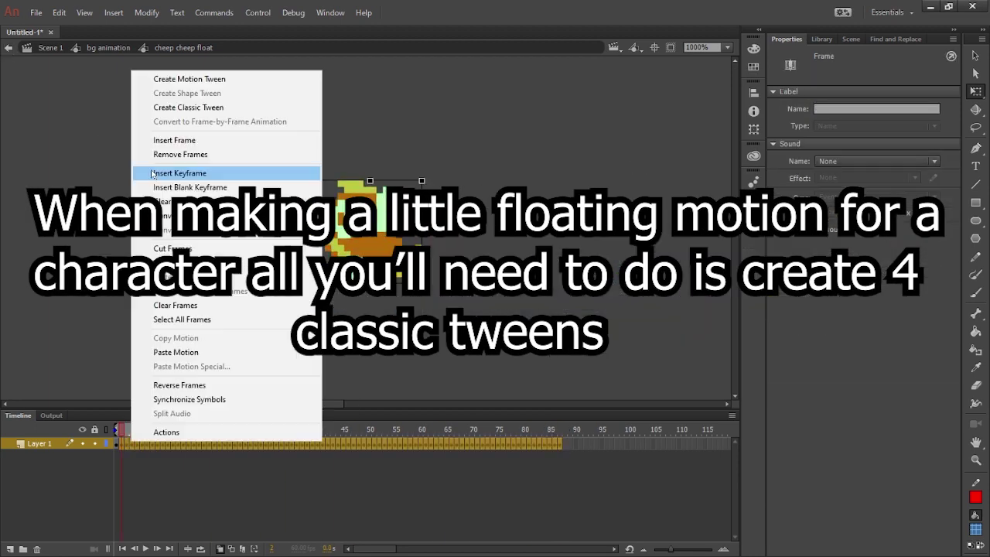
{"action": "left_click", "coordinate": [162, 156]}
{"action": "left_click", "coordinate": [497, 444]}
{"action": "key", "text": "F6"}
{"action": "right_click", "coordinate": [505, 444]}
{"action": "left_click", "coordinate": [541, 156]}
{"action": "key", "text": "Return"}
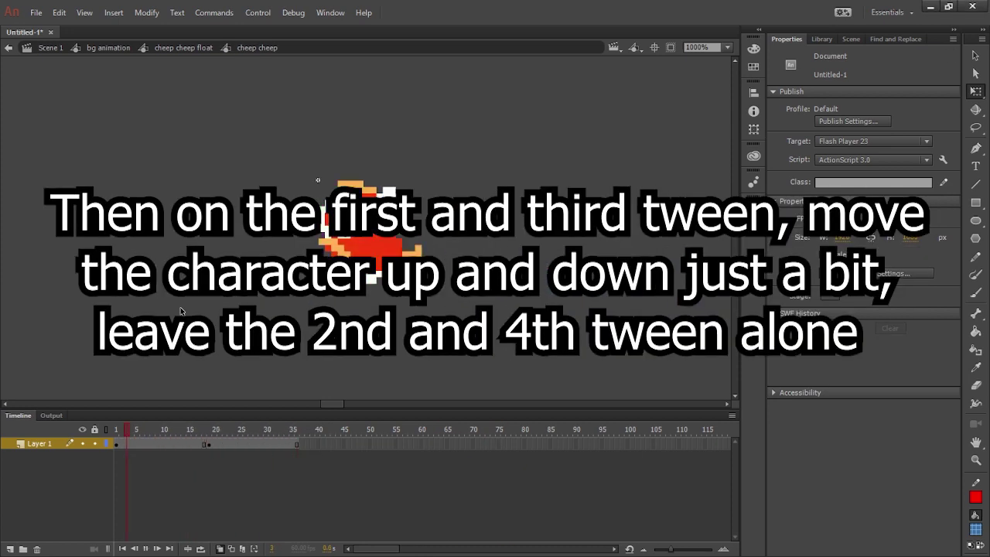
- Add keyframes for the fish's up-and-down floating stages, ending with one at frame 75
{"action": "left_click_drag", "start_coordinate": [500, 443], "coordinate": [389, 430]}
{"action": "key", "text": "F6"}
{"action": "key", "text": "F6"}
{"action": "left_click", "coordinate": [177, 444]}
{"action": "left_click", "coordinate": [296, 444]}
{"action": "left_click", "coordinate": [497, 444]}
{"action": "key", "text": "F6"}
- Turn classic tweens between the floating keyframes into frame-by-frame animation and remove the surplus frame 75
{"action": "left_click_drag", "start_coordinate": [492, 444], "coordinate": [184, 444]}
{"action": "right_click", "coordinate": [183, 444]}
{"action": "left_click", "coordinate": [271, 113]}
{"action": "left_click", "coordinate": [179, 444]}
{"action": "left_click", "coordinate": [231, 444]}
{"action": "left_click", "coordinate": [458, 444]}
{"action": "right_click", "coordinate": [498, 444]}
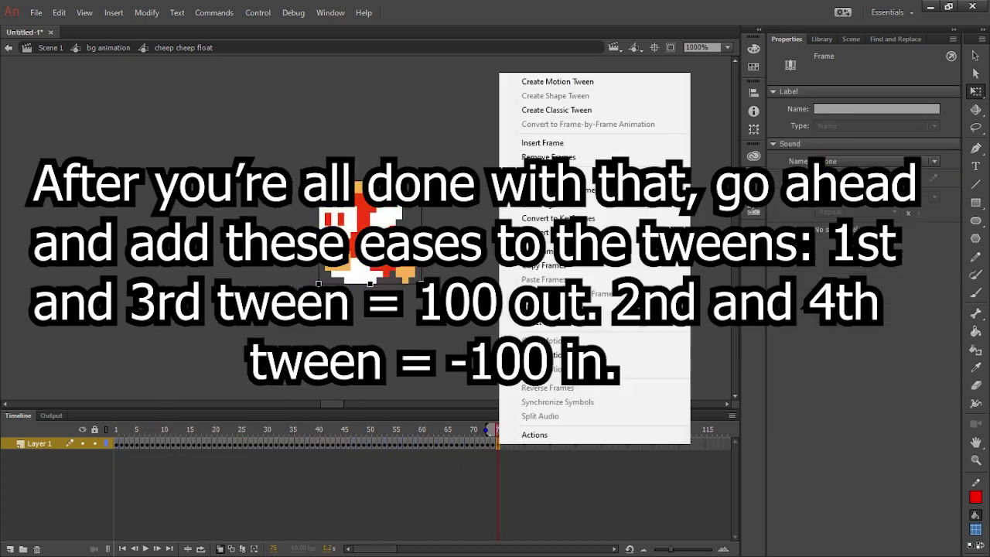
{"action": "left_click", "coordinate": [534, 157]}
- Return to bg animation and position the floating fish in the water, nudging it up slightly
{"action": "left_click", "coordinate": [108, 48]}
{"action": "key", "text": "ctrl+minus"}
{"action": "key", "text": "ctrl+minus"}
{"action": "left_click_drag", "start_coordinate": [367, 225], "coordinate": [367, 167]}
{"action": "key", "text": "ctrl+equal"}
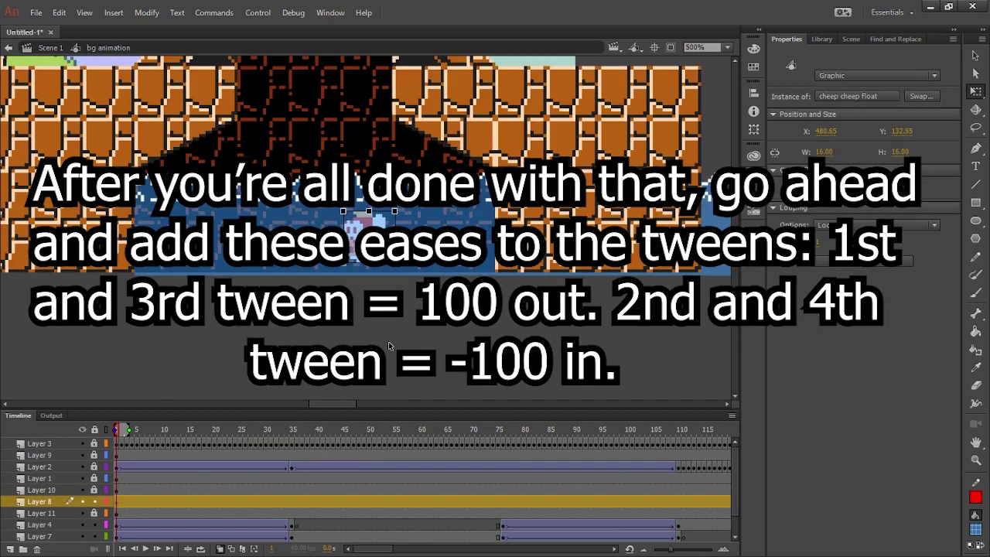
{"action": "key", "text": "ctrl+equal"}
{"action": "key", "text": "ctrl+equal"}
{"action": "key", "text": "Up"}
{"action": "key", "text": "Up"}
{"action": "key", "text": "Up"}
- Add a keyframe at frame 75 on Layer 11 and shift the fish leftward in the water
{"action": "key", "text": "ctrl+minus"}
{"action": "key", "text": "ctrl+minus"}
{"action": "left_click", "coordinate": [504, 512]}
{"action": "left_click", "coordinate": [498, 513]}
{"action": "key", "text": "F6"}
{"action": "left_click", "coordinate": [399, 292]}
{"action": "left_click_drag", "start_coordinate": [398, 292], "coordinate": [296, 293]}
{"action": "key", "text": "ctrl+equal"}
{"action": "key", "text": "ctrl+equal"}
{"action": "key", "text": "ctrl+minus"}
{"action": "key", "text": "ctrl+minus"}
{"action": "left_click", "coordinate": [507, 348]}
- Add a fish keyframe at frame 75 on Layer 8 and make its leftward swim frame-by-frame
{"action": "left_click", "coordinate": [503, 499]}
{"action": "left_click", "coordinate": [499, 501]}
{"action": "key", "text": "F6"}
{"action": "right_click", "coordinate": [418, 501]}
{"action": "left_click", "coordinate": [162, 491]}
{"action": "key", "text": "Return"}
- Add a closing fish keyframe at frame 150 on Layer 8, convert the return swim to frame-by-frame and trim the surplus frame
{"action": "left_click", "coordinate": [491, 501]}
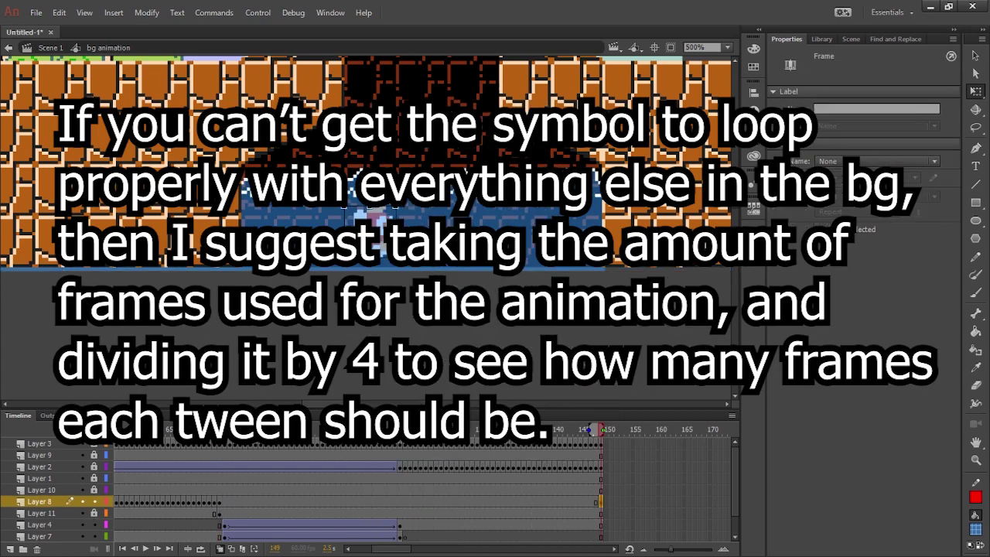
{"action": "left_click", "coordinate": [433, 501]}
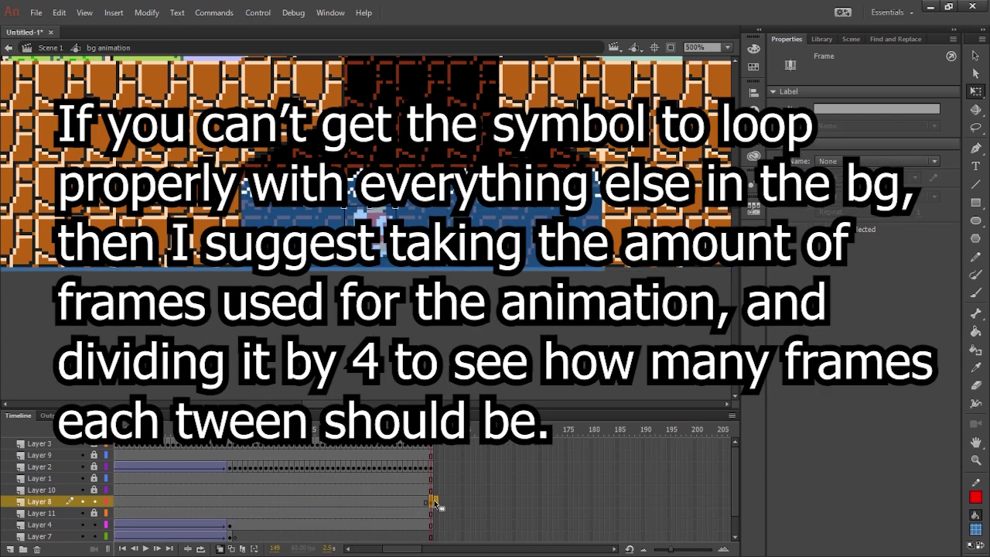
{"action": "key", "text": "ctrl+equal"}
{"action": "key", "text": "F6"}
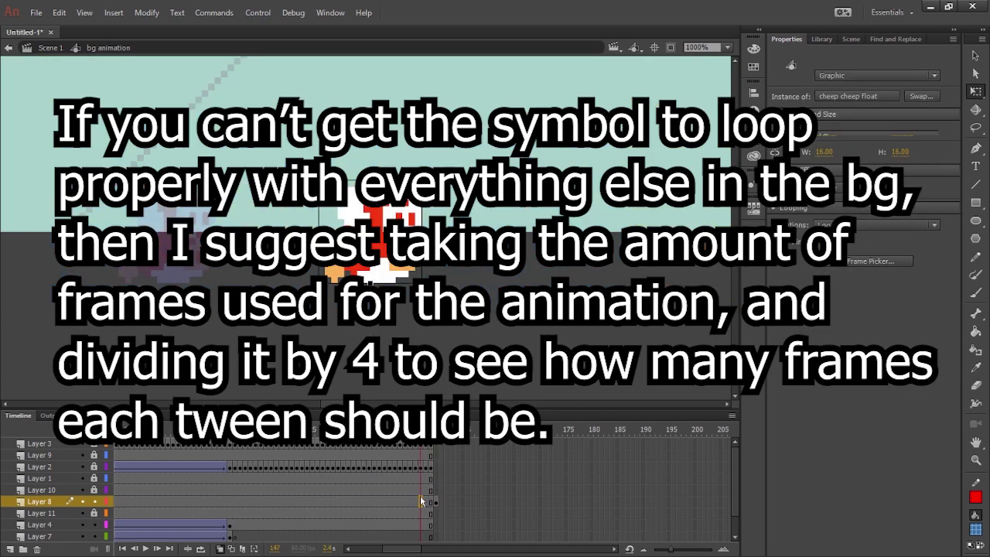
{"action": "right_click", "coordinate": [437, 501]}
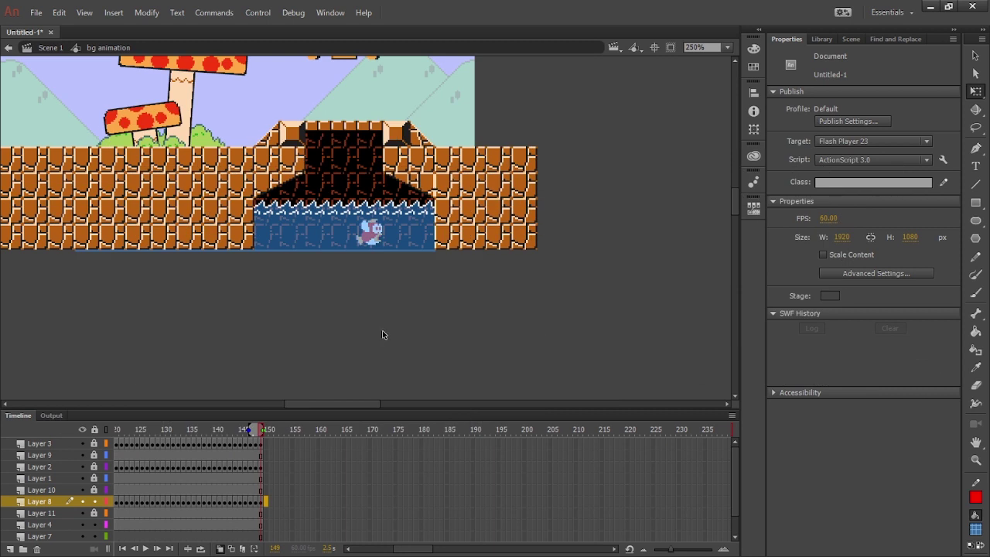
- Turn on looping, play the whole bg animation and return to its first frame
{"action": "left_click", "coordinate": [200, 547]}
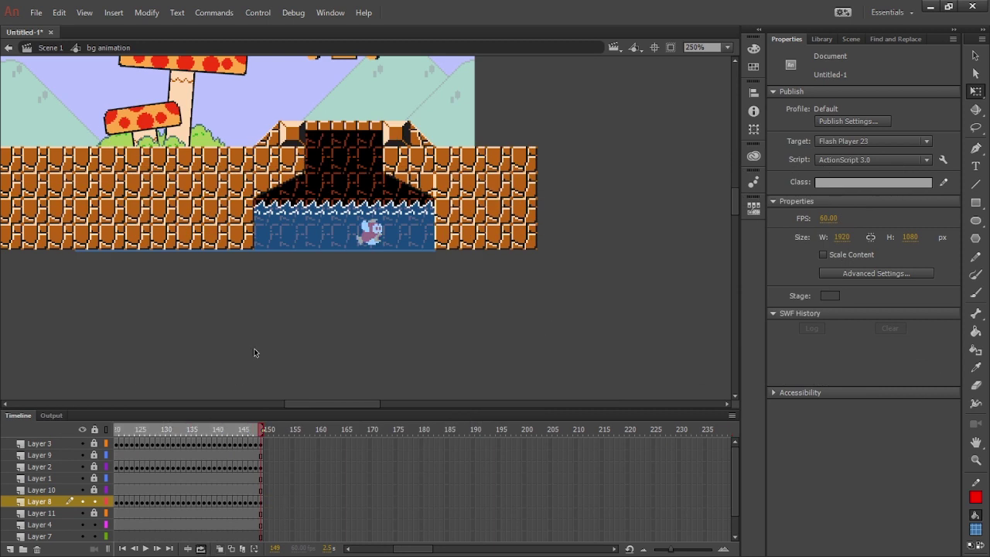
{"action": "key", "text": "ctrl+minus"}
{"action": "left_click_drag", "start_coordinate": [217, 312], "coordinate": [407, 389]}
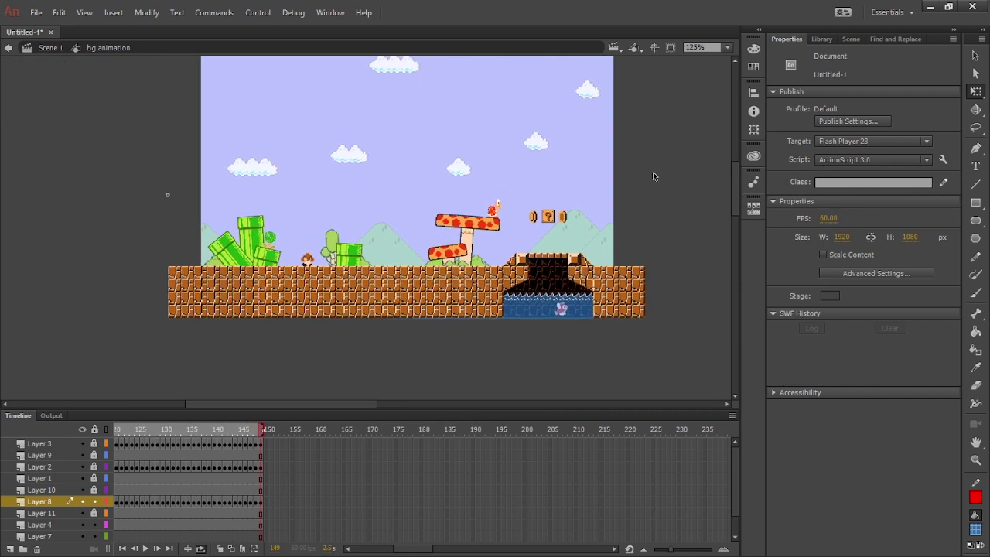
{"action": "key", "text": "Return"}
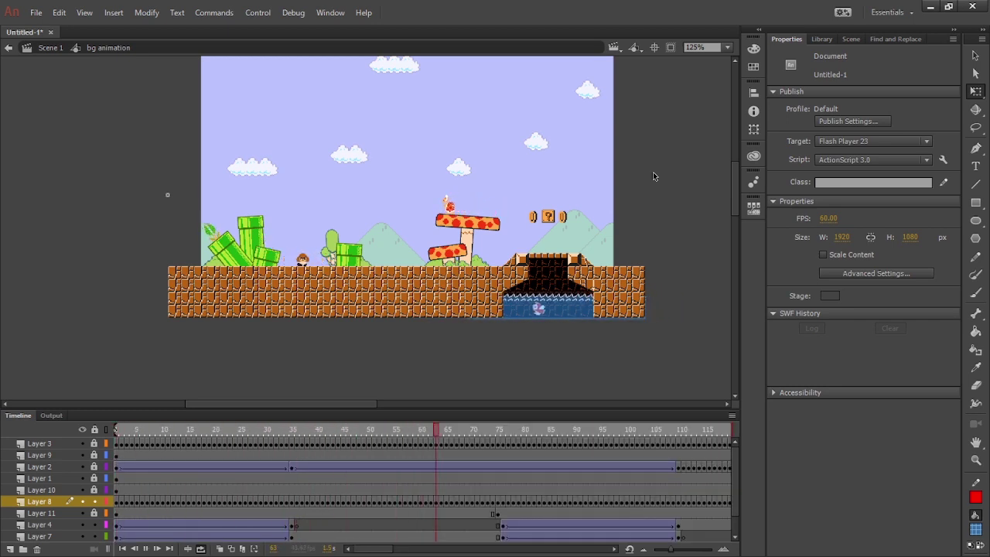
{"action": "left_click", "coordinate": [122, 549]}
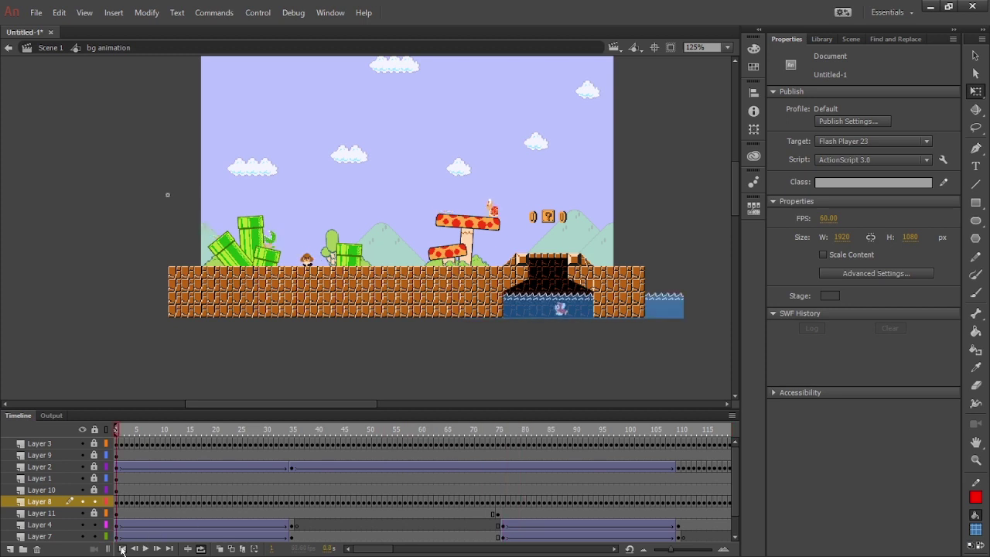
- Return to Scene 1, undo the last shift of the bg animation and play the scene
{"action": "left_click", "coordinate": [7, 48]}
{"action": "left_click_drag", "start_coordinate": [495, 261], "coordinate": [414, 270]}
{"action": "key", "text": "ctrl+z"}
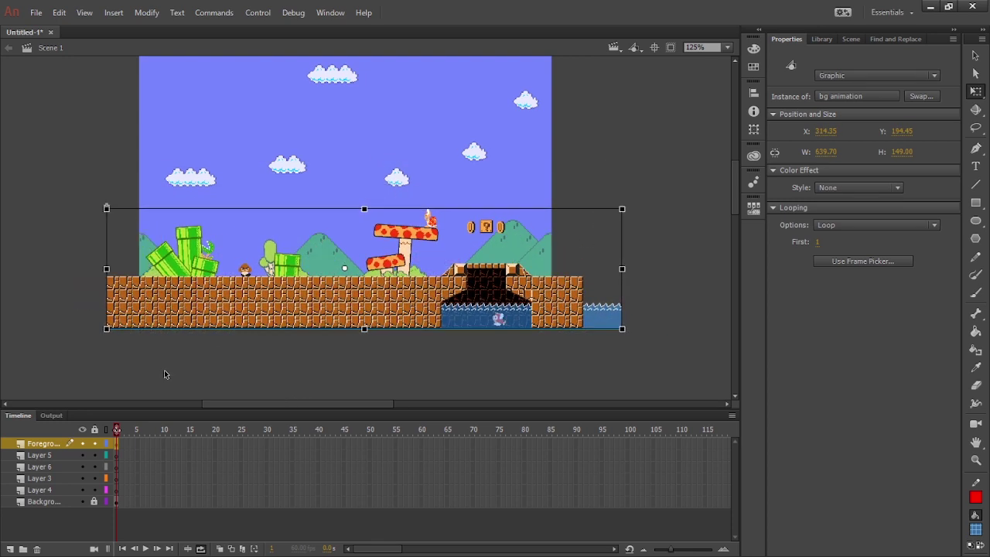
{"action": "left_click", "coordinate": [164, 370]}
{"action": "key", "text": "Return"}
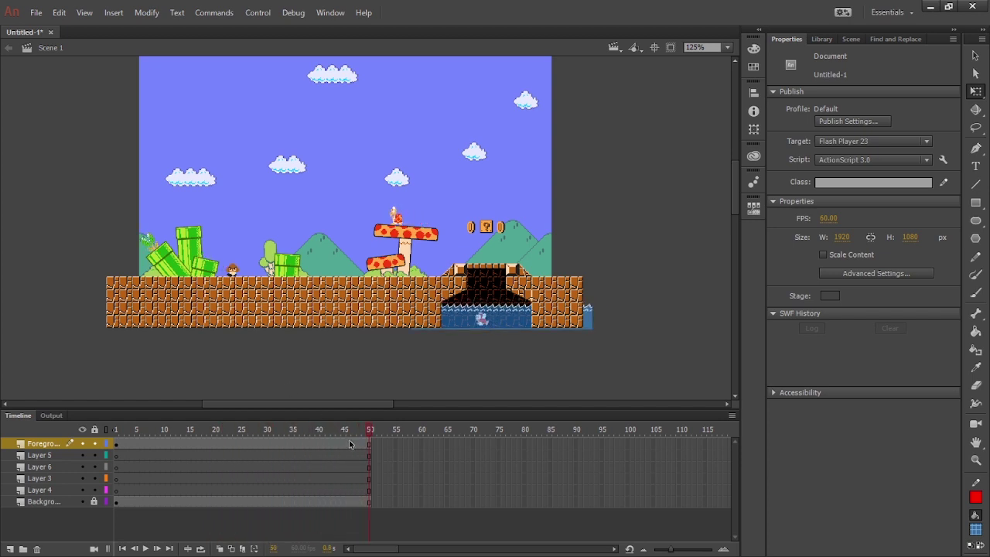
- Extend the frames of all Scene 1 layers past frame 235 and return to frame 1
{"action": "double_click", "coordinate": [367, 446]}
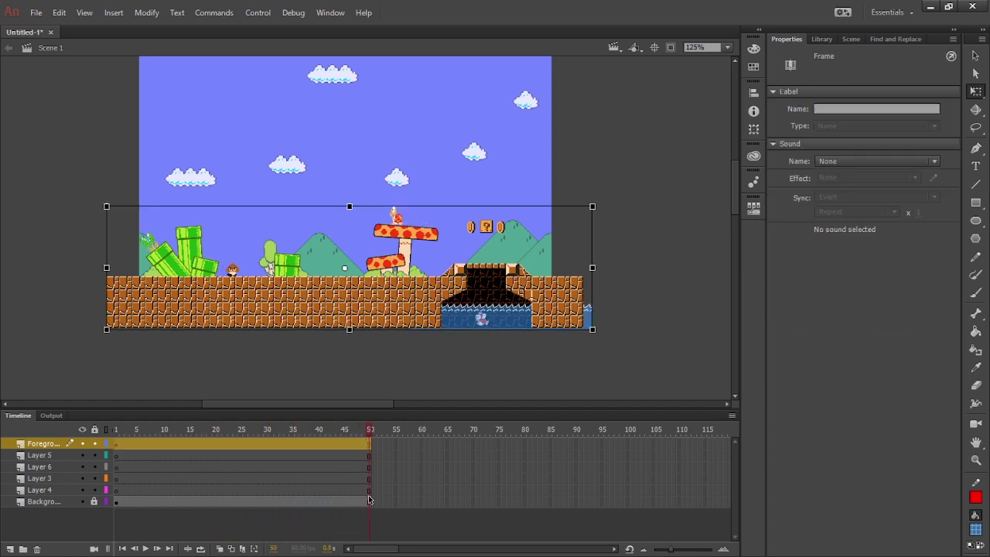
{"action": "left_click_drag", "start_coordinate": [369, 500], "coordinate": [133, 411]}
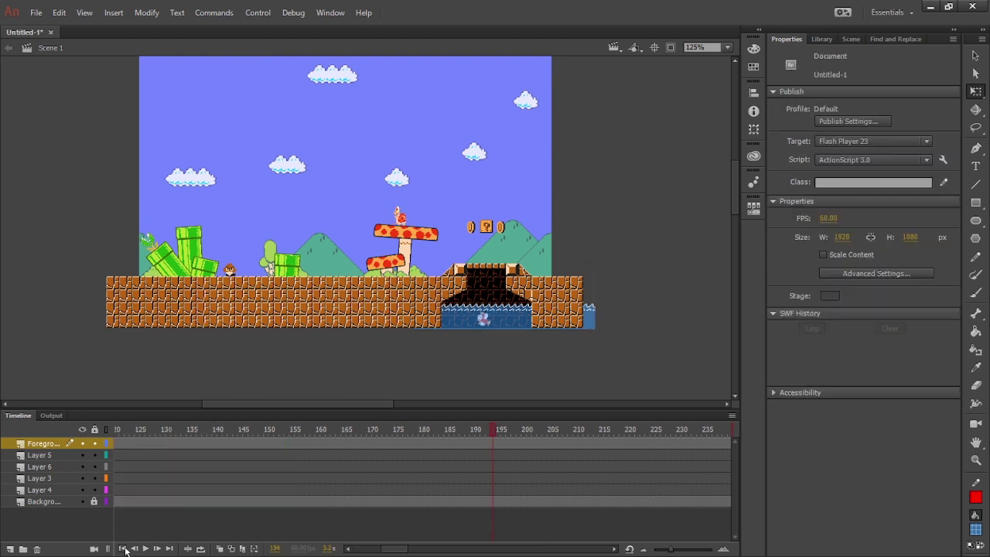
{"action": "left_click", "coordinate": [123, 549]}
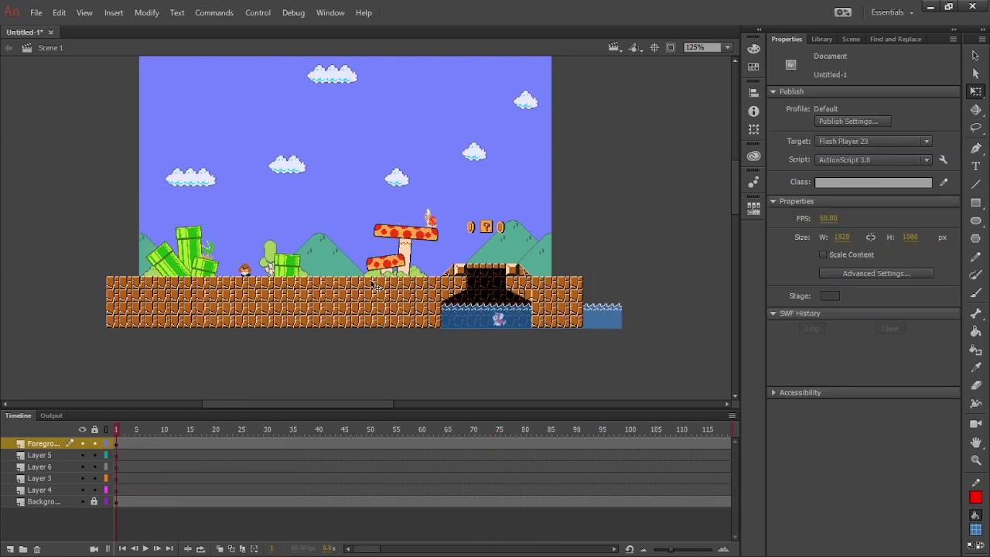
- Apply a black Tint to the bg animation instance and reduce its strength so the artwork is only slightly darkened
{"action": "left_click", "coordinate": [377, 286]}
{"action": "left_click", "coordinate": [835, 188]}
{"action": "left_click", "coordinate": [832, 229]}
{"action": "left_click", "coordinate": [922, 188]}
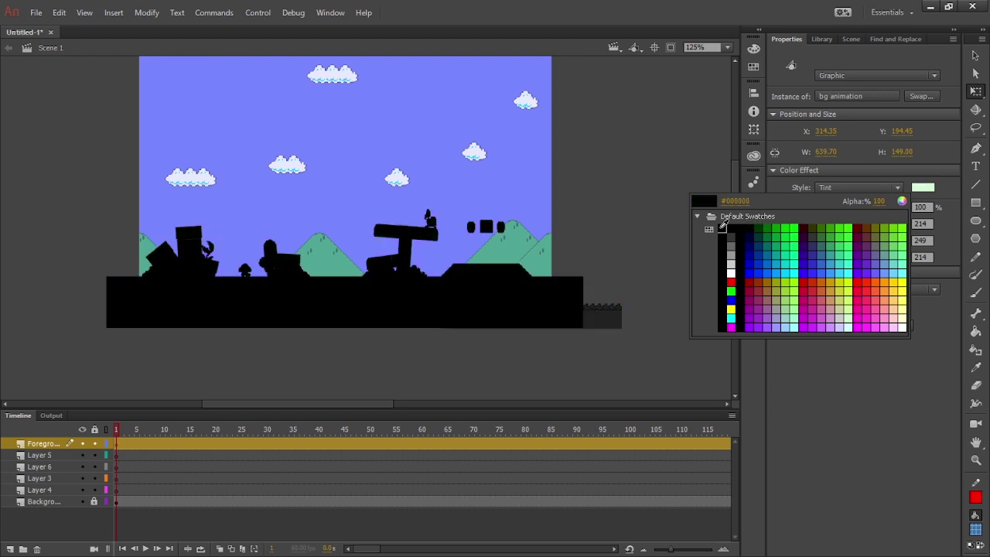
{"action": "left_click", "coordinate": [725, 228]}
{"action": "left_click_drag", "start_coordinate": [899, 209], "coordinate": [830, 207]}
{"action": "left_click", "coordinate": [927, 187]}
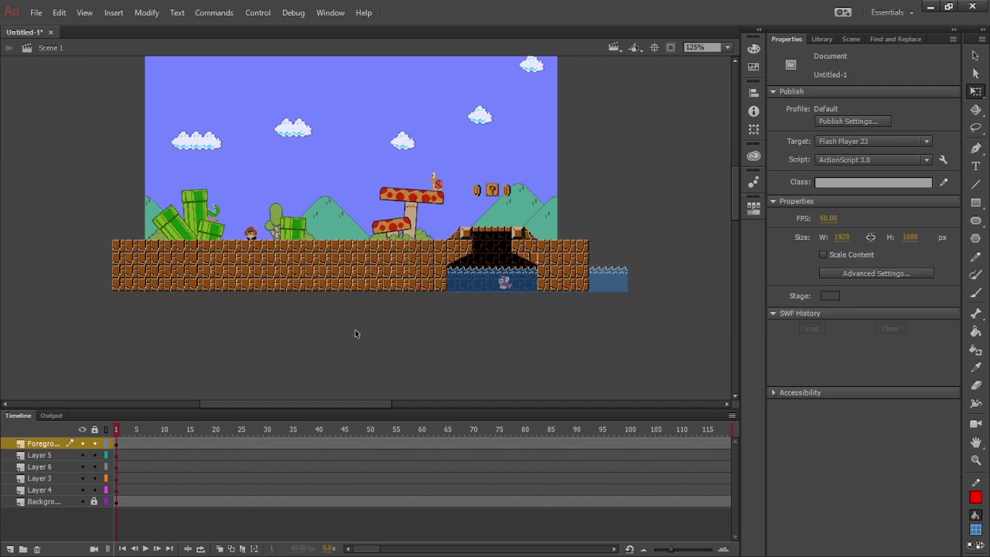
- Scale the bg animation instance down and move it up within the scene
{"action": "left_click_drag", "start_coordinate": [452, 295], "coordinate": [486, 357]}
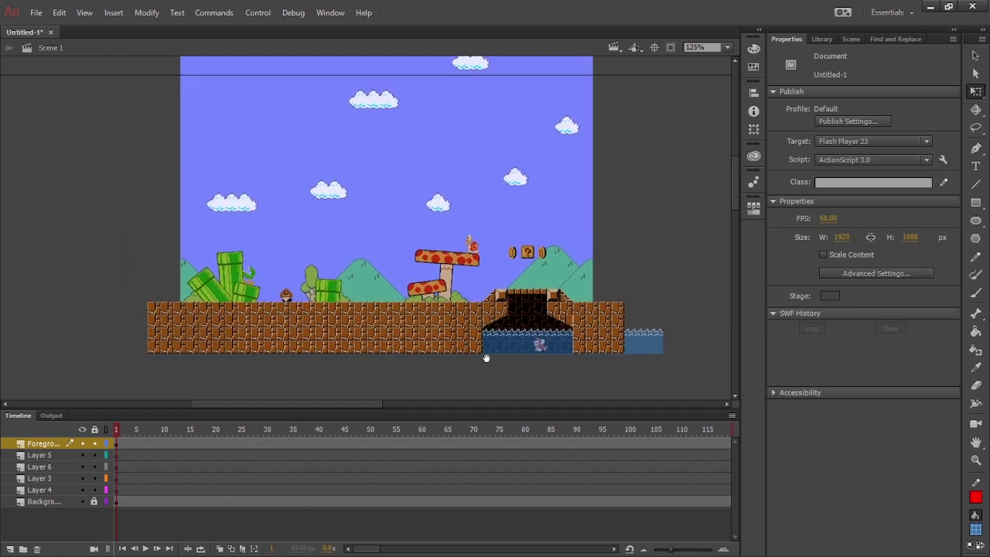
{"action": "left_click", "coordinate": [466, 318]}
{"action": "left_click_drag", "start_coordinate": [664, 234], "coordinate": [601, 245]}
{"action": "left_click_drag", "start_coordinate": [580, 305], "coordinate": [580, 283]}
{"action": "left_click", "coordinate": [641, 258]}
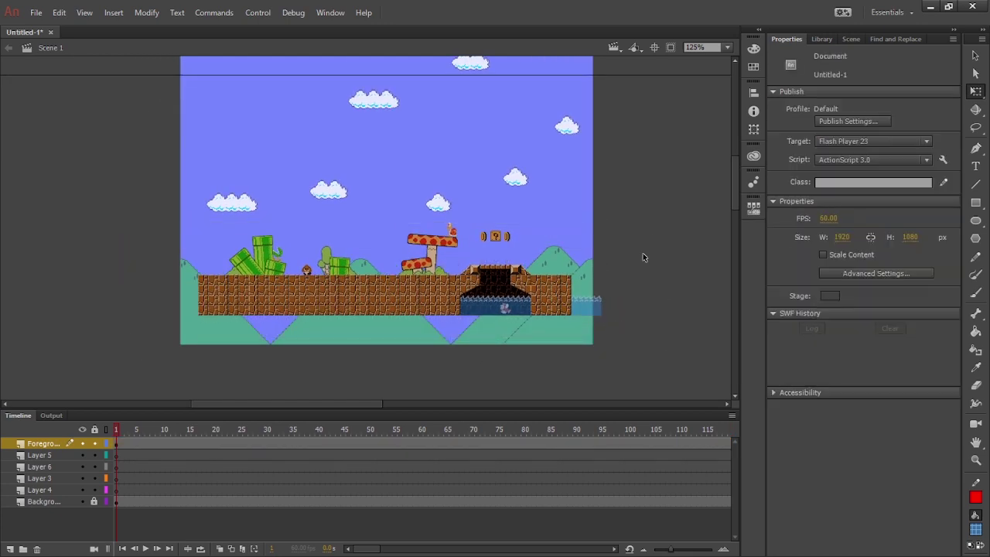
- Look through the library's bitmaps for the ground brick tile
{"action": "left_click", "coordinate": [822, 39]}
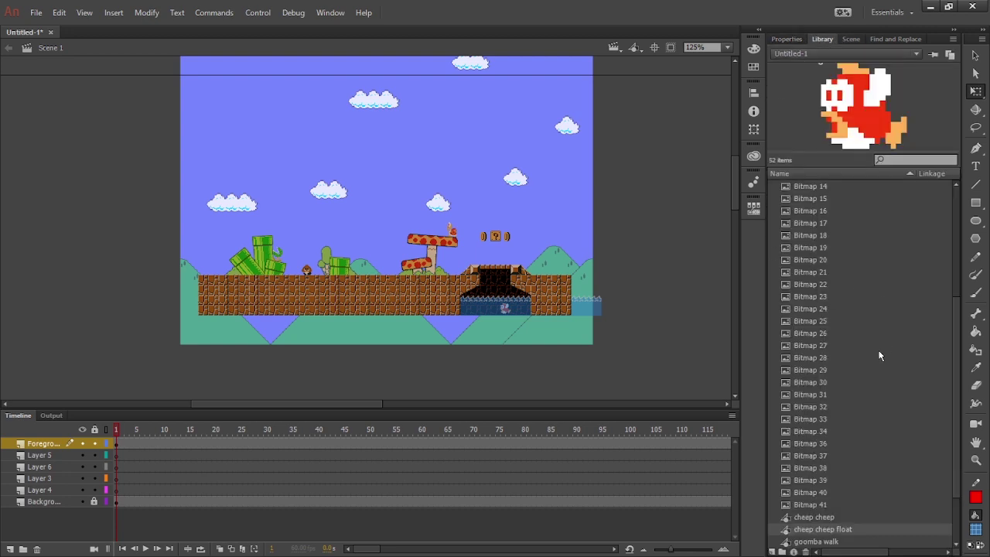
{"action": "scroll", "coordinate": [858, 418], "scroll_direction": "down", "scroll_amount": 3}
{"action": "left_click", "coordinate": [840, 423]}
{"action": "scroll", "coordinate": [853, 289], "scroll_direction": "up", "scroll_amount": 5}
{"action": "left_click", "coordinate": [843, 198]}
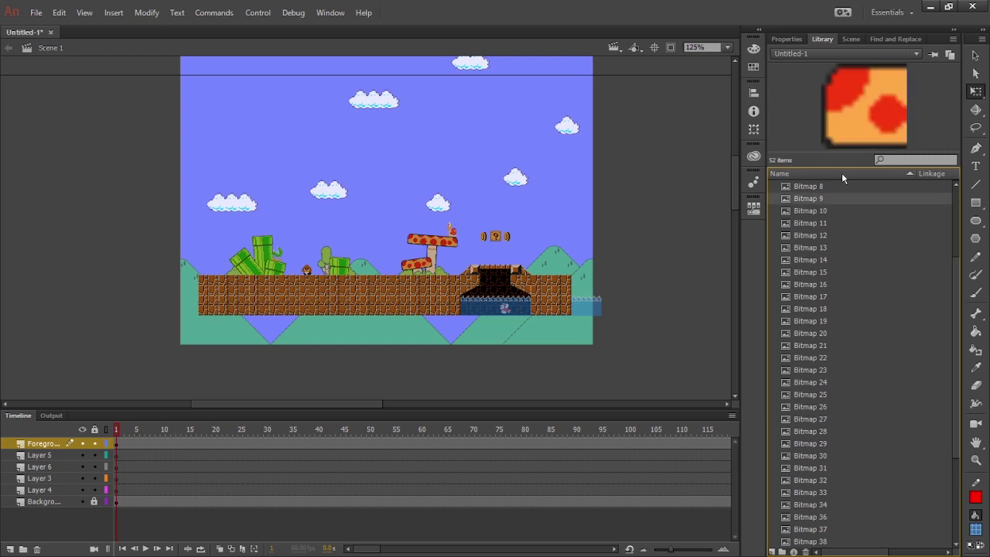
{"action": "key", "text": "Down"}
{"action": "key", "text": "Down"}
{"action": "key", "text": "Down"}
{"action": "key", "text": "Down"}
{"action": "key", "text": "Down"}
{"action": "key", "text": "Down"}
{"action": "key", "text": "Down"}
{"action": "key", "text": "Down"}
{"action": "key", "text": "Down"}
{"action": "key", "text": "Down"}
{"action": "key", "text": "Down"}
{"action": "key", "text": "Down"}
{"action": "key", "text": "Down"}
{"action": "key", "text": "Down"}
{"action": "key", "text": "Down"}
{"action": "key", "text": "Down"}
{"action": "key", "text": "Down"}
{"action": "key", "text": "Down"}
{"action": "key", "text": "Down"}
{"action": "key", "text": "Down"}
- Open the bg animation for editing, unlock Layer 1 and shift the selected ground bricks to the left
{"action": "double_click", "coordinate": [550, 289]}
{"action": "left_click", "coordinate": [332, 279], "text": "ctrl"}
{"action": "left_click", "coordinate": [333, 279], "text": "ctrl"}
{"action": "left_click_drag", "start_coordinate": [333, 278], "coordinate": [655, 273]}
{"action": "left_click", "coordinate": [94, 478]}
{"action": "left_click_drag", "start_coordinate": [130, 189], "coordinate": [269, 368]}
{"action": "key", "text": "shift+Left"}
{"action": "key", "text": "shift+Left"}
{"action": "key", "text": "shift+Left"}
{"action": "key", "text": "ctrl+equal"}
{"action": "key", "text": "ctrl+equal"}
{"action": "left_click", "coordinate": [493, 80]}
{"action": "key", "text": "ctrl+minus"}
{"action": "key", "text": "ctrl+minus"}
- Select a larger block of ground bricks on Layer 1 and move it left to lengthen the ground
{"action": "left_click_drag", "start_coordinate": [241, 181], "coordinate": [478, 402]}
{"action": "key", "text": "shift+Left"}
{"action": "key", "text": "shift+Left"}
{"action": "key", "text": "shift+Left"}
{"action": "key", "text": "shift+Left"}
{"action": "key", "text": "shift+Left"}
{"action": "key", "text": "shift+Left"}
{"action": "key", "text": "shift+Left"}
{"action": "key", "text": "shift+Left"}
{"action": "key", "text": "shift+Left"}
{"action": "key", "text": "shift+Left"}
{"action": "key", "text": "shift+Left"}
{"action": "key", "text": "ctrl+equal"}
{"action": "key", "text": "ctrl+equal"}
{"action": "key", "text": "ctrl+minus"}
{"action": "key", "text": "ctrl+minus"}
- Paste a copy of the selected ground bricks in place and move it left to extend the ground past the stage edge
{"action": "left_click_drag", "start_coordinate": [188, 173], "coordinate": [625, 395]}
{"action": "key", "text": "ctrl+shift+v"}
{"action": "key", "text": "shift+Left"}
{"action": "key", "text": "shift+Left"}
{"action": "key", "text": "shift+Left"}
{"action": "key", "text": "shift+Left"}
{"action": "key", "text": "shift+Left"}
{"action": "key", "text": "shift+Left"}
{"action": "key", "text": "shift+Left"}
{"action": "key", "text": "shift+Left"}
{"action": "key", "text": "shift+Left"}
{"action": "key", "text": "shift+Left"}
{"action": "key", "text": "ctrl+minus"}
{"action": "key", "text": "ctrl+minus"}
- Paste another copy of the ground bricks in place and move it right, beyond the far end of the ground
{"action": "left_click_drag", "start_coordinate": [719, 246], "coordinate": [552, 281]}
{"action": "key", "text": "ctrl+shift+v"}
{"action": "key", "text": "shift+Right"}
{"action": "key", "text": "shift+Right"}
{"action": "key", "text": "shift+Right"}
{"action": "key", "text": "shift+Right"}
{"action": "key", "text": "shift+Right"}
{"action": "key", "text": "shift+Right"}
{"action": "key", "text": "shift+Right"}
{"action": "key", "text": "shift+Right"}
{"action": "key", "text": "shift+Right"}
{"action": "key", "text": "shift+Right"}
{"action": "key", "text": "shift+Right"}
{"action": "key", "text": "shift+Right"}
{"action": "key", "text": "shift+Right"}
{"action": "key", "text": "shift+Right"}
{"action": "key", "text": "shift+Right"}
{"action": "key", "text": "shift+Right"}
{"action": "key", "text": "shift+Right"}
{"action": "key", "text": "shift+Right"}
{"action": "key", "text": "shift+Right"}
{"action": "key", "text": "shift+Right"}
{"action": "key", "text": "ctrl+equal"}
{"action": "key", "text": "ctrl+equal"}
{"action": "key", "text": "ctrl+equal"}
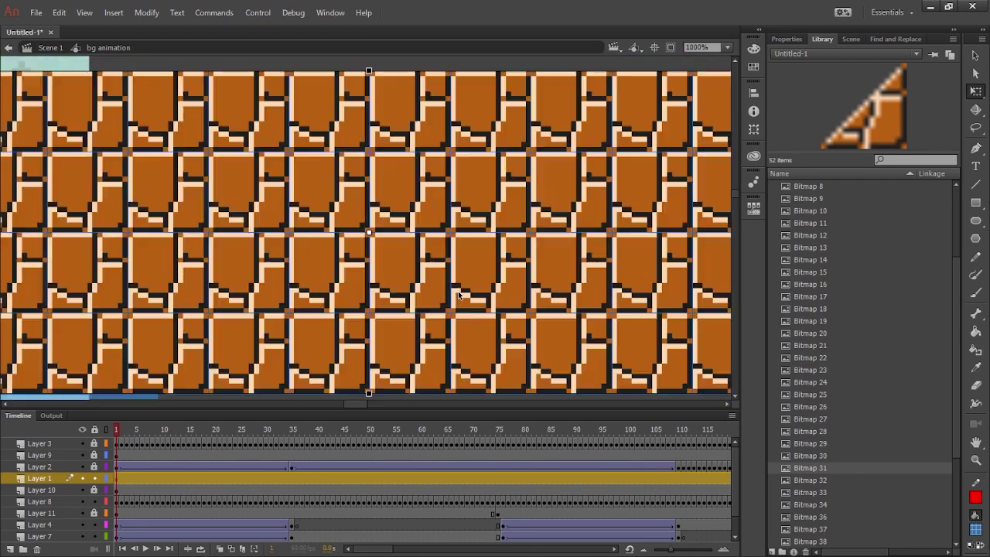
- Nudge the added ground bricks right to align them with the existing tiles and return to Scene 1
{"action": "left_click_drag", "start_coordinate": [93, 140], "coordinate": [696, 236]}
{"action": "key", "text": "ctrl+equal"}
{"action": "left_click_drag", "start_coordinate": [92, 78], "coordinate": [437, 170]}
{"action": "key", "text": "Right"}
{"action": "key", "text": "Right"}
{"action": "left_click", "coordinate": [437, 170]}
{"action": "key", "text": "ctrl+minus"}
{"action": "key", "text": "ctrl+minus"}
{"action": "key", "text": "ctrl+minus"}
{"action": "key", "text": "ctrl+minus"}
{"action": "left_click", "coordinate": [51, 48]}
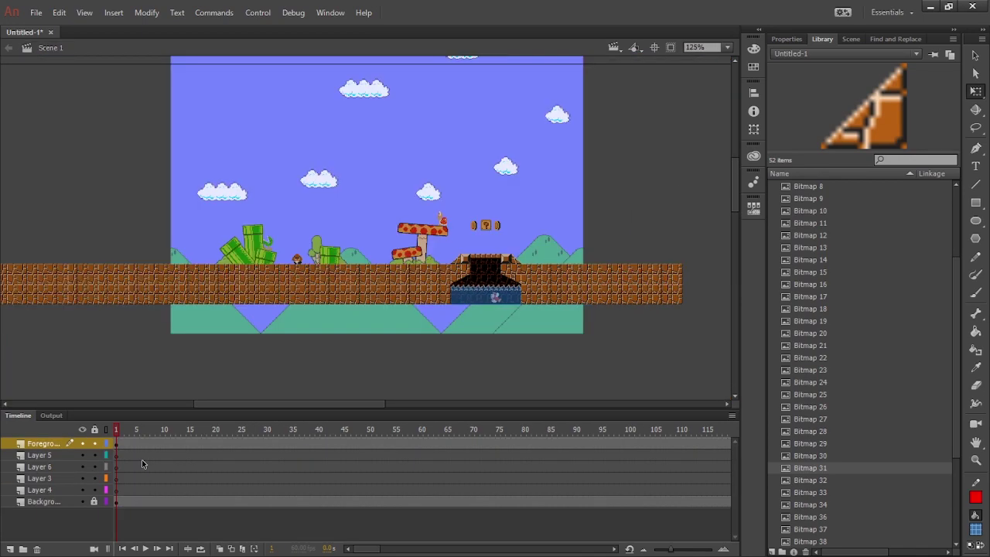
- Move the bg animation instance from the Foreground layer to the same position on Layer 4
{"action": "left_click", "coordinate": [116, 446]}
{"action": "key", "text": "Delete"}
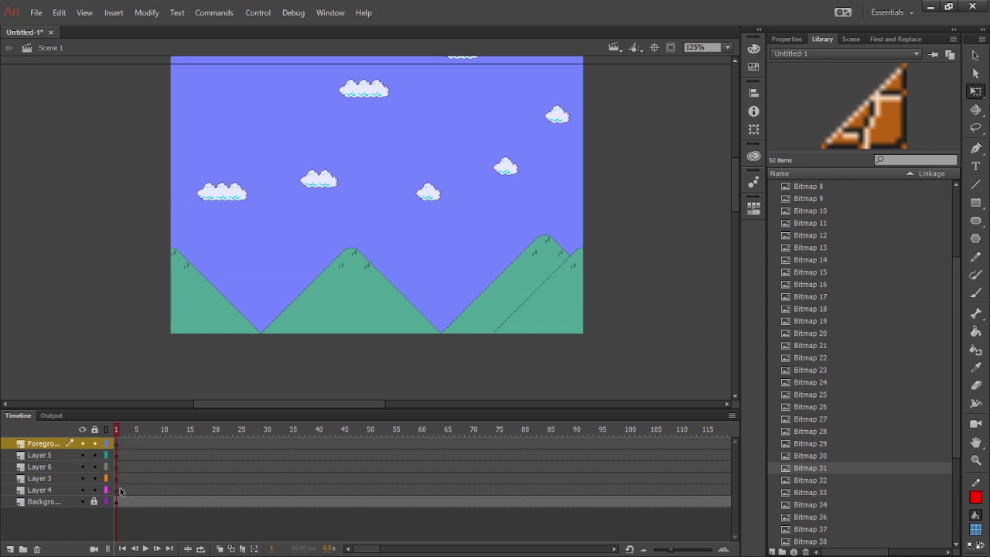
{"action": "left_click", "coordinate": [116, 490]}
{"action": "key", "text": "ctrl+shift+v"}
{"action": "left_click", "coordinate": [676, 222]}
- Find the brick tile Bitmap 3 in the library and place it on Layer 4 at the stage's right edge
{"action": "left_click", "coordinate": [851, 219]}
{"action": "key", "text": "Down"}
{"action": "key", "text": "Down"}
{"action": "key", "text": "Down"}
{"action": "key", "text": "Down"}
{"action": "key", "text": "Down"}
{"action": "key", "text": "Down"}
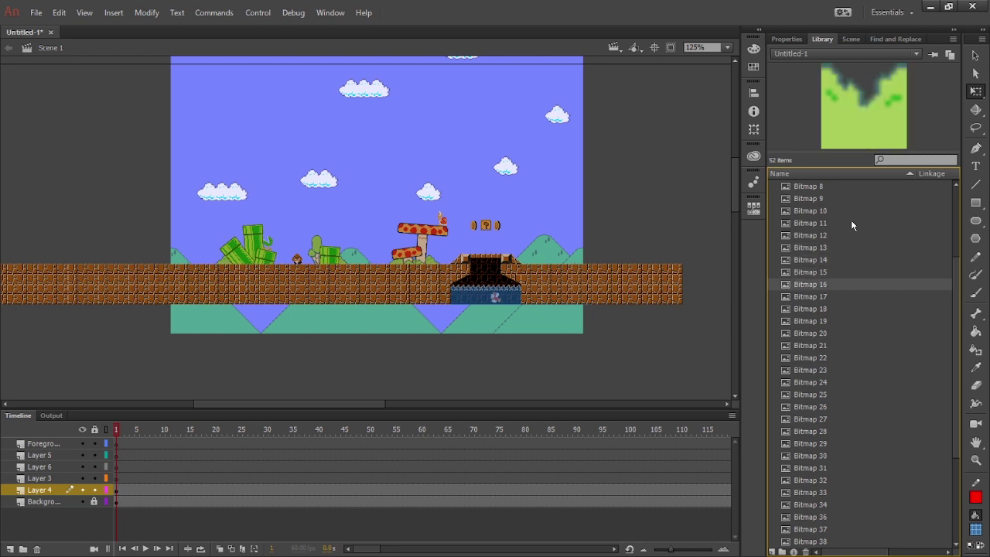
{"action": "scroll", "coordinate": [851, 232], "scroll_direction": "up", "scroll_amount": 4}
{"action": "left_click_drag", "start_coordinate": [811, 247], "coordinate": [589, 217]}
{"action": "key", "text": "ctrl+equal"}
{"action": "key", "text": "ctrl+equal"}
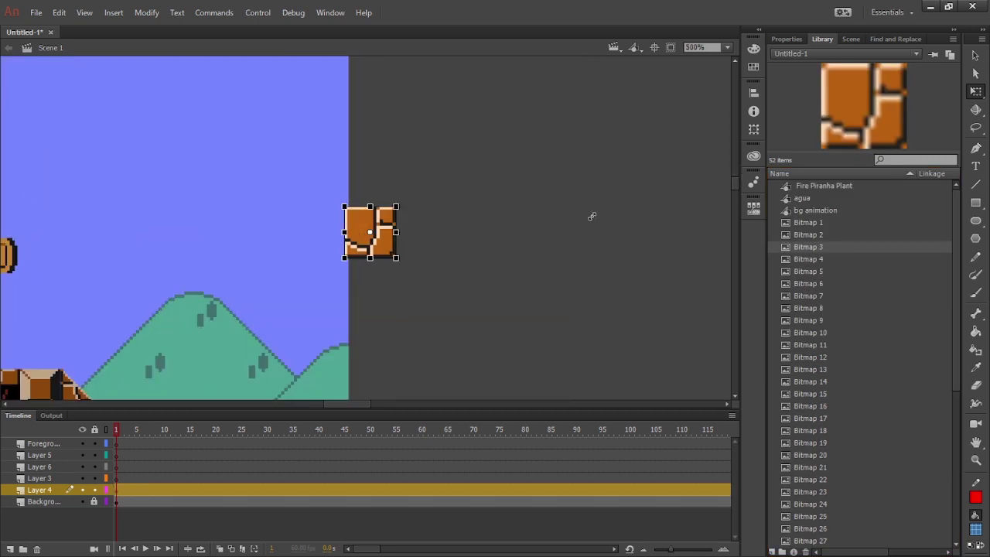
- Paste a copy of the brick tile in place and move it right until it sits flush beside the original
{"action": "key", "text": "ctrl+c"}
{"action": "key", "text": "ctrl+shift+v"}
{"action": "key", "text": "Right"}
{"action": "key", "text": "Right"}
{"action": "key", "text": "Right"}
{"action": "key", "text": "Right"}
{"action": "key", "text": "Right"}
{"action": "key", "text": "Right"}
{"action": "key", "text": "Right"}
{"action": "key", "text": "Right"}
{"action": "key", "text": "Right"}
{"action": "key", "text": "Right"}
{"action": "key", "text": "Right"}
{"action": "key", "text": "Right"}
{"action": "key", "text": "Right"}
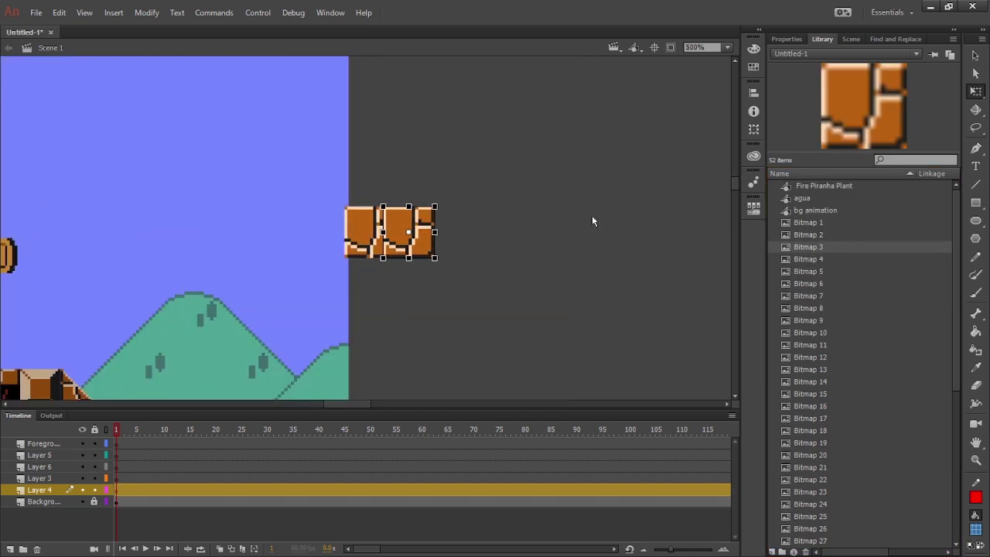
{"action": "left_click", "coordinate": [592, 217]}
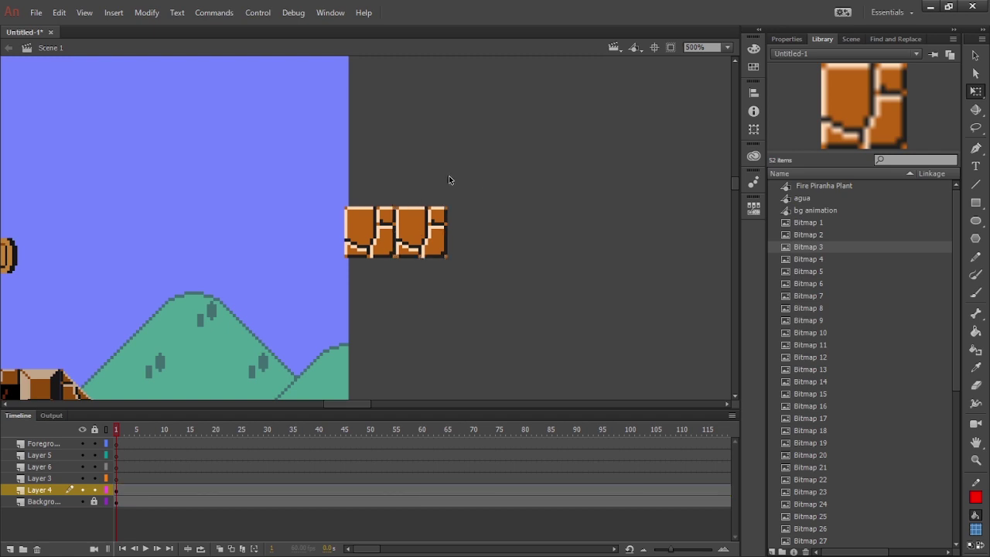
- Select the brick pair and repeat it into a long row of large bricks in front of the existing ground
{"action": "left_click_drag", "start_coordinate": [361, 166], "coordinate": [537, 234]}
{"action": "left_click", "coordinate": [547, 194]}
{"action": "key", "text": "ctrl+minus"}
{"action": "key", "text": "ctrl+minus"}
{"action": "key", "text": "ctrl+equal"}
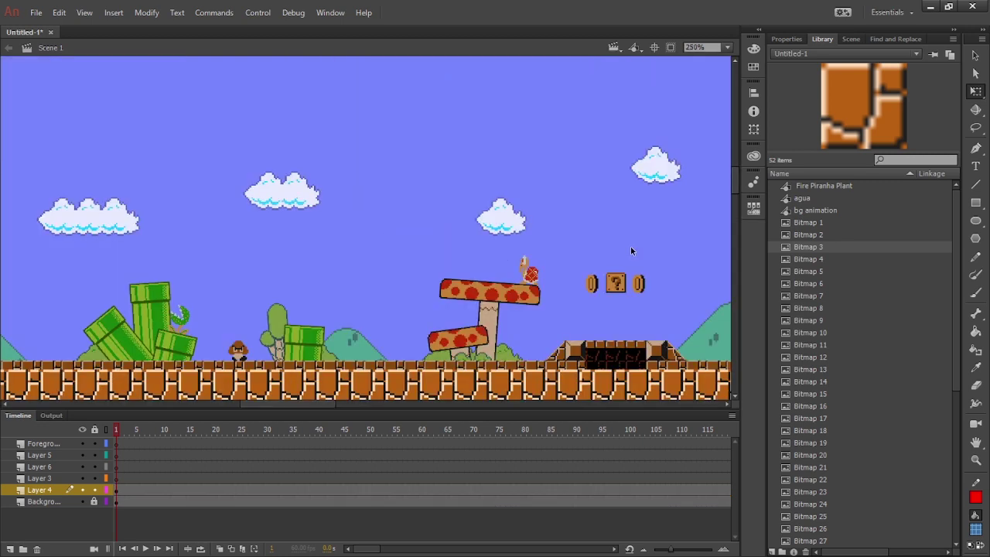
- Select all the large foreground bricks and convert them into a single symbol
{"action": "key", "text": "ctrl+minus"}
{"action": "key", "text": "ctrl+a"}
{"action": "key", "text": "F8"}
{"action": "key", "text": "Return"}
- Move the large brick row from Layer 4 to the same position on Layer 5
{"action": "left_click", "coordinate": [671, 318]}
{"action": "left_click", "coordinate": [612, 339]}
{"action": "key", "text": "ctrl+x"}
{"action": "left_click", "coordinate": [116, 456]}
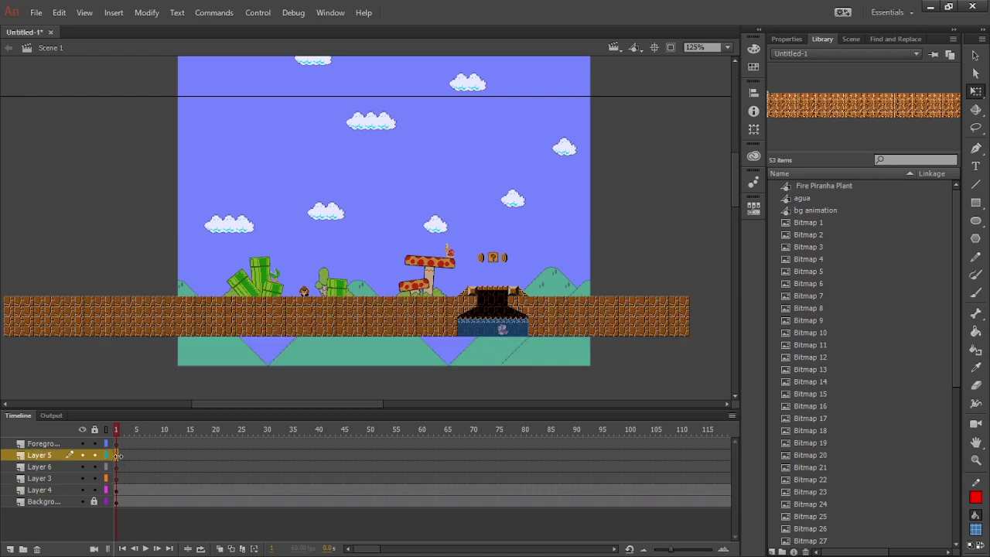
{"action": "key", "text": "ctrl+shift+v"}
{"action": "left_click", "coordinate": [665, 204]}
- Nudge the bg animation instance on Layer 4 slightly upward behind the large brick row, undoing the excess movement
{"action": "left_click", "coordinate": [681, 304]}
{"action": "key", "text": "Up"}
{"action": "key", "text": "Up"}
{"action": "key", "text": "Up"}
{"action": "key", "text": "Up"}
{"action": "key", "text": "Up"}
{"action": "key", "text": "Up"}
{"action": "key", "text": "Up"}
{"action": "key", "text": "Up"}
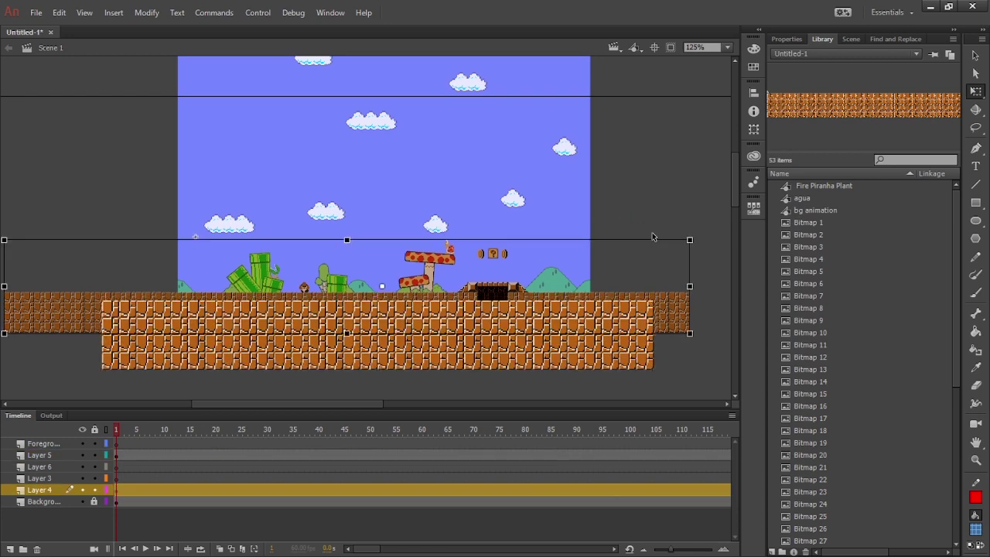
{"action": "key", "text": "Up"}
{"action": "key", "text": "Up"}
{"action": "key", "text": "Up"}
{"action": "key", "text": "Up"}
{"action": "key", "text": "Up"}
{"action": "key", "text": "Up"}
{"action": "key", "text": "Up"}
{"action": "key", "text": "Up"}
{"action": "key", "text": "Up"}
{"action": "key", "text": "Up"}
{"action": "key", "text": "Up"}
{"action": "key", "text": "Up"}
{"action": "key", "text": "Up"}
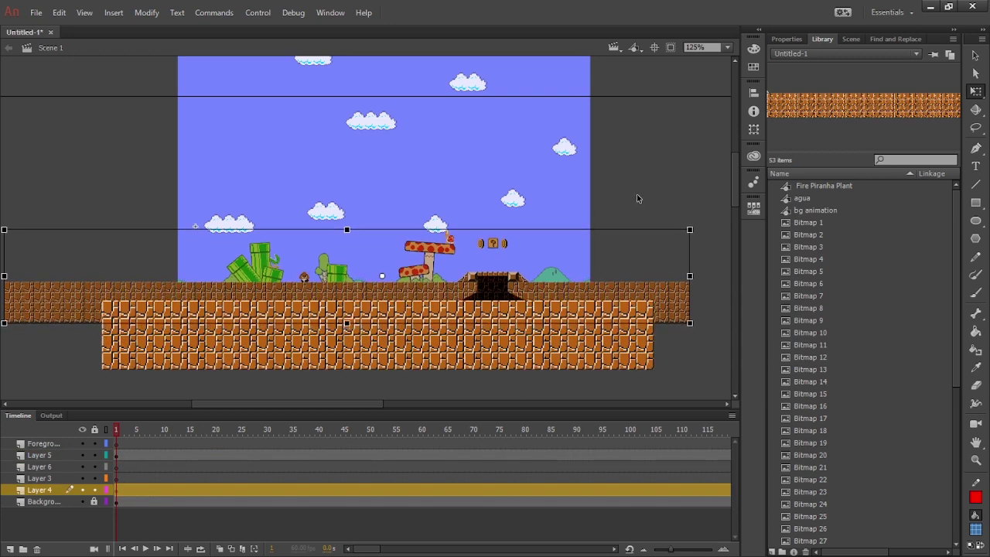
{"action": "key", "text": "Up"}
{"action": "key", "text": "Up"}
{"action": "key", "text": "Up"}
{"action": "key", "text": "ctrl+z"}
{"action": "key", "text": "ctrl+z"}
{"action": "left_click", "coordinate": [681, 311]}
{"action": "left_click", "coordinate": [656, 207]}
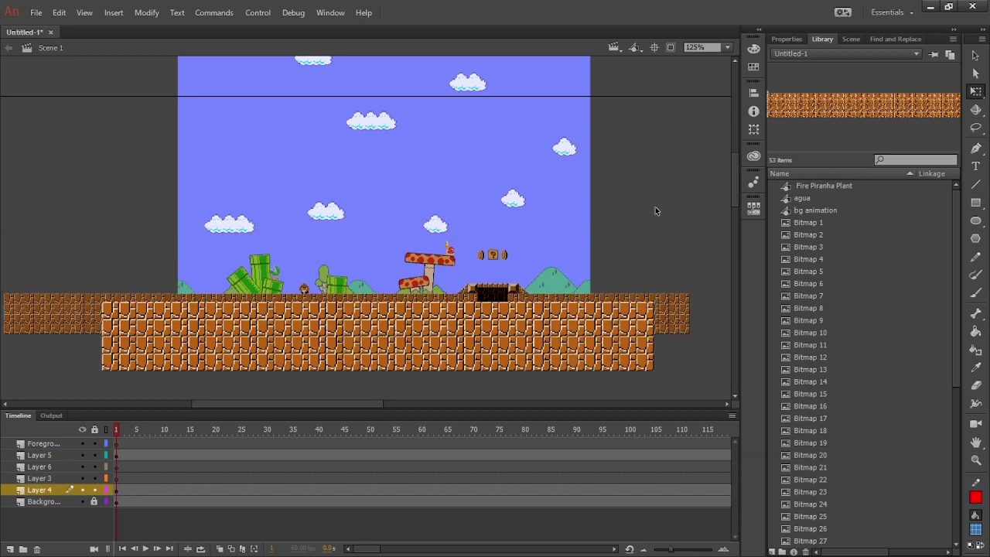
- Unlock the Background layer and convert its sky and mountain artwork into a symbol
{"action": "left_click", "coordinate": [648, 319]}
{"action": "left_click", "coordinate": [657, 271]}
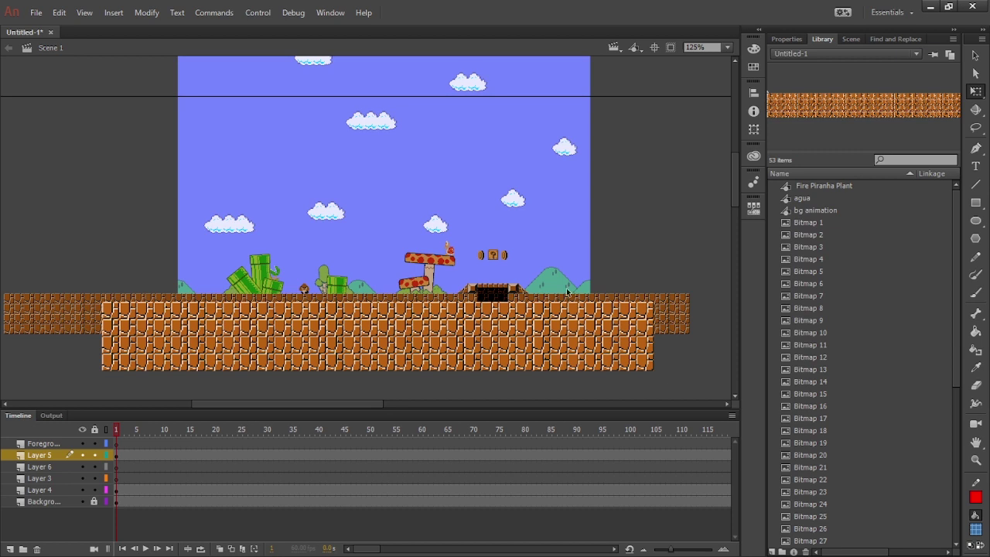
{"action": "left_click", "coordinate": [91, 501]}
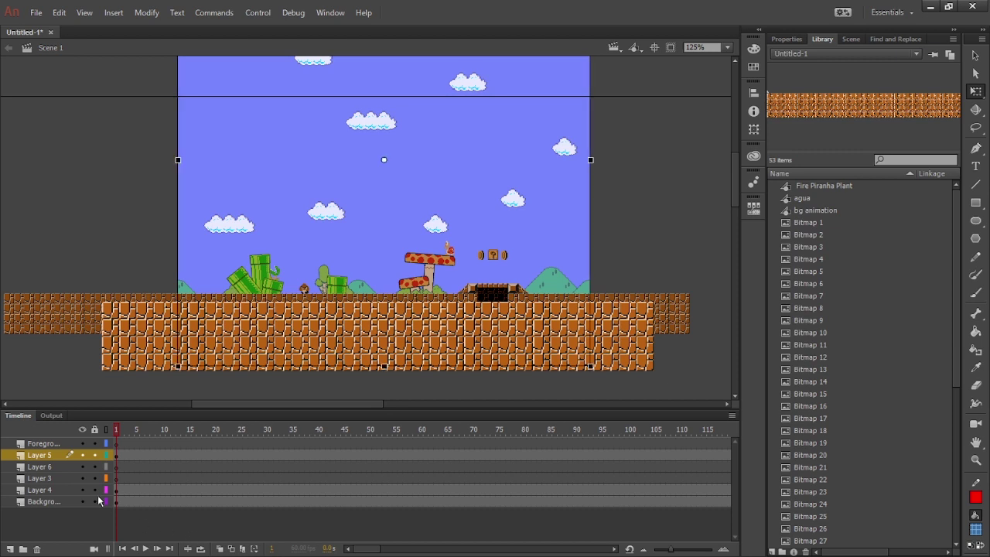
{"action": "left_click", "coordinate": [624, 172]}
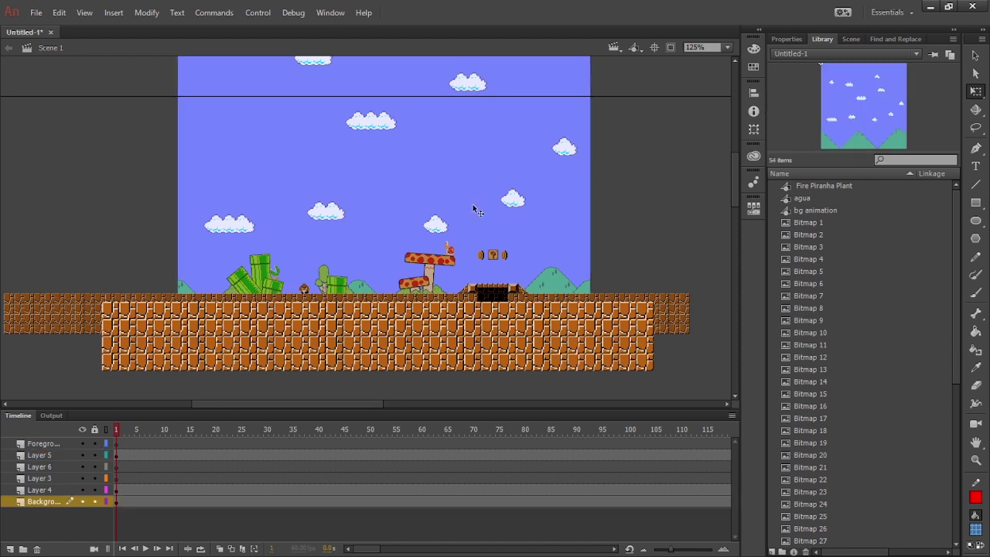
- Try moving the bg animation instance and the sky background independently, and undo both moves
{"action": "left_click", "coordinate": [536, 154]}
{"action": "left_click", "coordinate": [620, 164]}
{"action": "left_click_drag", "start_coordinate": [586, 331], "coordinate": [680, 284]}
{"action": "key", "text": "ctrl+z"}
{"action": "key", "text": "ctrl+z"}
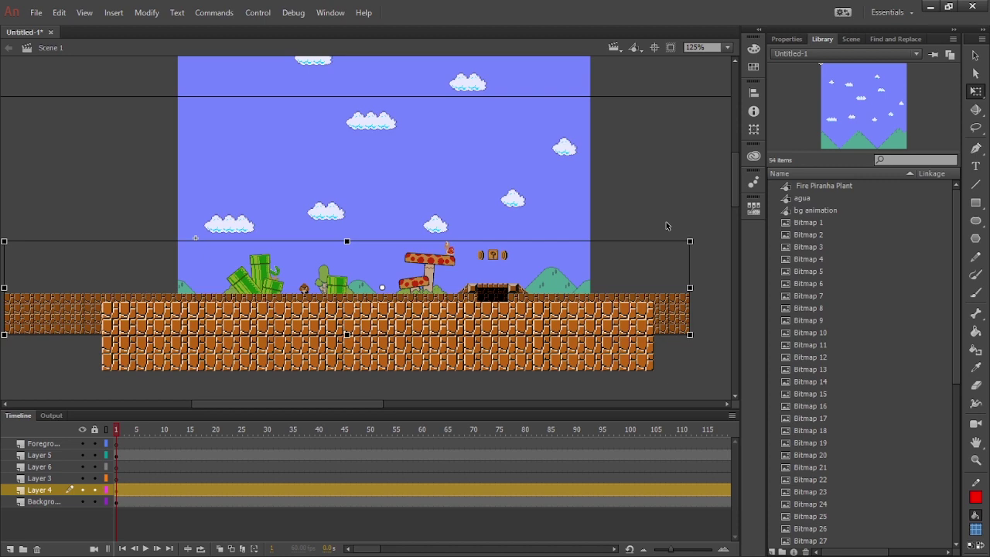
{"action": "left_click", "coordinate": [578, 195]}
{"action": "left_click_drag", "start_coordinate": [552, 188], "coordinate": [589, 99]}
{"action": "key", "text": "ctrl+z"}
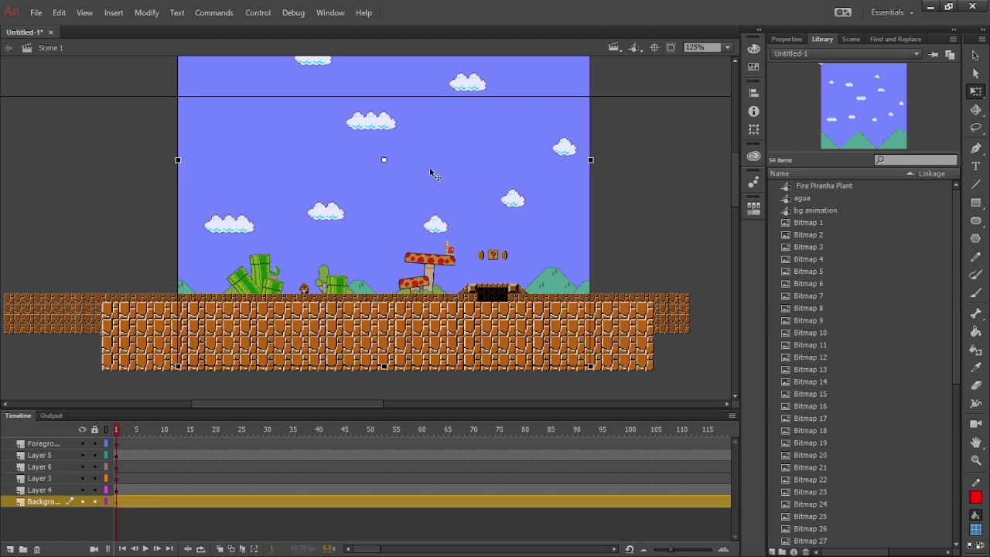
- Duplicate the sky background in place and move the copy right until it sits flush beside the original
{"action": "key", "text": "shift+Right"}
{"action": "key", "text": "shift+Right"}
{"action": "key", "text": "shift+Right"}
{"action": "key", "text": "shift+Right"}
{"action": "key", "text": "shift+Right"}
{"action": "key", "text": "shift+Right"}
{"action": "key", "text": "shift+Right"}
{"action": "key", "text": "shift+Right"}
{"action": "key", "text": "shift+Right"}
{"action": "key", "text": "shift+Right"}
{"action": "key", "text": "shift+Right"}
{"action": "key", "text": "shift+Right"}
{"action": "key", "text": "shift+Right"}
{"action": "key", "text": "shift+Right"}
{"action": "key", "text": "shift+Right"}
{"action": "key", "text": "shift+Right"}
{"action": "key", "text": "shift+Right"}
{"action": "key", "text": "shift+Right"}
{"action": "key", "text": "shift+Right"}
{"action": "key", "text": "shift+Right"}
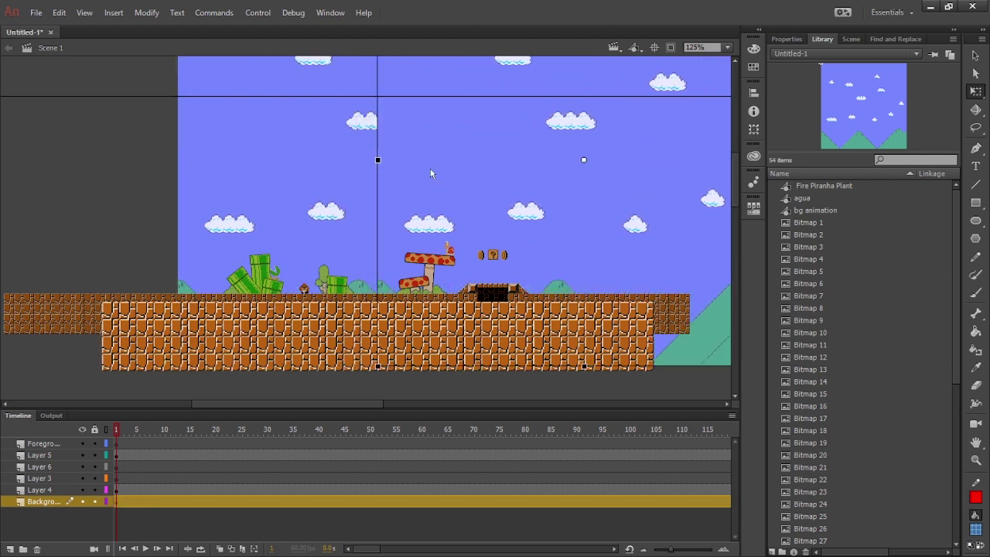
{"action": "key", "text": "shift+Right"}
{"action": "key", "text": "shift+Right"}
{"action": "key", "text": "shift+Right"}
{"action": "key", "text": "shift+Right"}
{"action": "key", "text": "shift+Right"}
{"action": "key", "text": "shift+Right"}
{"action": "key", "text": "shift+Right"}
{"action": "key", "text": "shift+Right"}
{"action": "key", "text": "shift+Right"}
{"action": "key", "text": "shift+Right"}
{"action": "key", "text": "shift+Right"}
{"action": "key", "text": "shift+Right"}
{"action": "key", "text": "shift+Right"}
{"action": "key", "text": "shift+Right"}
{"action": "key", "text": "shift+Right"}
{"action": "key", "text": "shift+Right"}
{"action": "key", "text": "shift+Right"}
{"action": "key", "text": "shift+Right"}
{"action": "key", "text": "shift+Right"}
{"action": "key", "text": "shift+Right"}
{"action": "key", "text": "ctrl+equal"}
{"action": "key", "text": "ctrl+equal"}
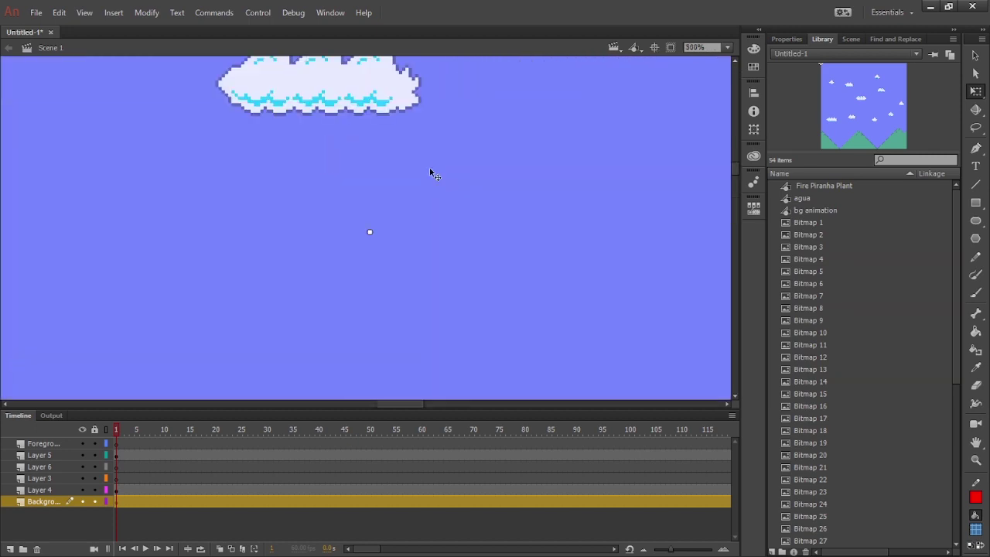
- Select both sky background halves and convert them into one wide symbol
{"action": "key", "text": "ctrl+minus"}
{"action": "key", "text": "ctrl+minus"}
{"action": "key", "text": "ctrl+minus"}
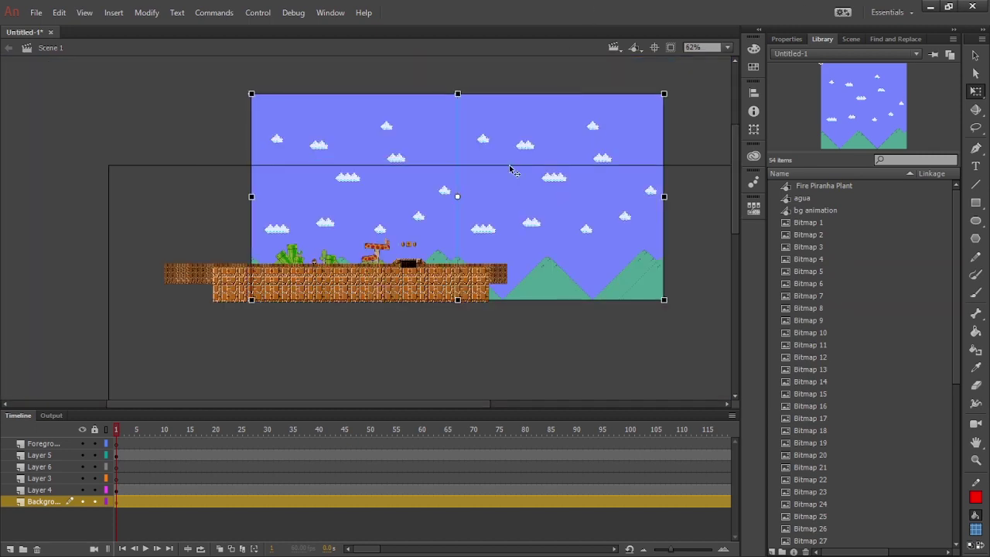
{"action": "key", "text": "F8"}
{"action": "key", "text": "Return"}
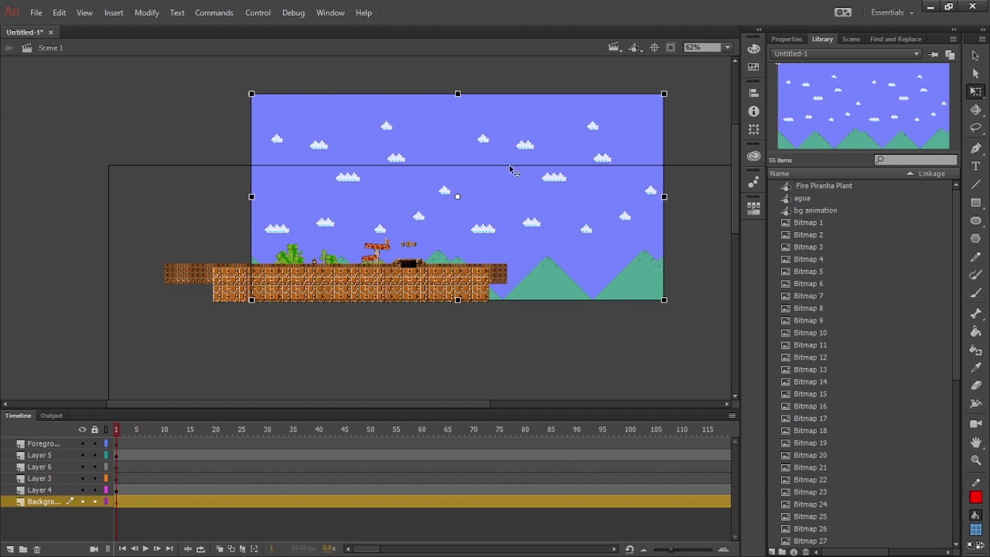
- Move the wide background symbol left until its left edge sits just beyond the ground's left end
{"action": "key", "text": "shift+Left"}
{"action": "key", "text": "shift+Left"}
{"action": "key", "text": "shift+Left"}
{"action": "key", "text": "shift+Left"}
{"action": "key", "text": "shift+Left"}
{"action": "key", "text": "shift+Left"}
{"action": "key", "text": "shift+Left"}
{"action": "key", "text": "shift+Left"}
{"action": "key", "text": "shift+Left"}
{"action": "key", "text": "shift+Left"}
{"action": "key", "text": "shift+Left"}
{"action": "key", "text": "shift+Left"}
{"action": "key", "text": "shift+Left"}
{"action": "key", "text": "shift+Left"}
{"action": "key", "text": "shift+Left"}
{"action": "key", "text": "shift+Left"}
{"action": "key", "text": "shift+Left"}
{"action": "key", "text": "shift+Left"}
{"action": "key", "text": "shift+Left"}
{"action": "key", "text": "shift+Left"}
{"action": "key", "text": "shift+Right"}
{"action": "key", "text": "shift+Right"}
{"action": "key", "text": "ctrl+equal"}
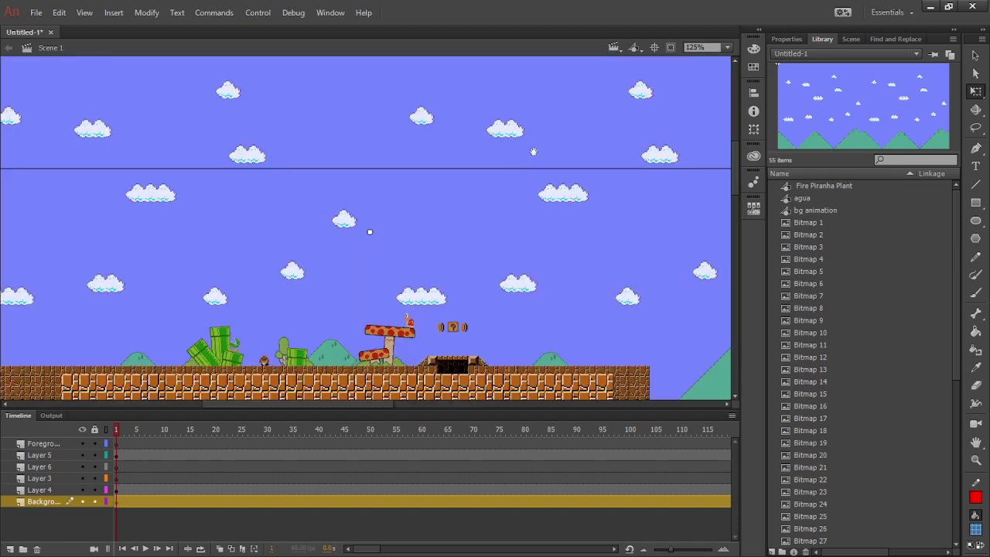
{"action": "left_click", "coordinate": [445, 333]}
{"action": "left_click", "coordinate": [446, 356]}
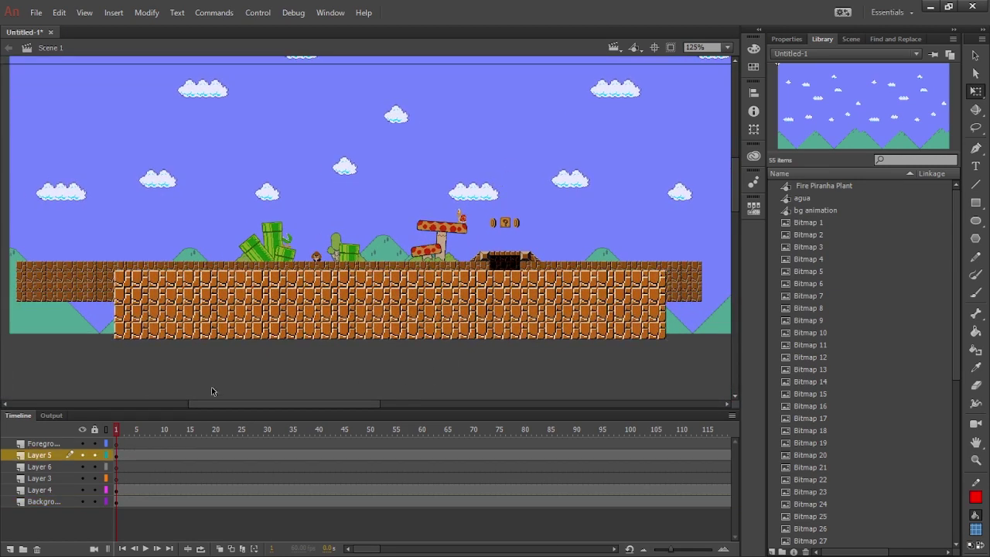
{"action": "left_click", "coordinate": [241, 169]}
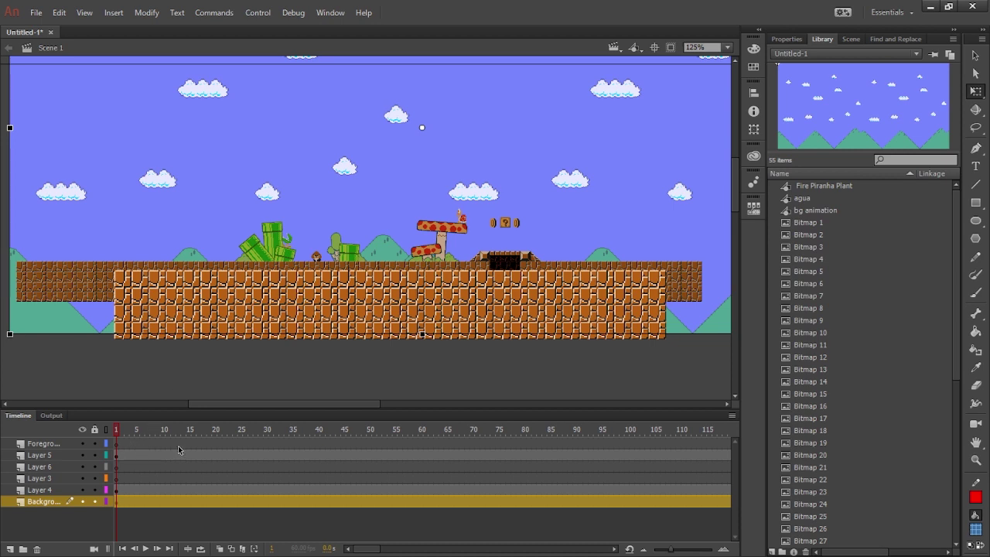
- Insert a keyframe at frame 60 on Layer 5 for the large brick row
{"action": "left_click", "coordinate": [302, 447]}
{"action": "left_click", "coordinate": [354, 445]}
{"action": "left_click", "coordinate": [416, 454]}
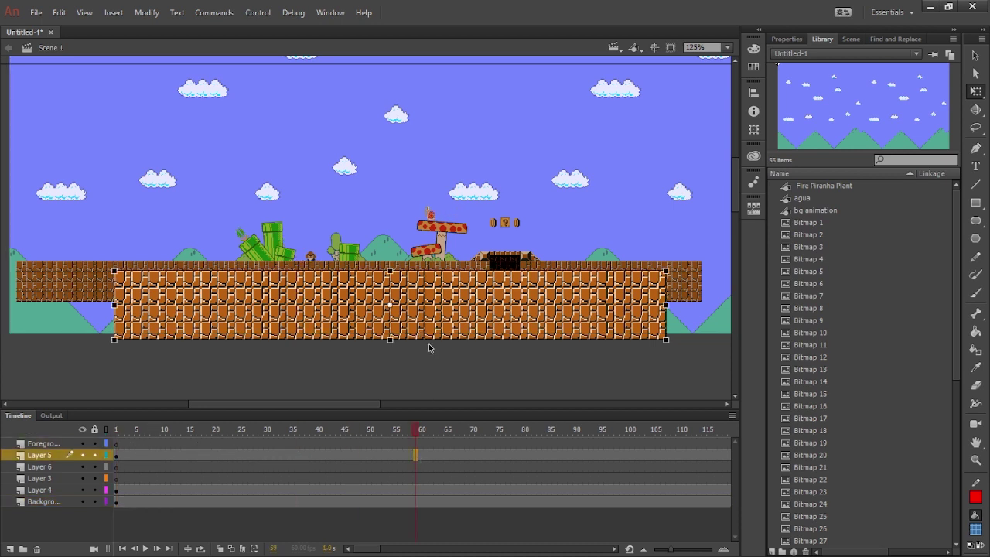
{"action": "left_click", "coordinate": [429, 346]}
{"action": "left_click", "coordinate": [437, 325]}
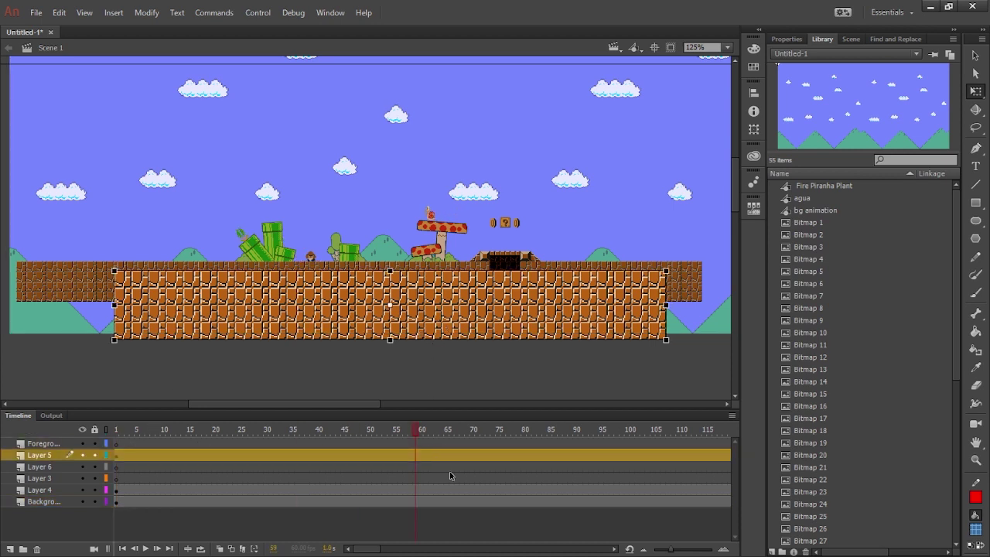
{"action": "left_click", "coordinate": [422, 455]}
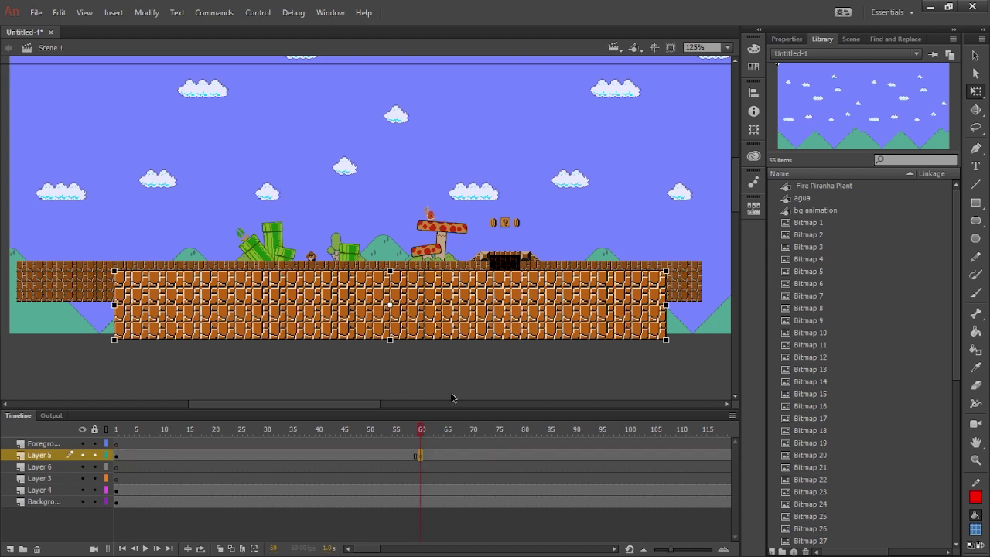
- Shift the large brick row well to the left at frame 60 and create a classic tween on Layer 5
{"action": "key", "text": "shift+Left"}
{"action": "key", "text": "shift+Left"}
{"action": "key", "text": "shift+Left"}
{"action": "key", "text": "shift+Left"}
{"action": "key", "text": "shift+Left"}
{"action": "key", "text": "shift+Left"}
{"action": "key", "text": "shift+Left"}
{"action": "key", "text": "shift+Left"}
{"action": "key", "text": "shift+Left"}
{"action": "key", "text": "shift+Left"}
{"action": "key", "text": "shift+Left"}
{"action": "key", "text": "shift+Left"}
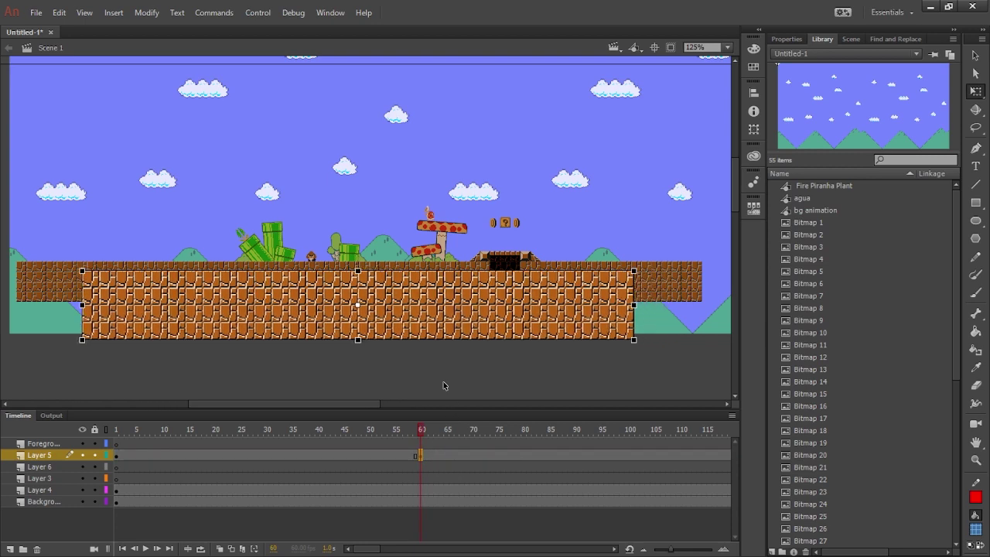
{"action": "key", "text": "shift+Left"}
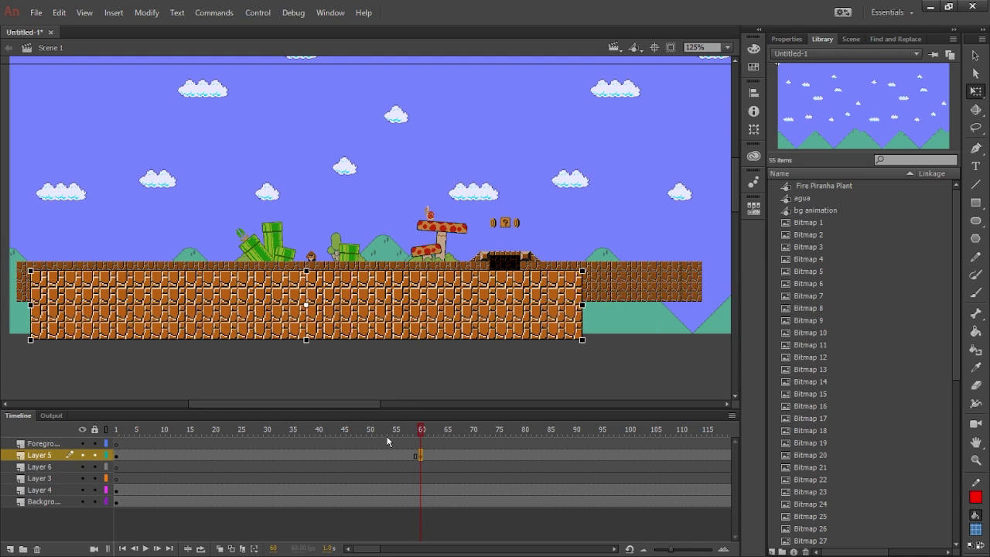
{"action": "right_click", "coordinate": [384, 454]}
{"action": "left_click", "coordinate": [455, 125]}
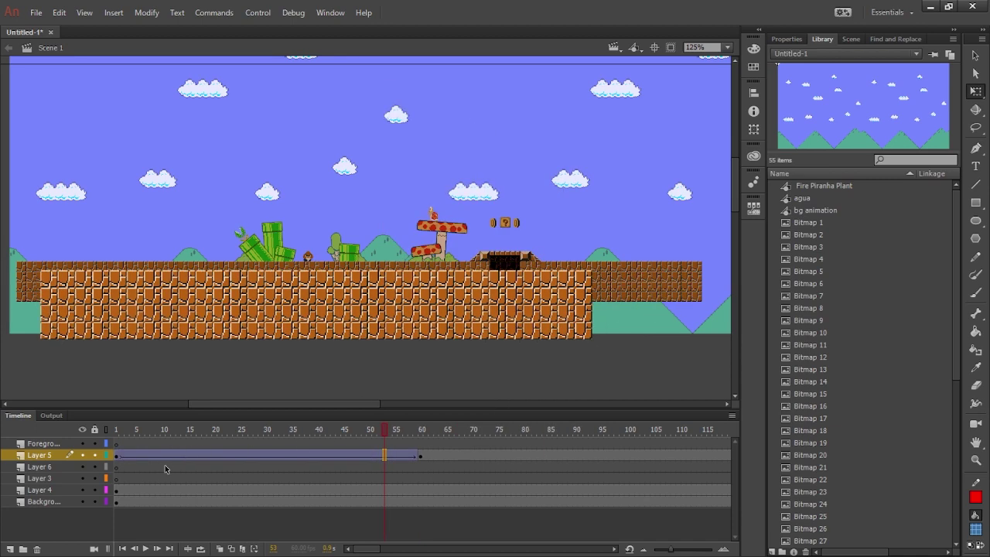
- Animate the bg animation instance on Layer 4 with a classic tween to a frame 60 keyframe shifted slightly left
{"action": "left_click_drag", "start_coordinate": [164, 469], "coordinate": [423, 457]}
{"action": "left_click", "coordinate": [422, 456]}
{"action": "left_click", "coordinate": [422, 490]}
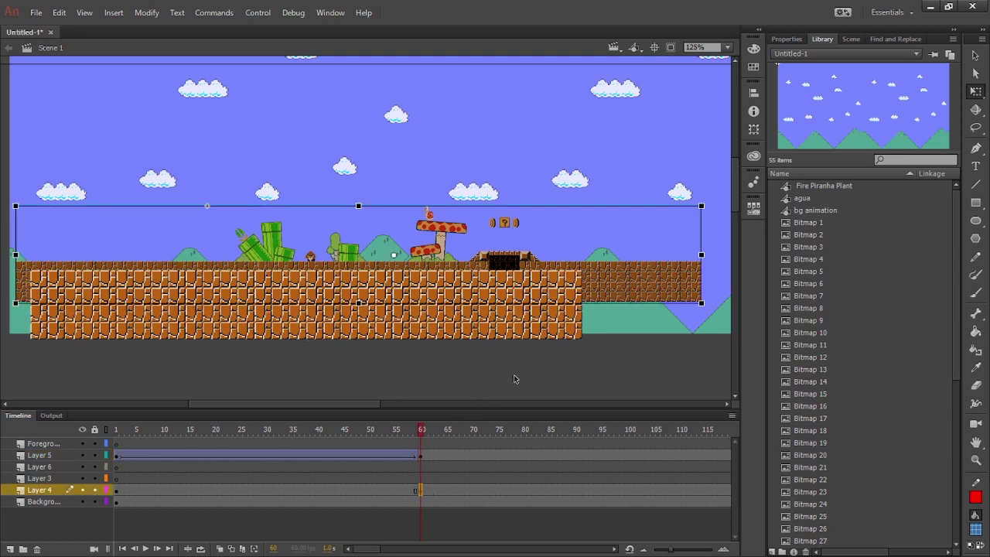
{"action": "right_click", "coordinate": [368, 489]}
{"action": "left_click", "coordinate": [445, 159]}
{"action": "key", "text": "Return"}
{"action": "left_click", "coordinate": [196, 443]}
{"action": "key", "text": "Return"}
{"action": "left_click", "coordinate": [421, 493]}
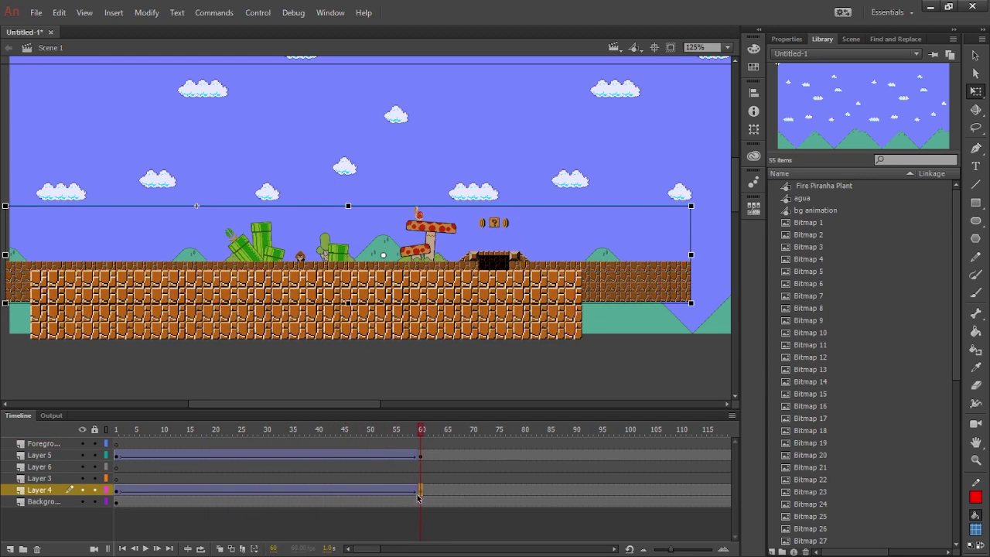
- Classic-tween the Background layer to a frame 60 keyframe with the sky shifted slightly left, and play the animation
{"action": "left_click", "coordinate": [421, 502]}
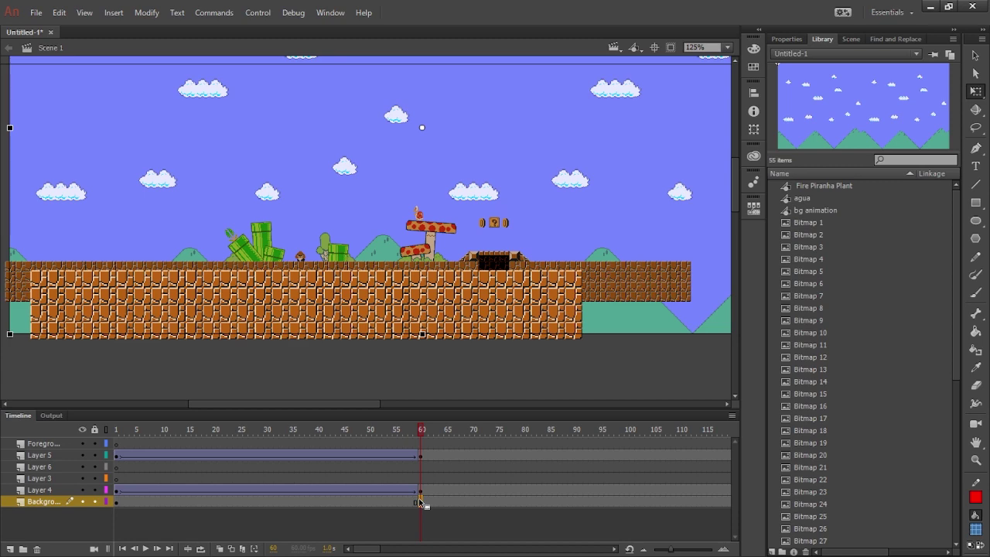
{"action": "right_click", "coordinate": [396, 502]}
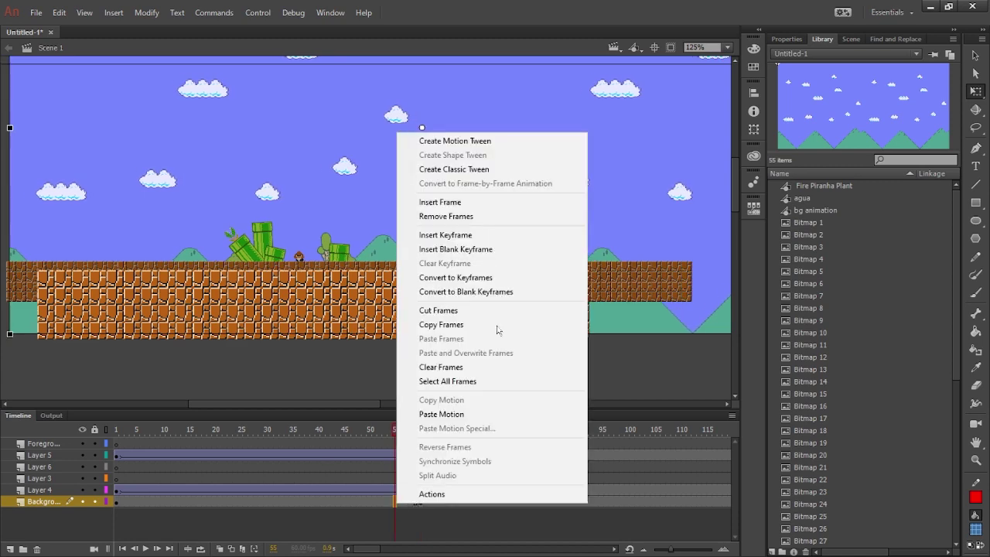
{"action": "left_click", "coordinate": [504, 170]}
{"action": "left_click", "coordinate": [243, 466]}
{"action": "key", "text": "Return"}
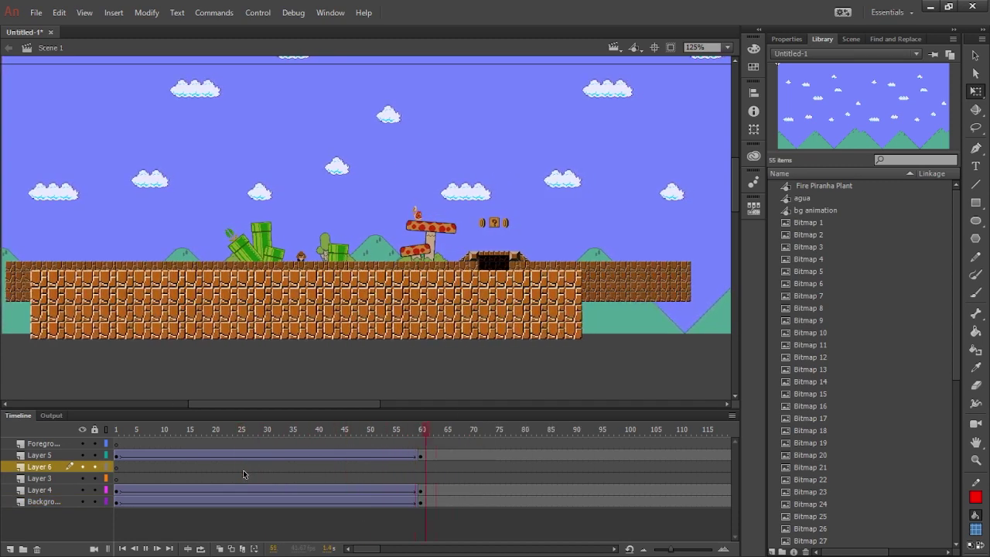
{"action": "left_click", "coordinate": [161, 458]}
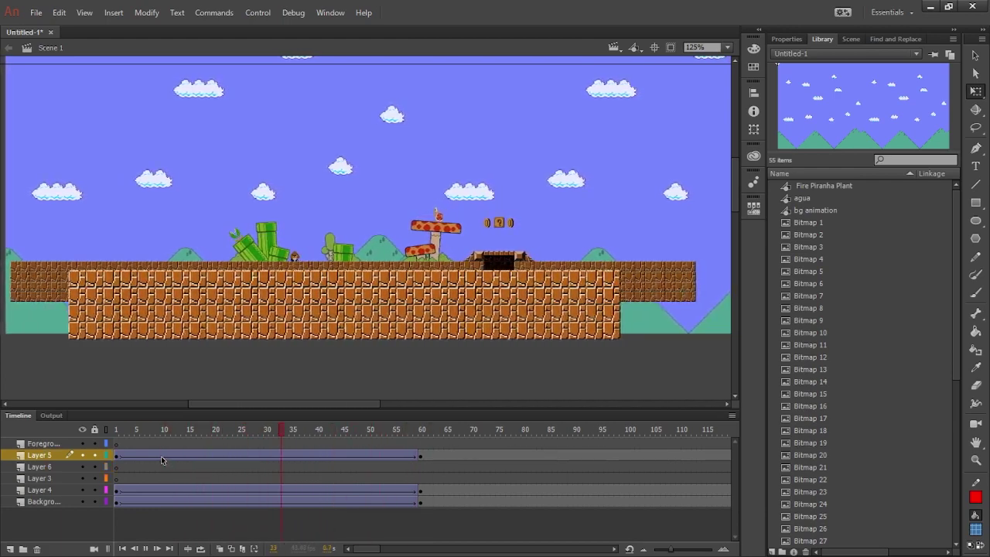
- Replay the animation from different frames to compare how fast the foreground bricks, the level and the sky move
{"action": "left_click", "coordinate": [116, 444]}
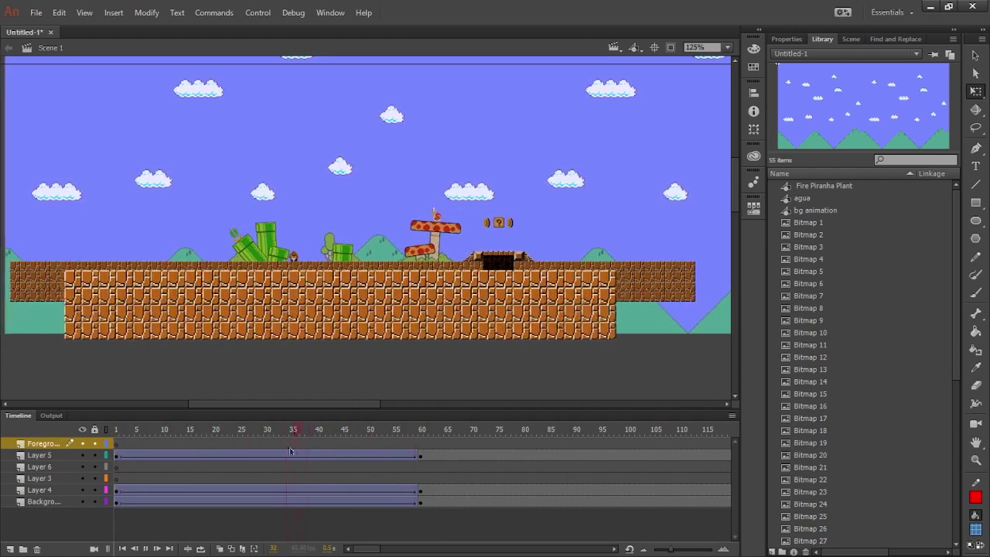
{"action": "left_click", "coordinate": [421, 452]}
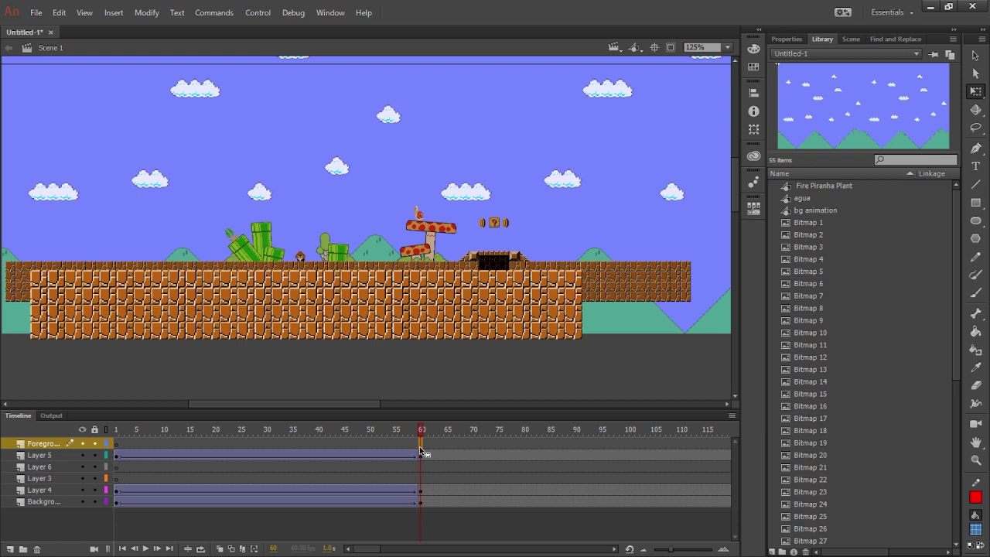
{"action": "left_click", "coordinate": [604, 327]}
{"action": "left_click", "coordinate": [574, 377]}
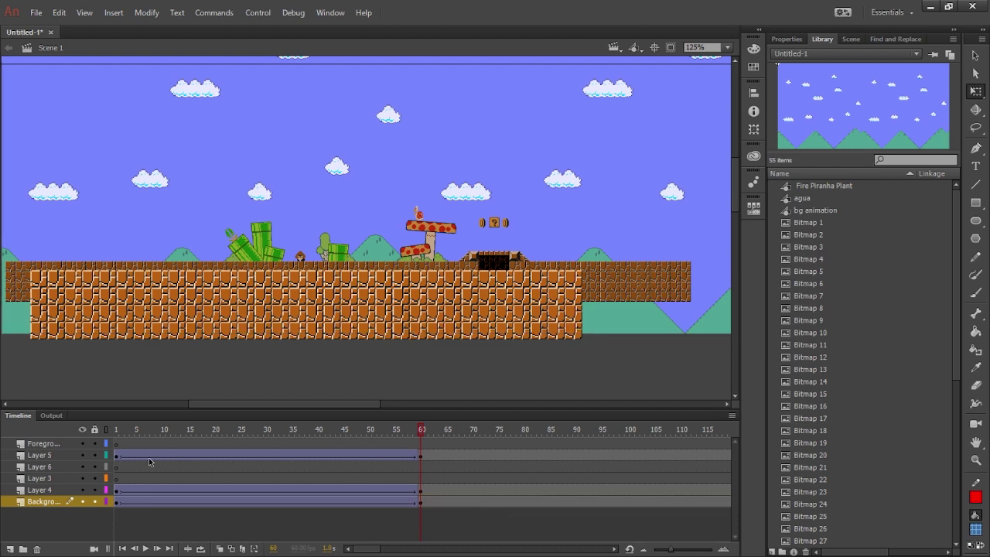
{"action": "left_click", "coordinate": [116, 471]}
{"action": "key", "text": "Return"}
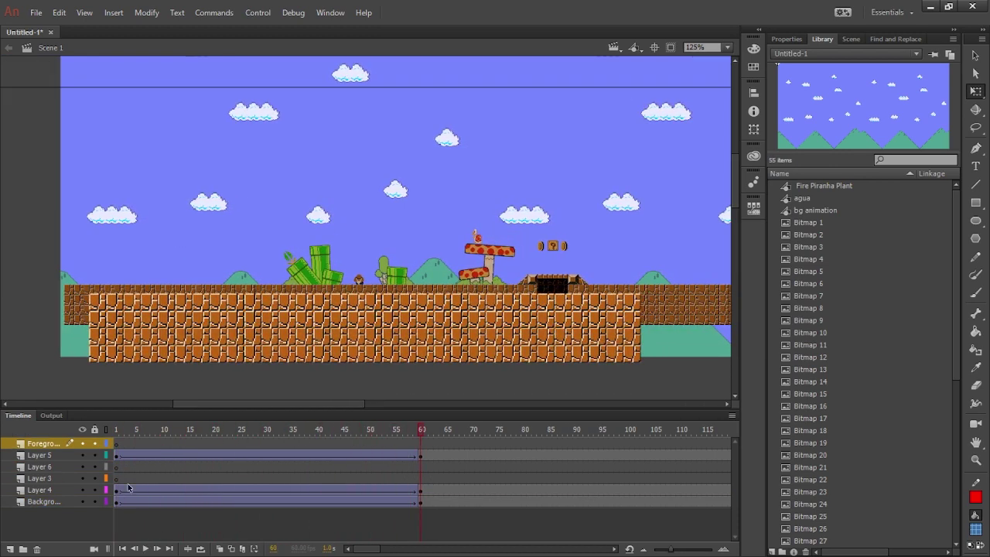
{"action": "left_click", "coordinate": [120, 478]}
{"action": "key", "text": "Return"}
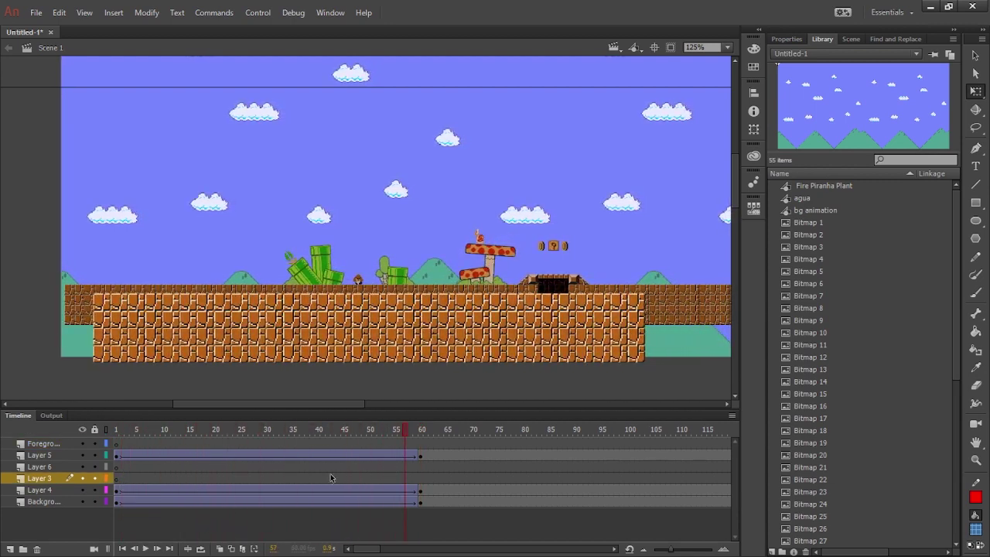
{"action": "left_click", "coordinate": [313, 478]}
{"action": "key", "text": "Return"}
{"action": "left_click", "coordinate": [282, 470]}
{"action": "key", "text": "Return"}
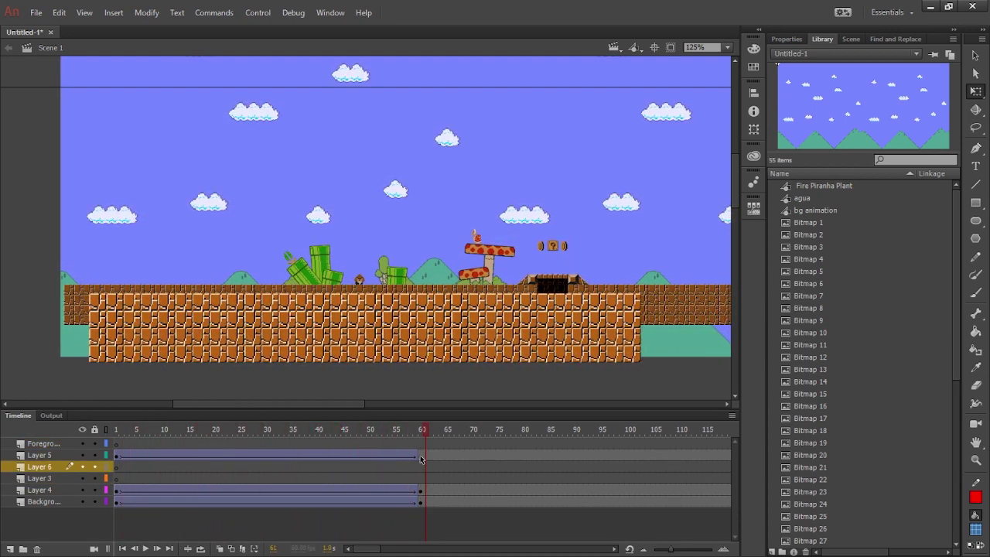
{"action": "left_click", "coordinate": [421, 458]}
- Paste the camera frame onto frame 1 of the Foreground layer and position it over the middle of the scene
{"action": "left_click", "coordinate": [118, 444]}
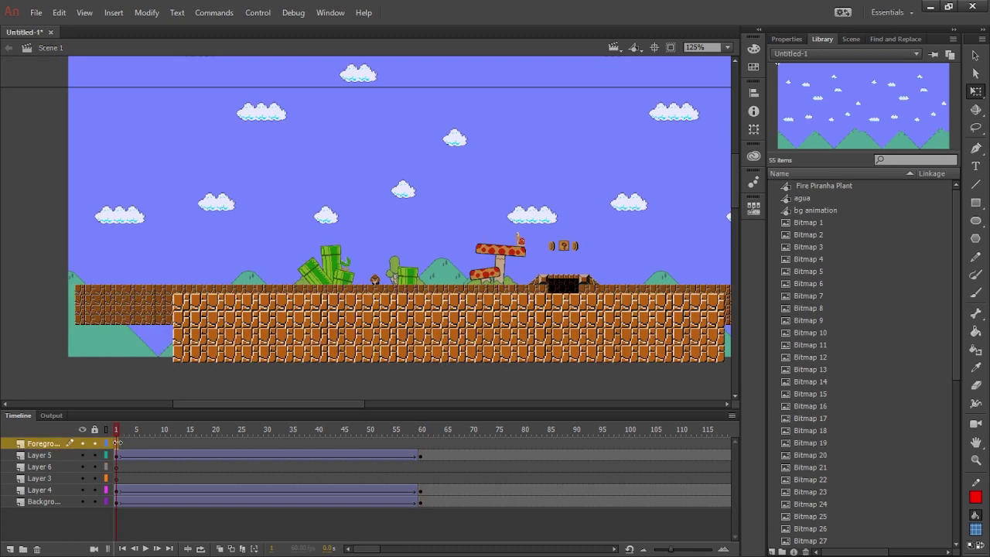
{"action": "key", "text": "ctrl+v"}
{"action": "left_click_drag", "start_coordinate": [453, 241], "coordinate": [390, 253]}
{"action": "left_click_drag", "start_coordinate": [370, 241], "coordinate": [423, 267]}
{"action": "left_click_drag", "start_coordinate": [437, 227], "coordinate": [478, 222]}
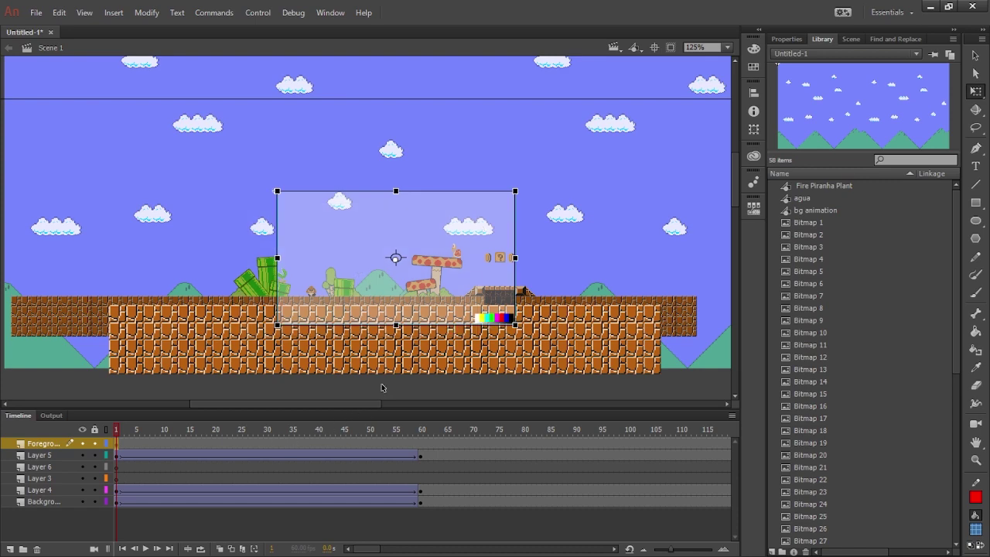
- Nudge the large brick row to the right at Layer 5's frame 60 keyframe and replay the animation
{"action": "key", "text": "Return"}
{"action": "left_click", "coordinate": [202, 466]}
{"action": "left_click", "coordinate": [421, 455]}
{"action": "key", "text": "shift+Right"}
{"action": "key", "text": "shift+Right"}
{"action": "left_click", "coordinate": [239, 488]}
{"action": "key", "text": "Return"}
- Move the end keyframes of the tweens on Layer 5, Layer 4 and Background to frame 150
{"action": "left_click", "coordinate": [421, 456]}
{"action": "mouse_move", "coordinate": [421, 456]}
{"action": "left_mouse_down"}
{"action": "mouse_move", "coordinate": [754, 462]}
{"action": "mouse_move", "coordinate": [427, 461]}
{"action": "left_mouse_up"}
{"action": "left_click_drag", "start_coordinate": [420, 501], "coordinate": [420, 490]}
{"action": "left_click_drag", "start_coordinate": [421, 490], "coordinate": [581, 493]}
{"action": "key", "text": "Return"}
- Nudge the large brick row further right at frame 150 on Layer 5 and play the lengthened animation
{"action": "left_click", "coordinate": [265, 455]}
{"action": "key", "text": "shift+Right"}
{"action": "key", "text": "shift+Right"}
{"action": "left_click", "coordinate": [193, 467]}
{"action": "key", "text": "Return"}
{"action": "left_click", "coordinate": [493, 490]}
{"action": "left_click", "coordinate": [493, 502]}
{"action": "left_click", "coordinate": [309, 467]}
{"action": "key", "text": "Return"}
{"action": "left_click", "coordinate": [266, 491]}
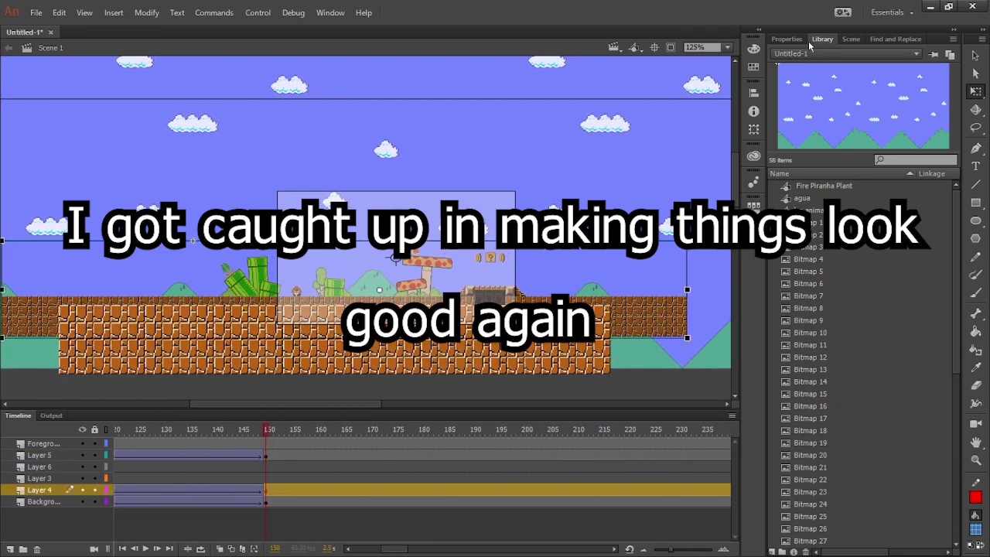
- Display the document properties and play the parallax animation through again
{"action": "left_click", "coordinate": [786, 38]}
{"action": "left_click", "coordinate": [177, 467]}
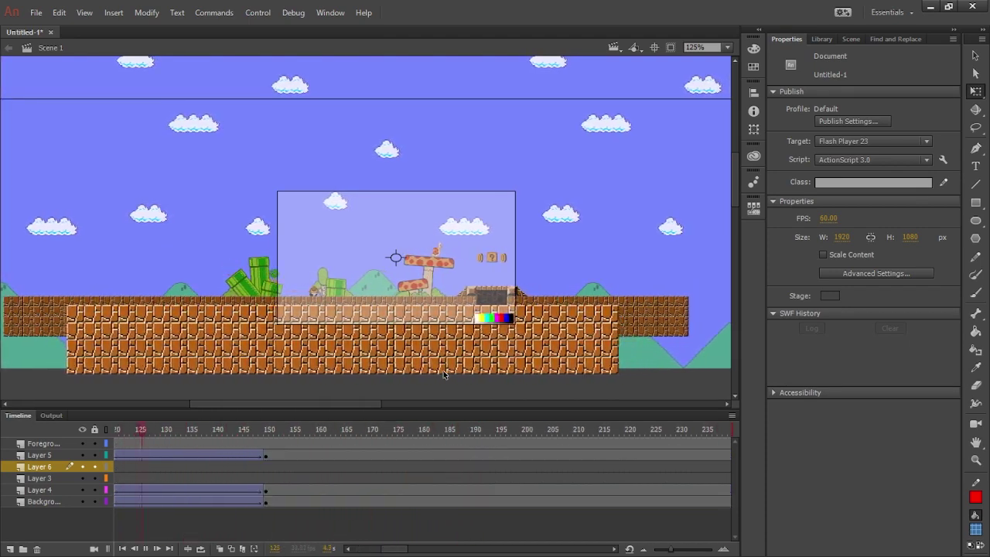
{"action": "key", "text": "comma"}
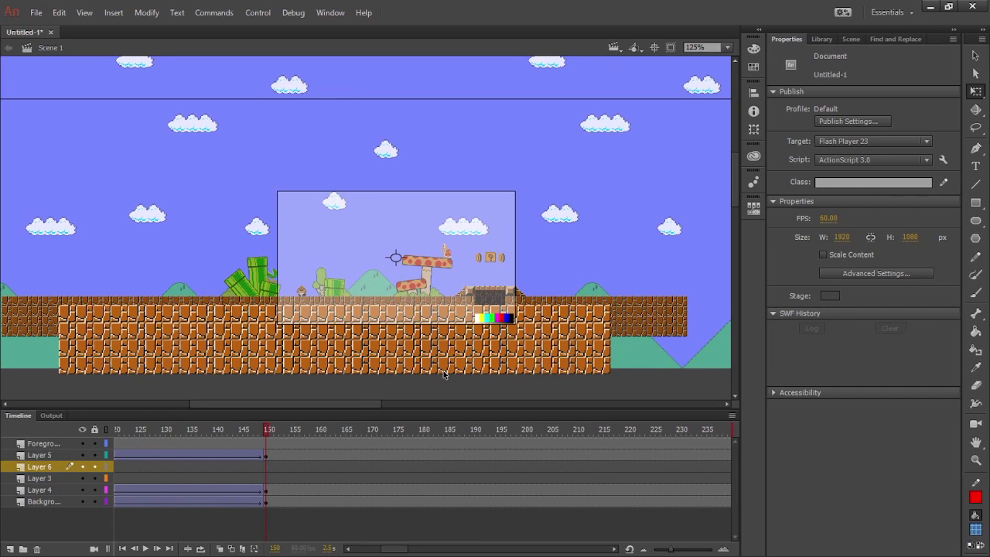
{"action": "key", "text": "Return"}
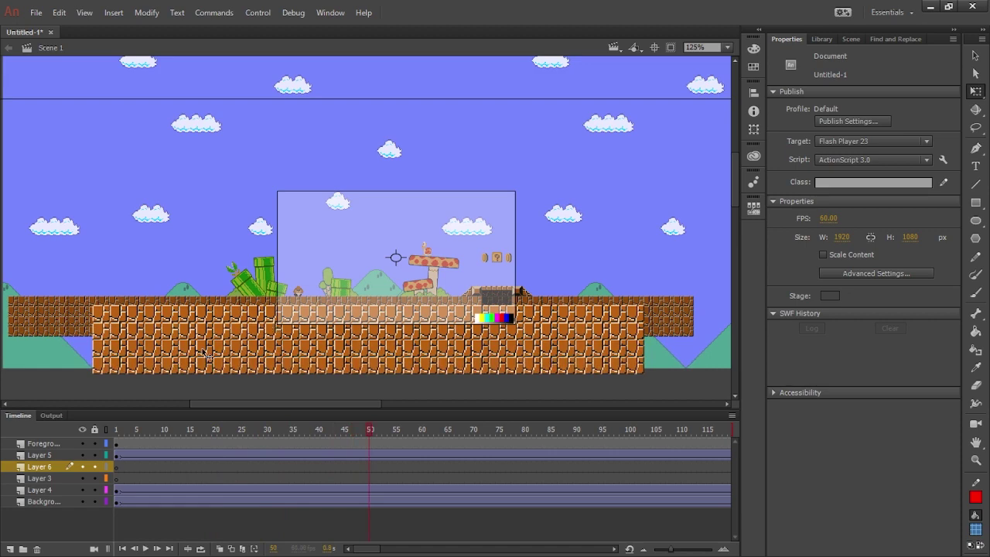
- Hide Layer 4, replay the animation from frame 1 to compare bricks and sky alone, and show Layer 4 again
{"action": "left_click", "coordinate": [82, 490]}
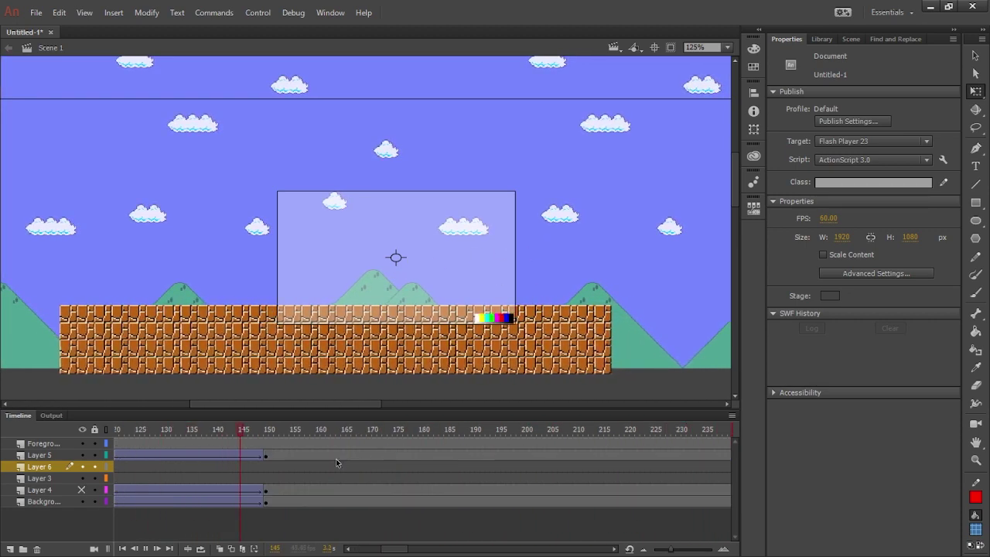
{"action": "left_click", "coordinate": [128, 549]}
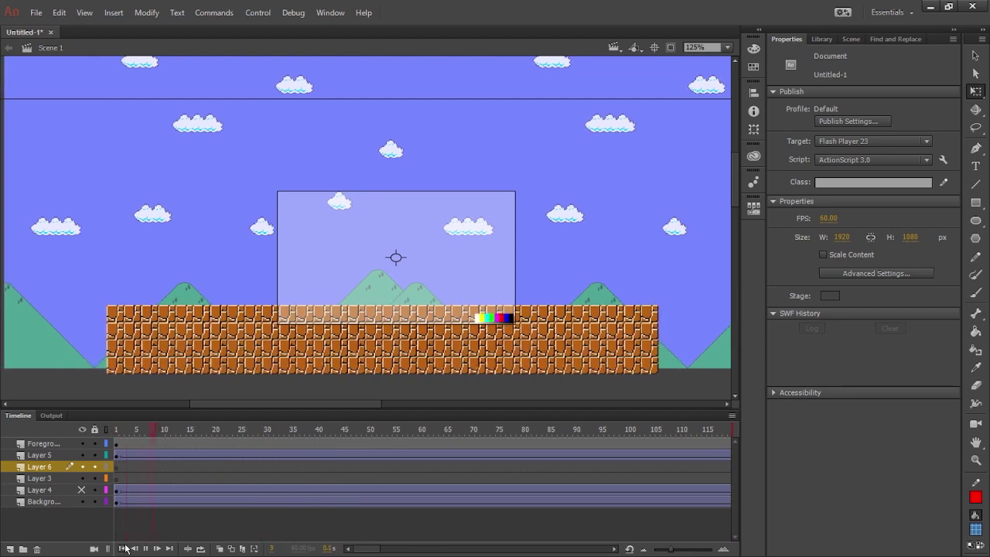
{"action": "left_click", "coordinate": [82, 489]}
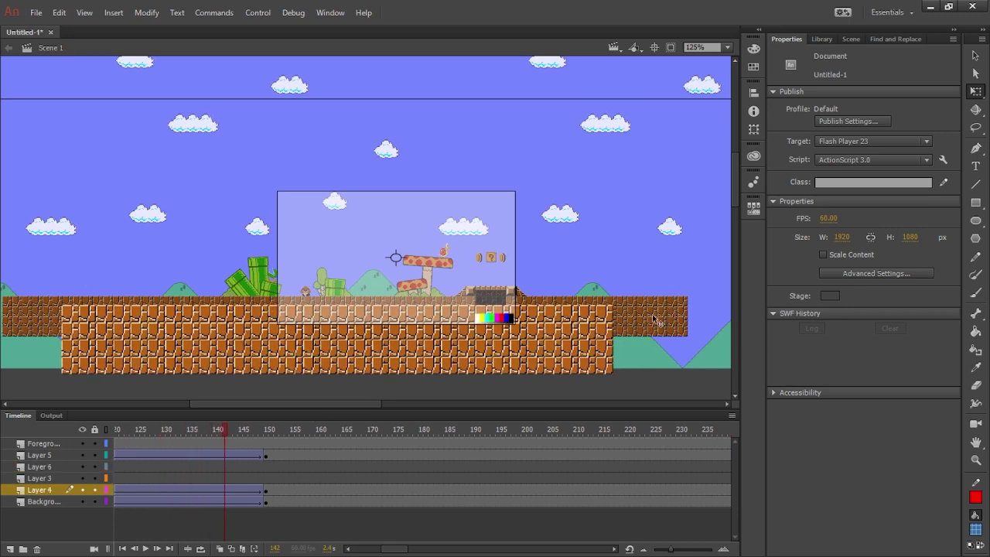
{"action": "left_click_drag", "start_coordinate": [654, 325], "coordinate": [664, 271]}
{"action": "key", "text": "ctrl+z"}
{"action": "key", "text": "ctrl+z"}
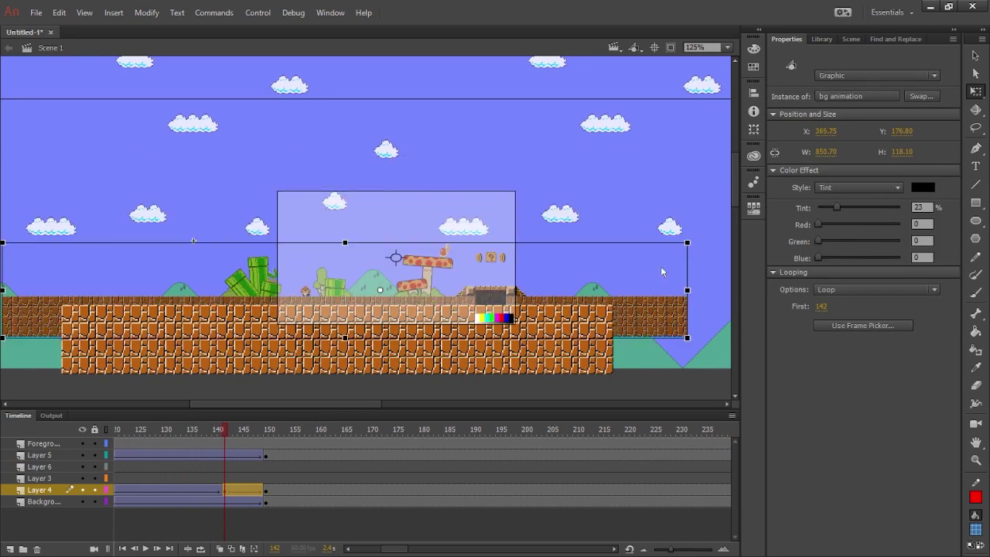
{"action": "key", "text": "ctrl+z"}
- Play the full animation from the first frame with all layers visible to review the parallax movement
{"action": "left_click", "coordinate": [213, 478]}
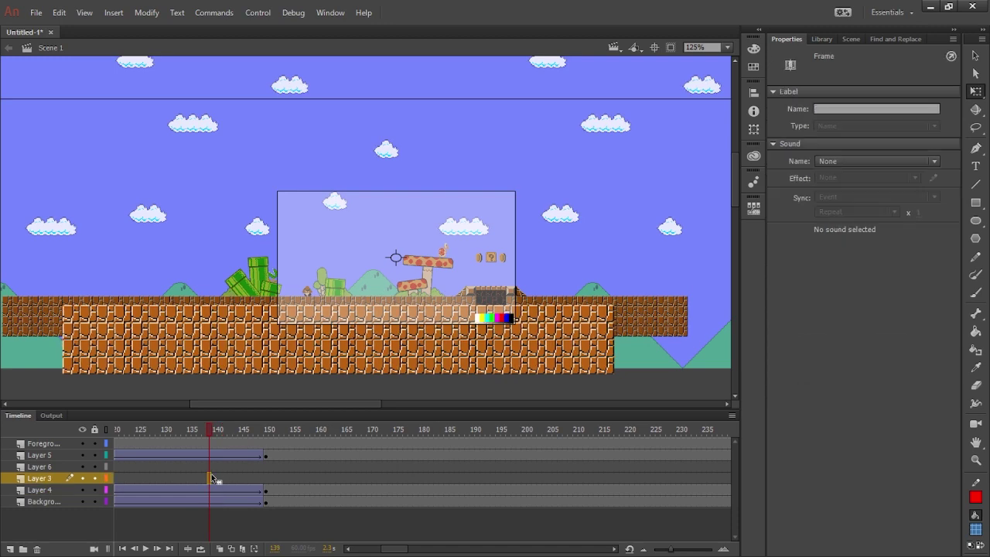
{"action": "key", "text": "Return"}
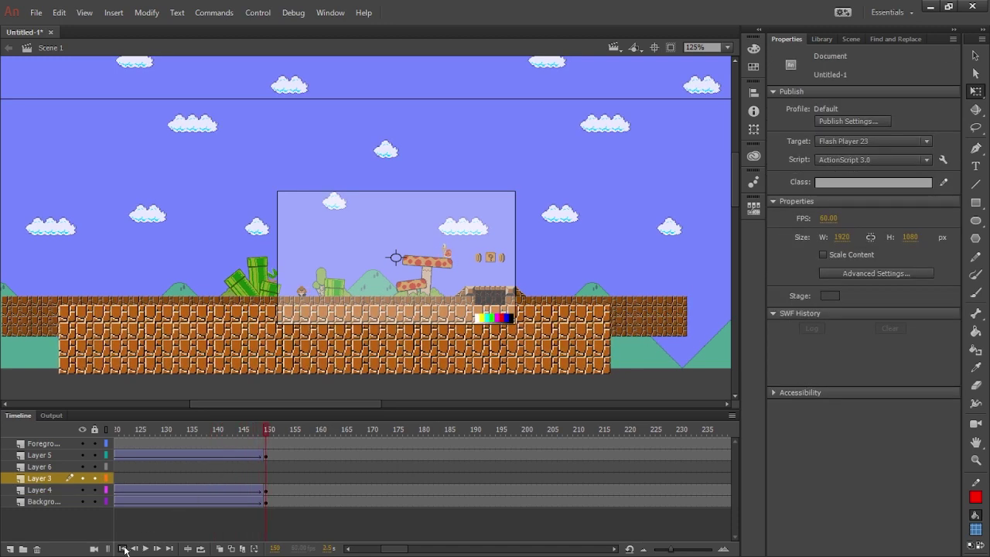
{"action": "left_click", "coordinate": [123, 550]}
{"action": "key", "text": "Return"}
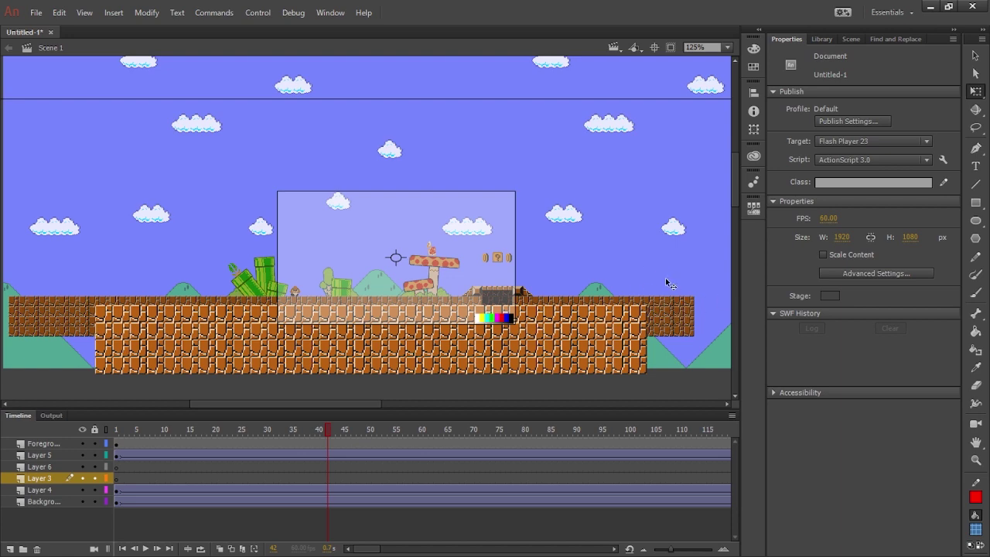
{"action": "left_click", "coordinate": [127, 547]}
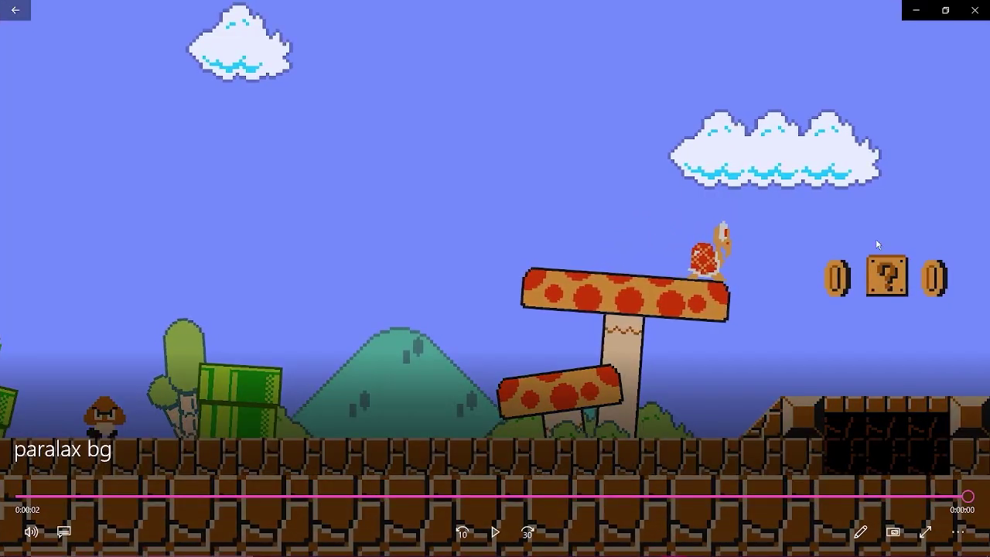
- Switch to the video player and replay the exported "paralax bg" video
{"action": "left_click", "coordinate": [495, 532]}
{"action": "left_click", "coordinate": [495, 532]}
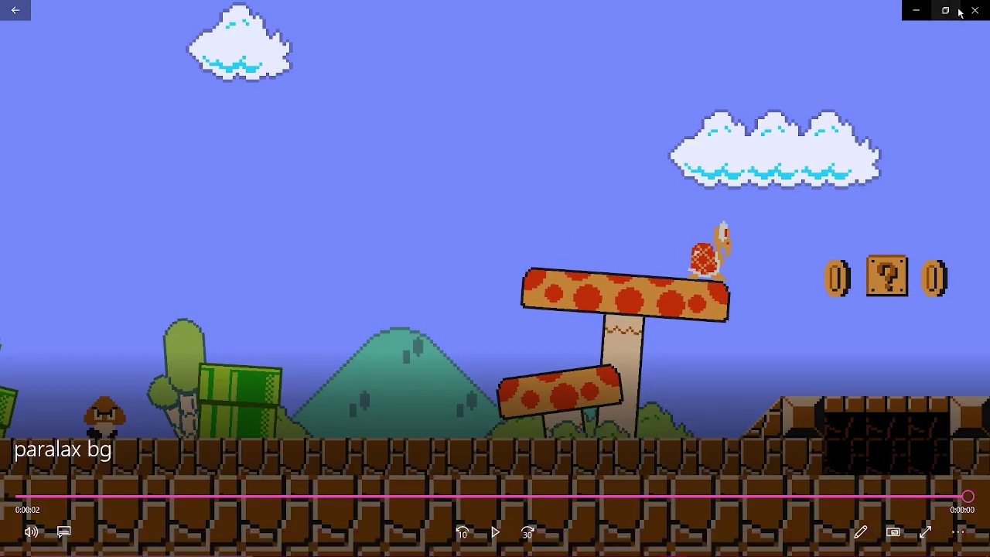